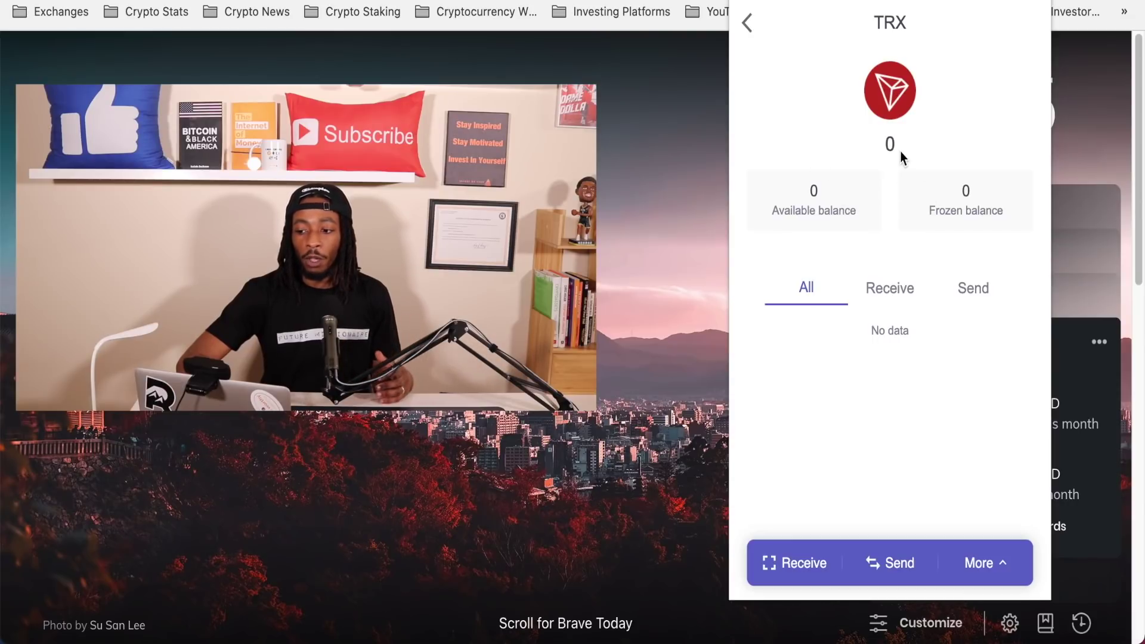
- Leave the empty TRX detail page (0 available, 0 frozen) and go back to the wallet overview
{"action": "left_click", "coordinate": [750, 24]}
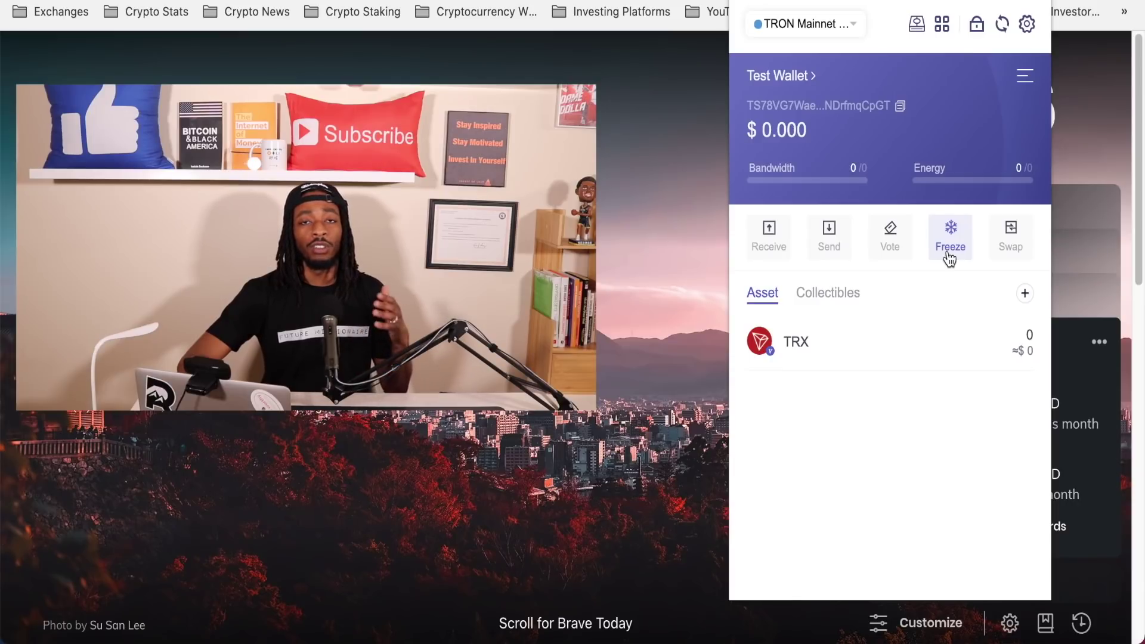
- Use TronLink's Freeze action to reach Tronscan's Resources page showing 0 Energy and 0 Bandwidth
{"action": "left_click", "coordinate": [950, 258]}
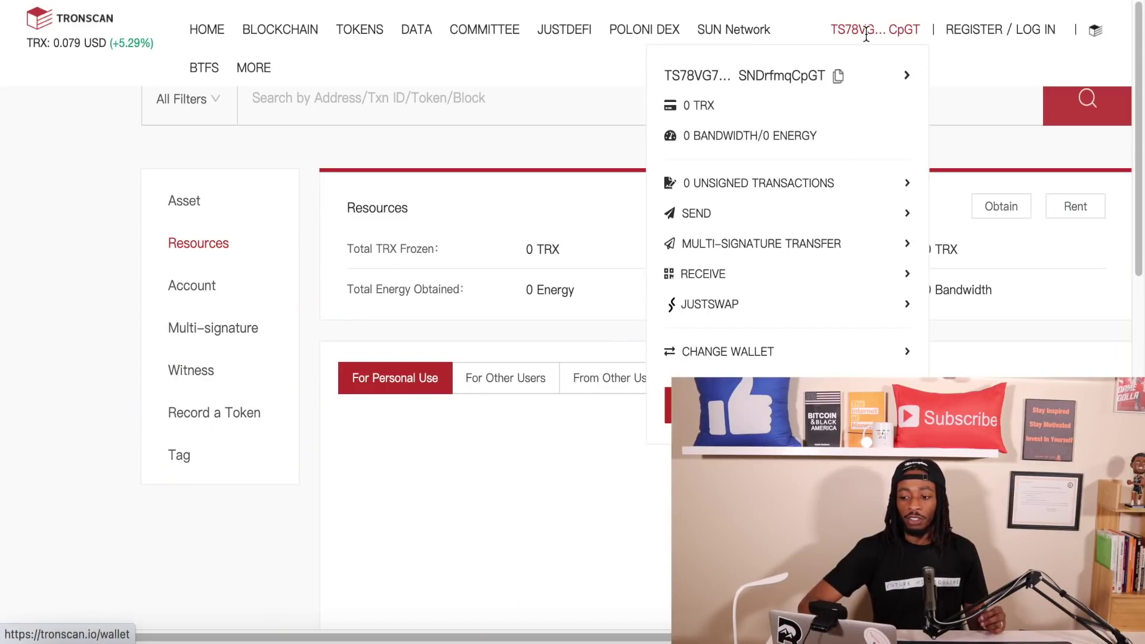
- Browse For Other Users, From Other Users and For Personal Use, then try Obtain
{"action": "mouse_move", "coordinate": [561, 35]}
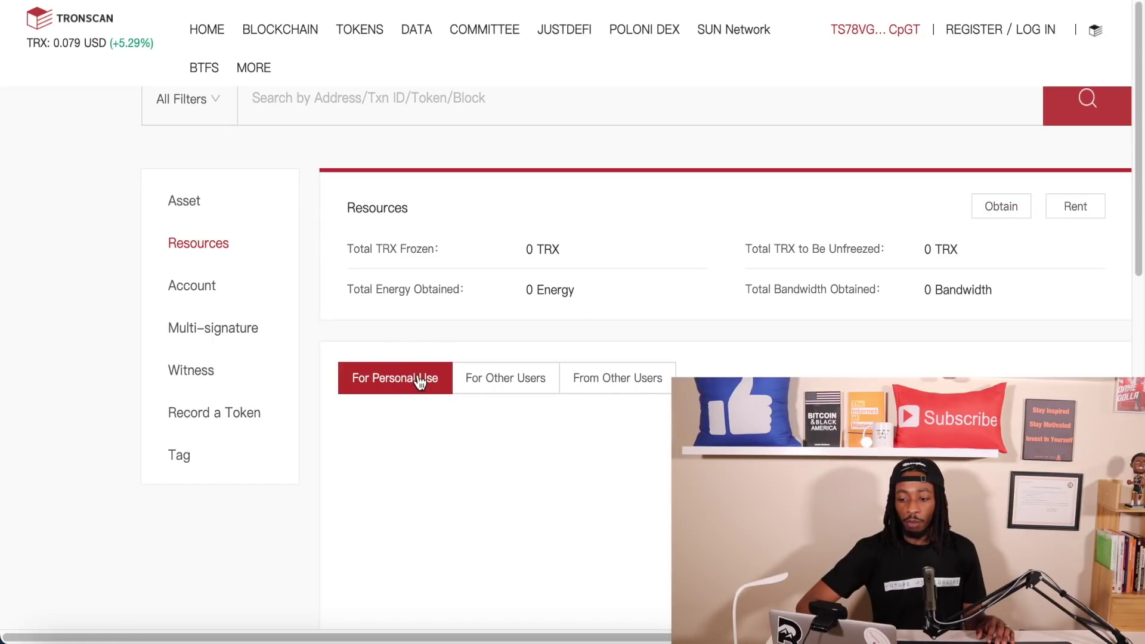
{"action": "left_click", "coordinate": [485, 392]}
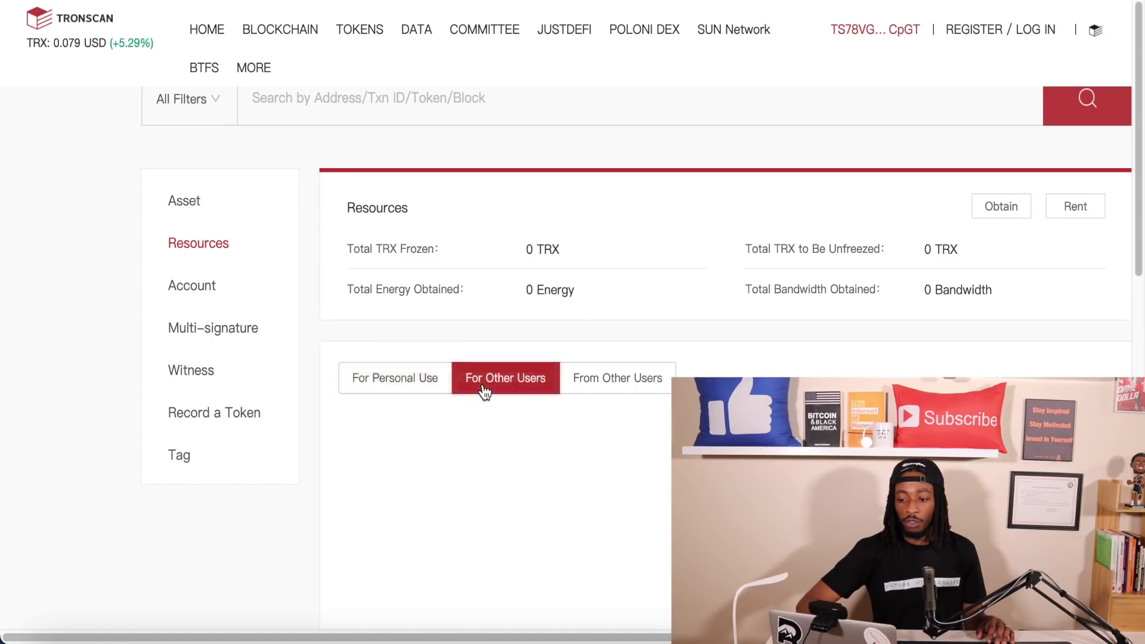
{"action": "left_click", "coordinate": [614, 393]}
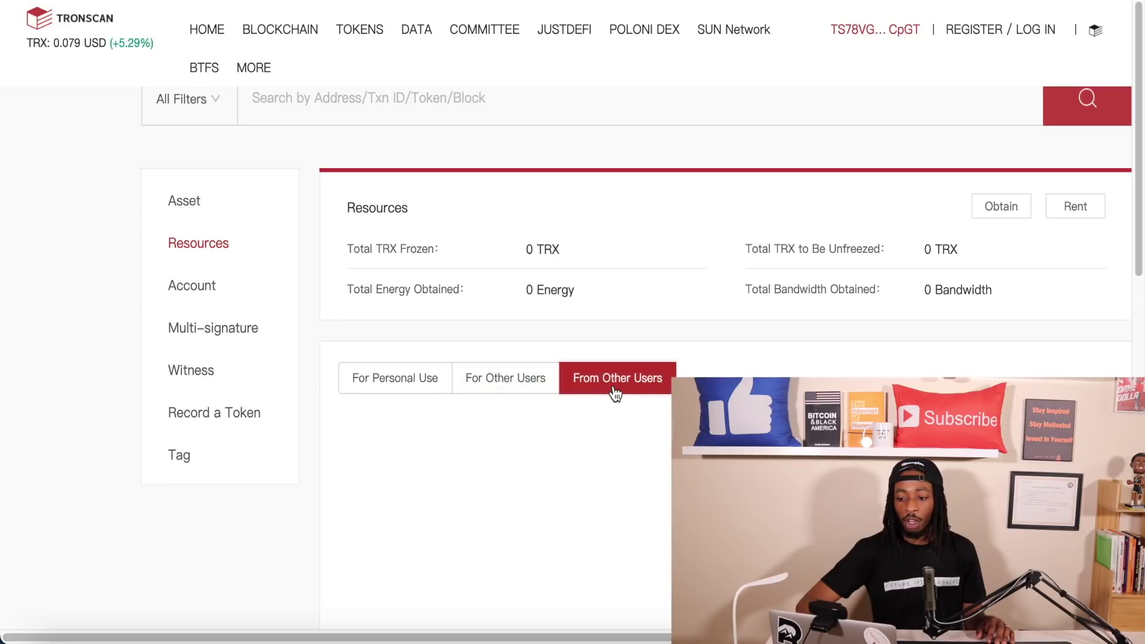
{"action": "left_click", "coordinate": [391, 385]}
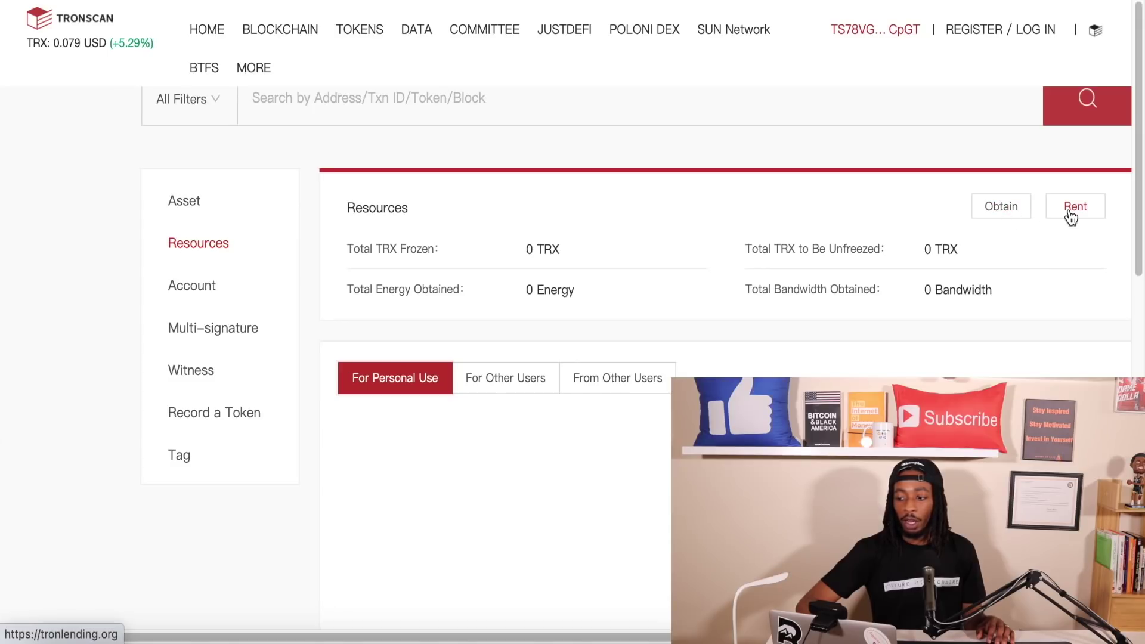
{"action": "left_click", "coordinate": [1011, 206]}
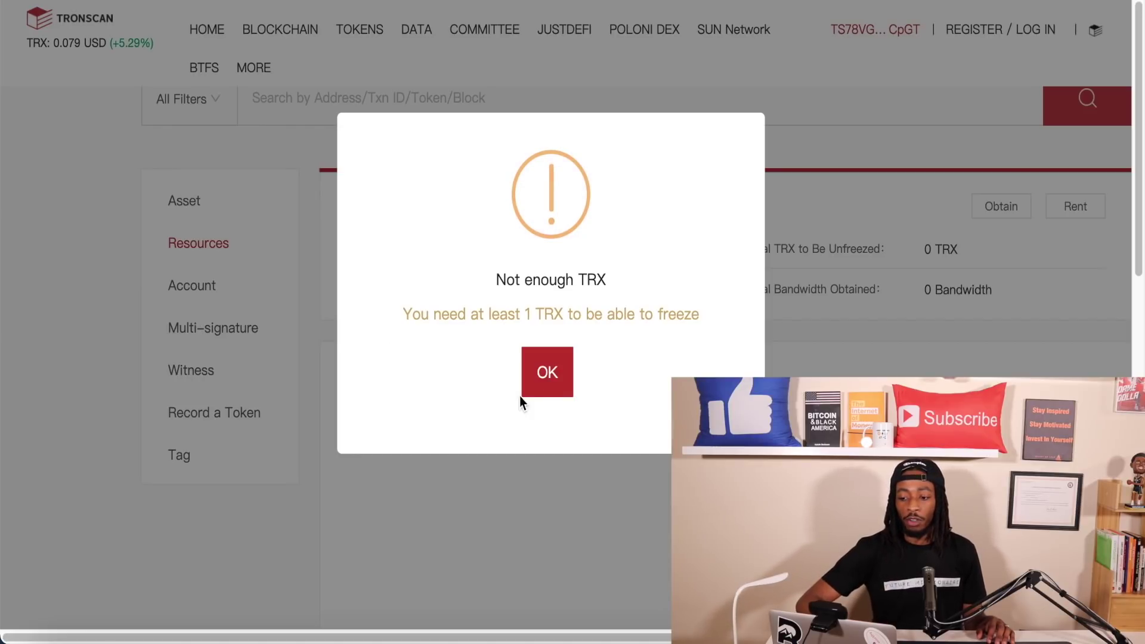
- Dismiss the 'Not enough TRX' warning and return to the 0 TRX wallet overview
{"action": "left_click", "coordinate": [541, 391]}
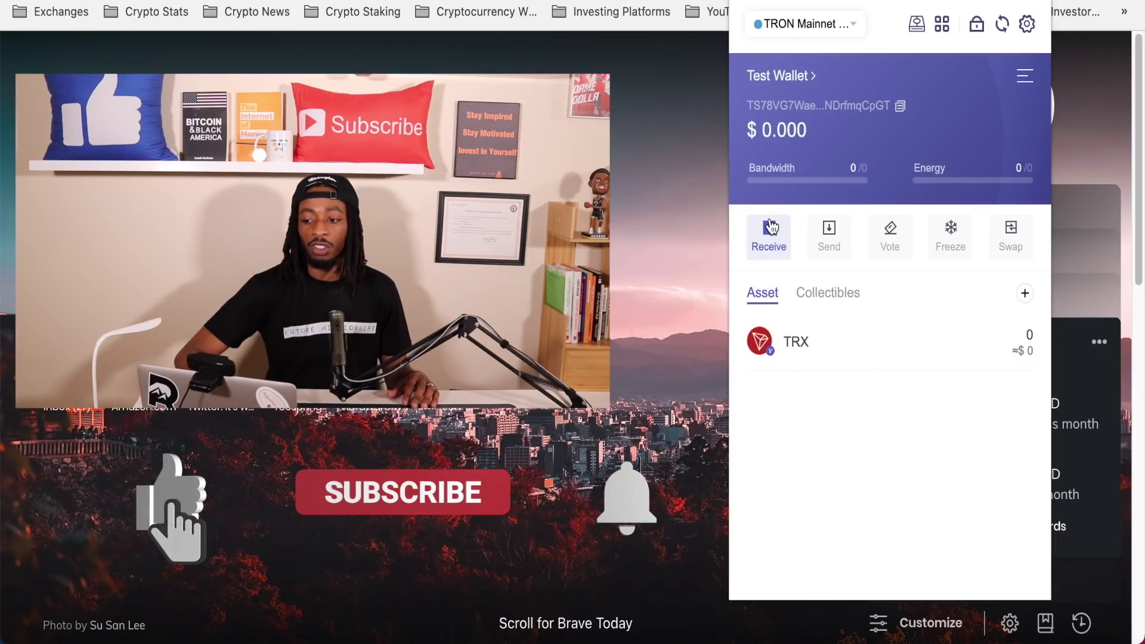
- Copy TronLink's TRX receiving address and switch to Atomic Wallet's 53.686394 TRX Tron balance
{"action": "left_click", "coordinate": [872, 351]}
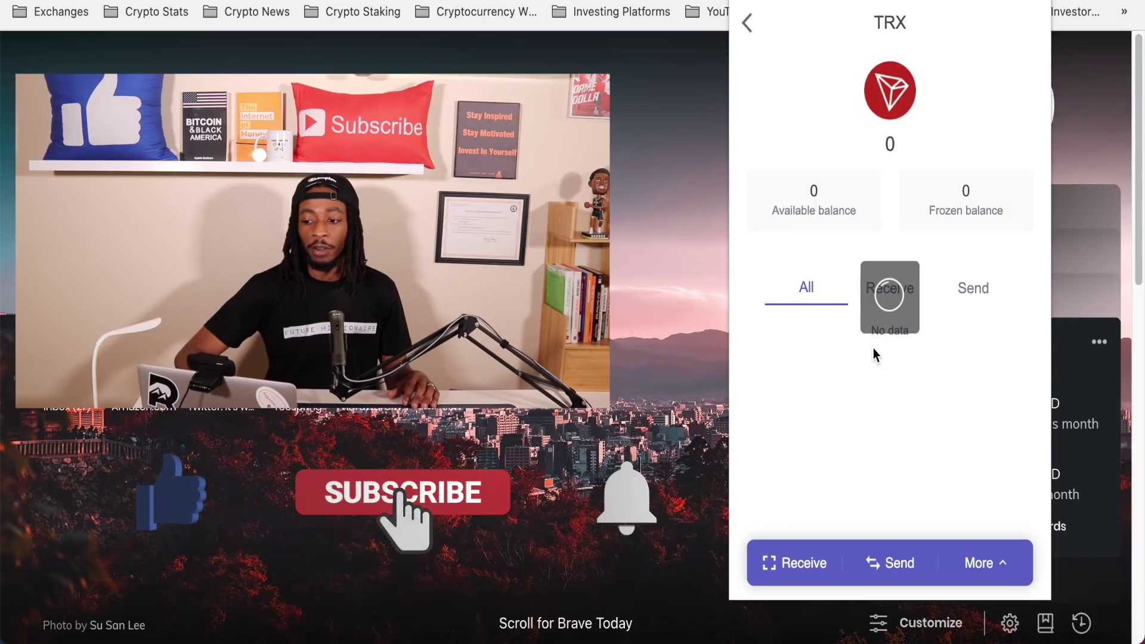
{"action": "left_click", "coordinate": [795, 562]}
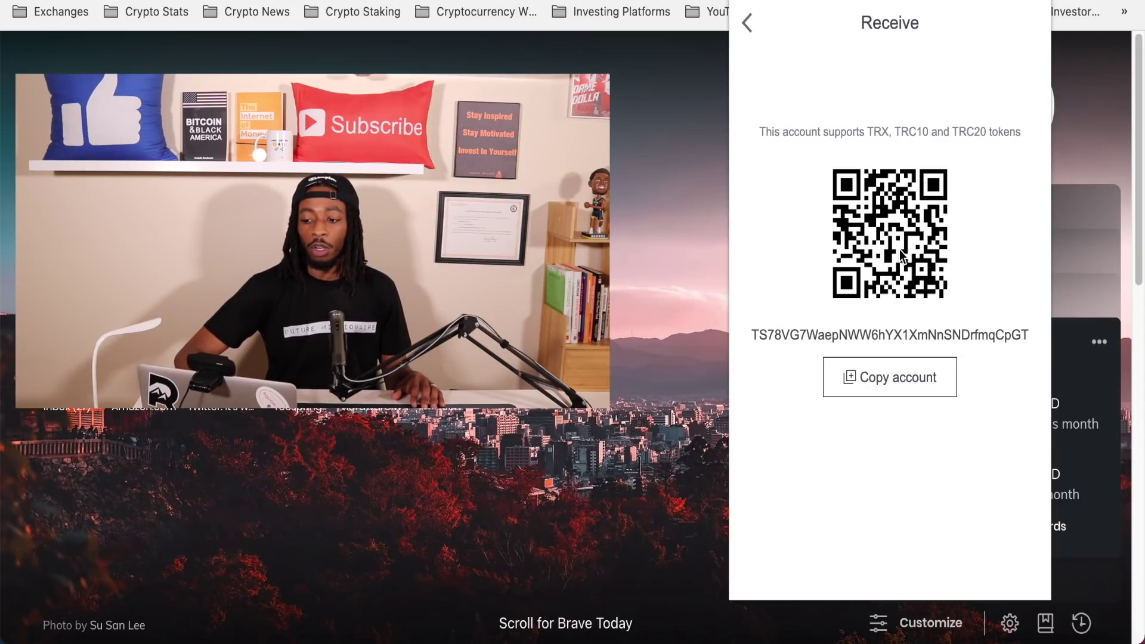
{"action": "left_click", "coordinate": [888, 391]}
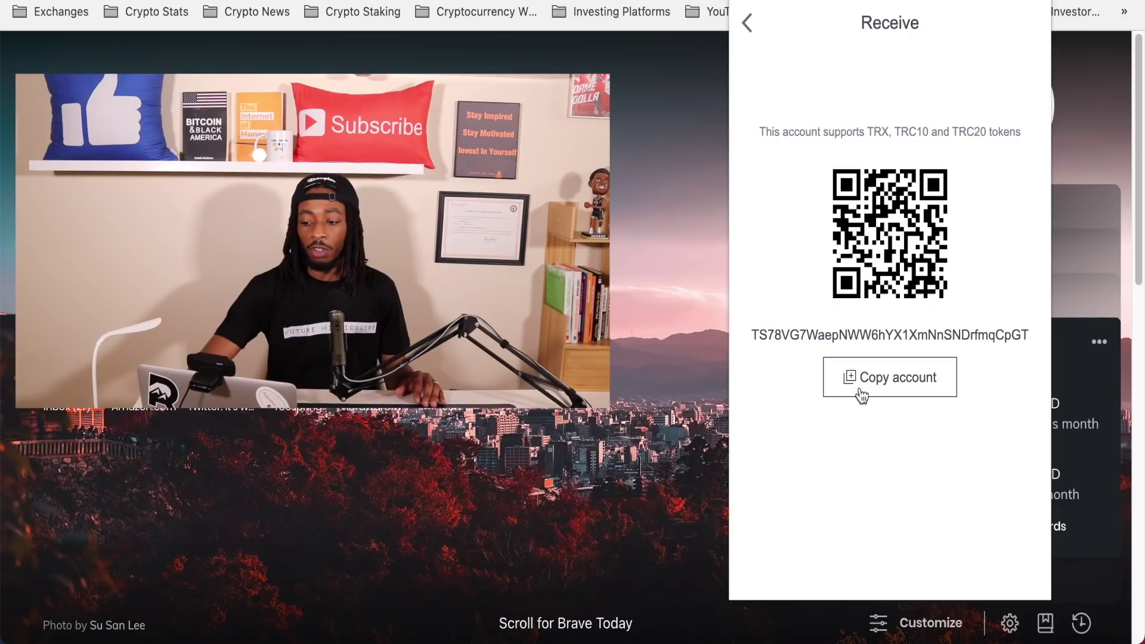
{"action": "left_click", "coordinate": [746, 637]}
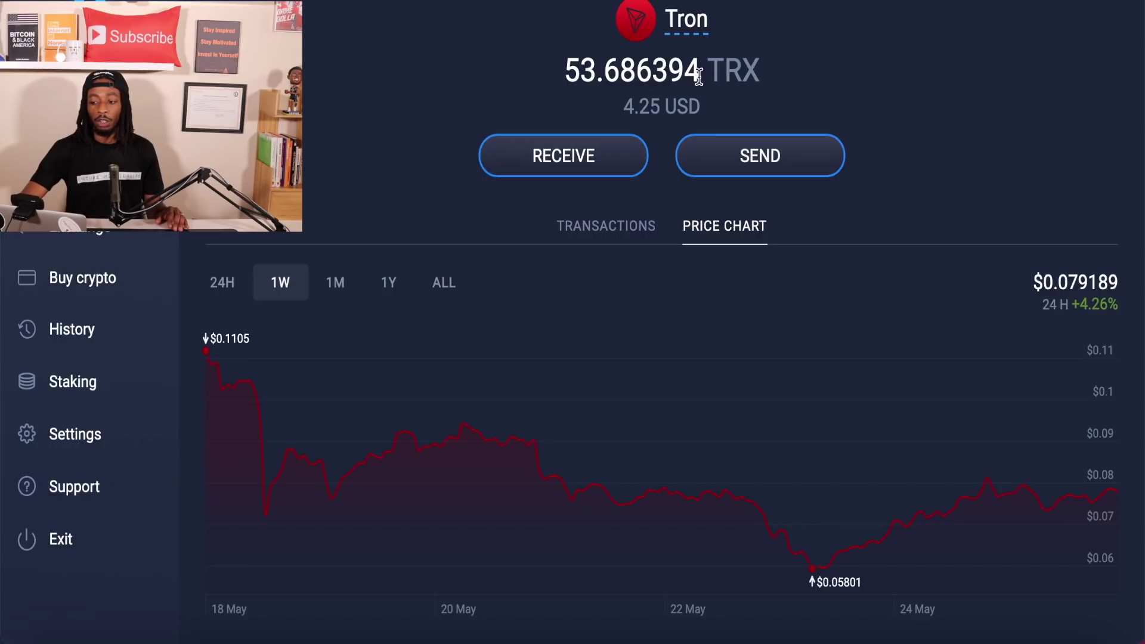
- Start a 50 TRX send in Atomic Wallet with the copied TronLink address as recipient
{"action": "left_click", "coordinate": [731, 156]}
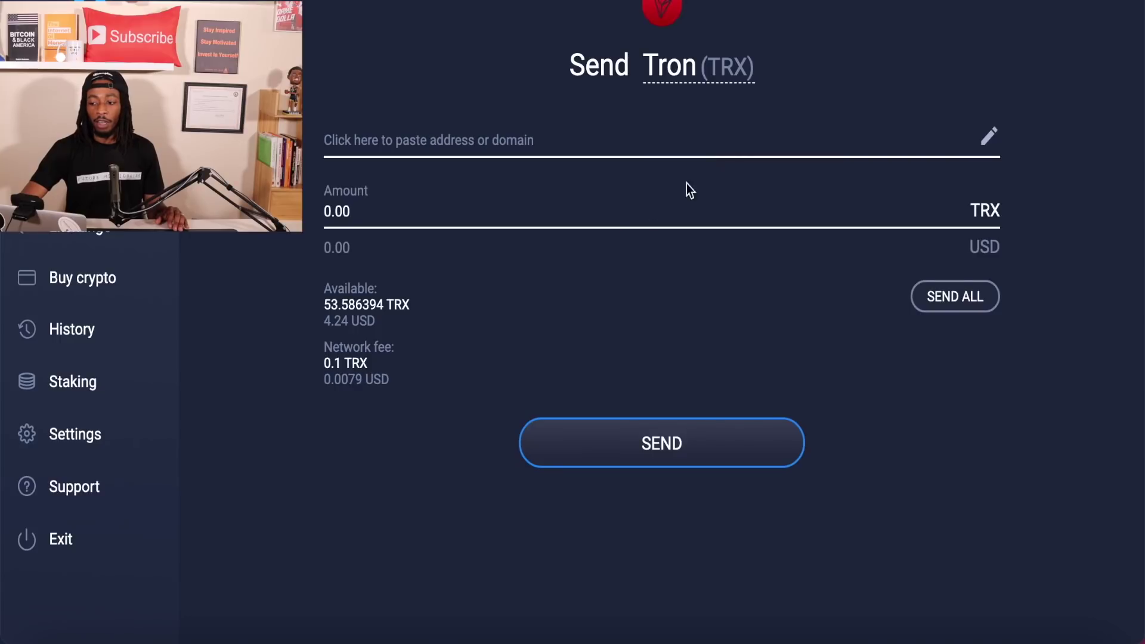
{"action": "left_click", "coordinate": [633, 227]}
{"action": "type", "text": "50"}
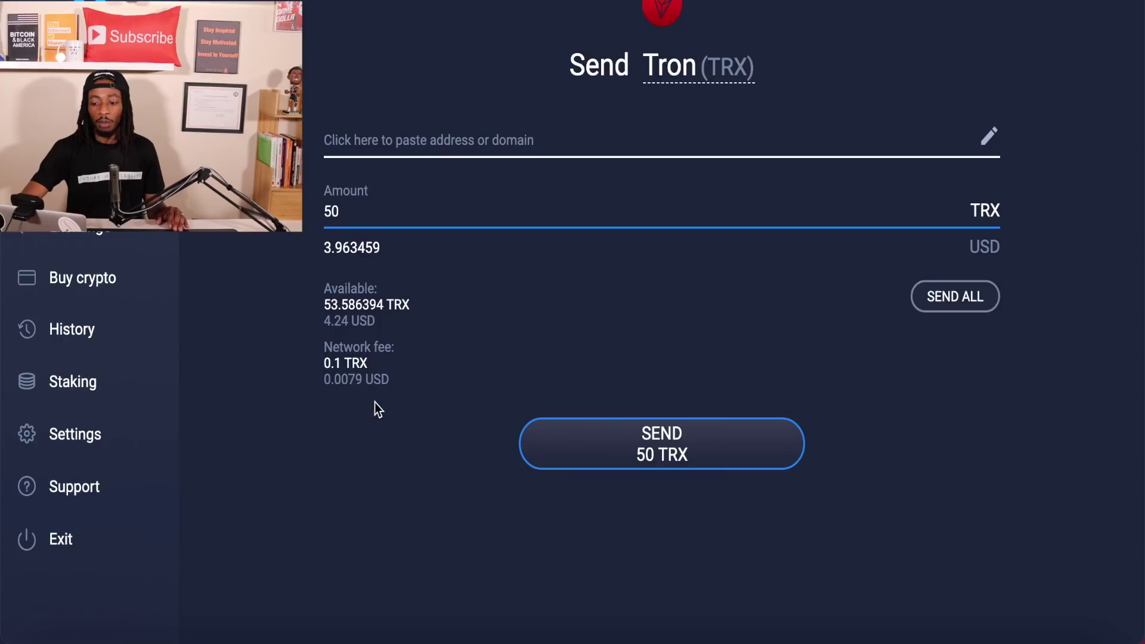
{"action": "left_click", "coordinate": [990, 138]}
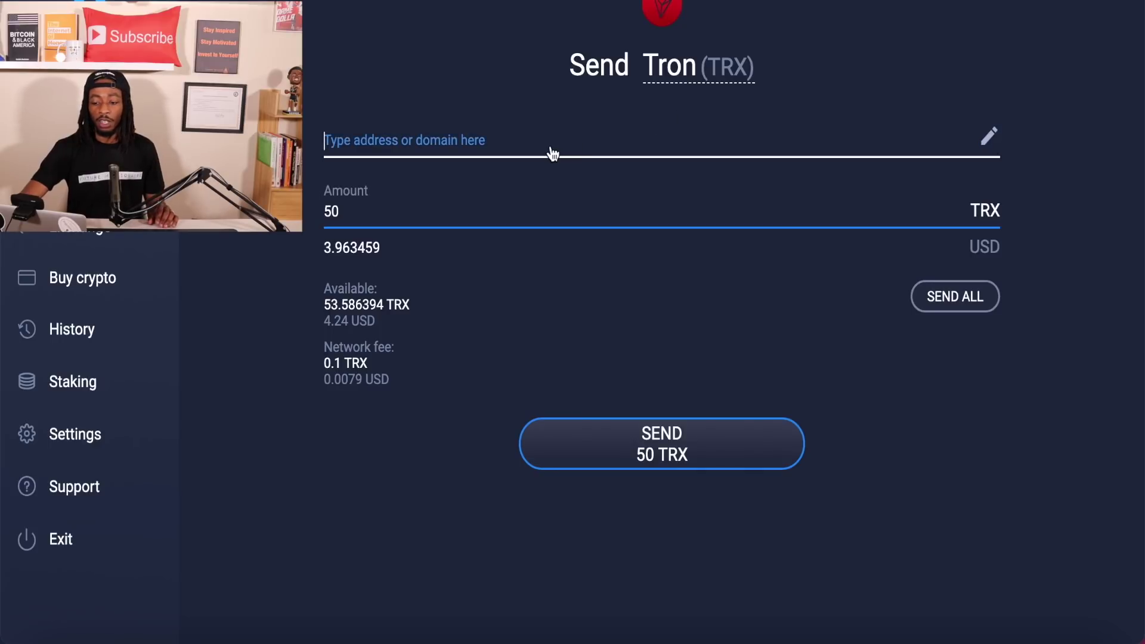
{"action": "key", "text": "ctrl+v"}
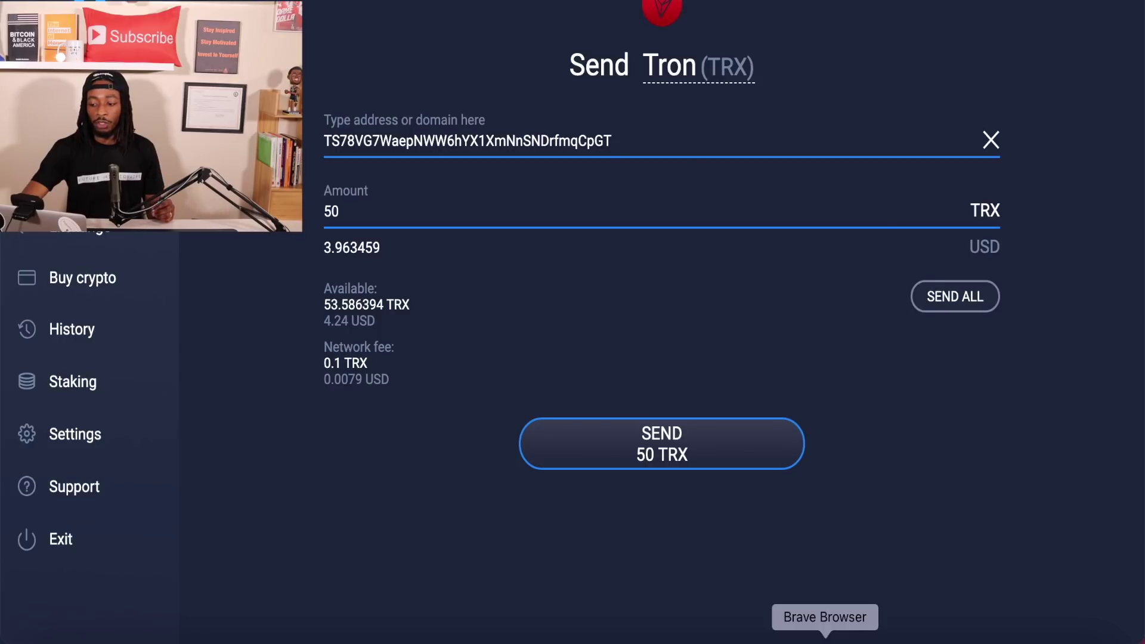
- Compare the address against the browser, submit the 50 TRX send, and paste the wallet password
{"action": "left_click", "coordinate": [825, 635]}
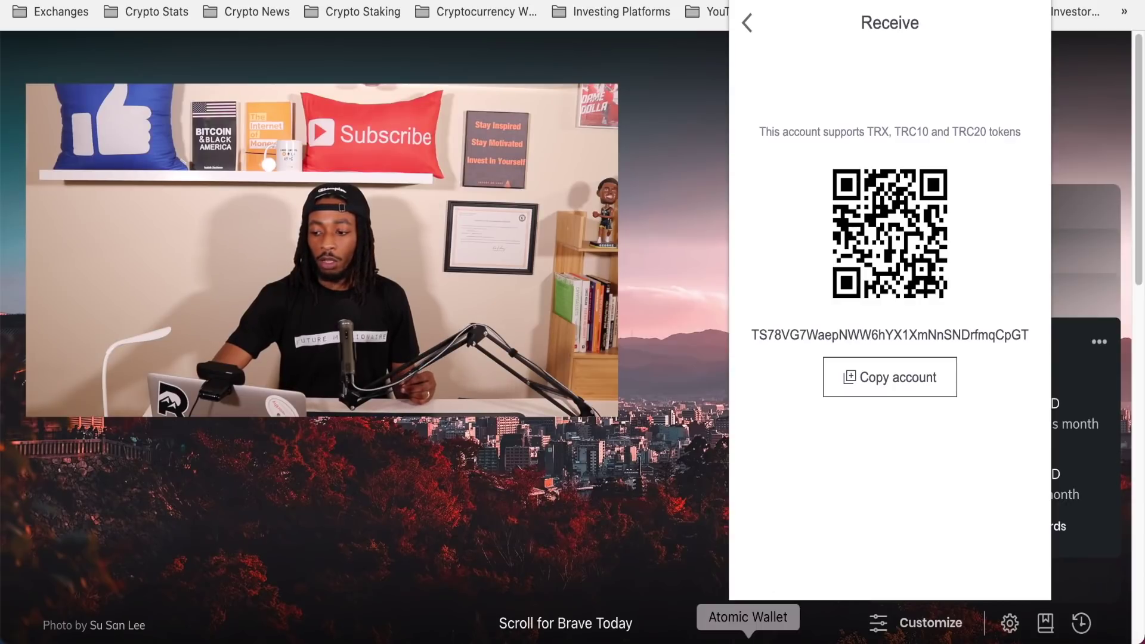
{"action": "left_click", "coordinate": [746, 635]}
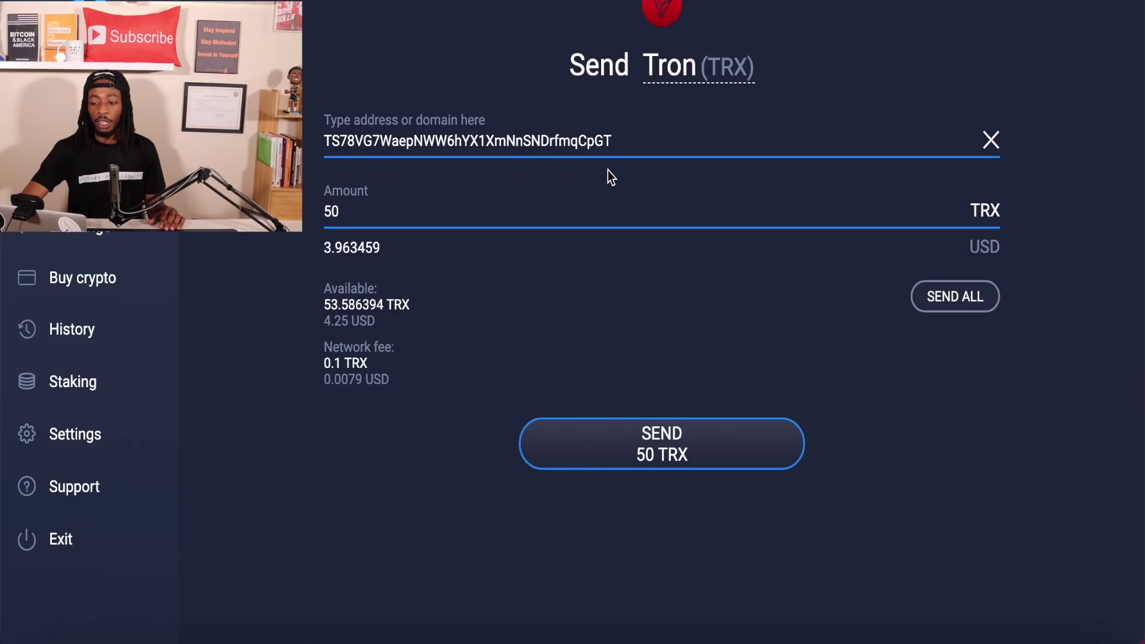
{"action": "left_click", "coordinate": [614, 435]}
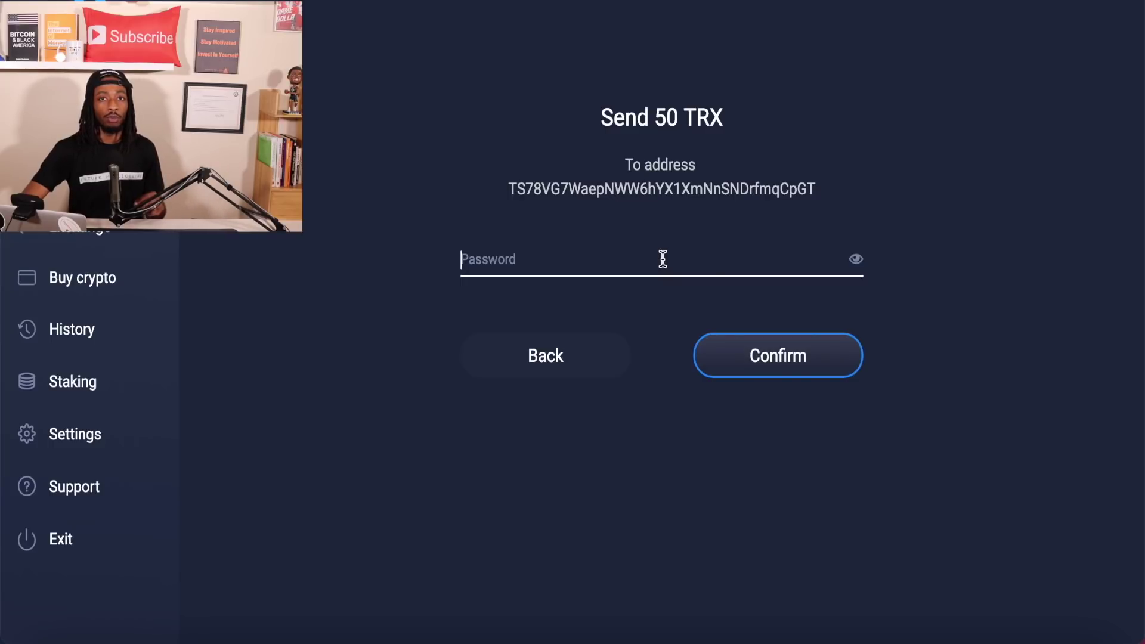
{"action": "key", "text": "ctrl+v"}
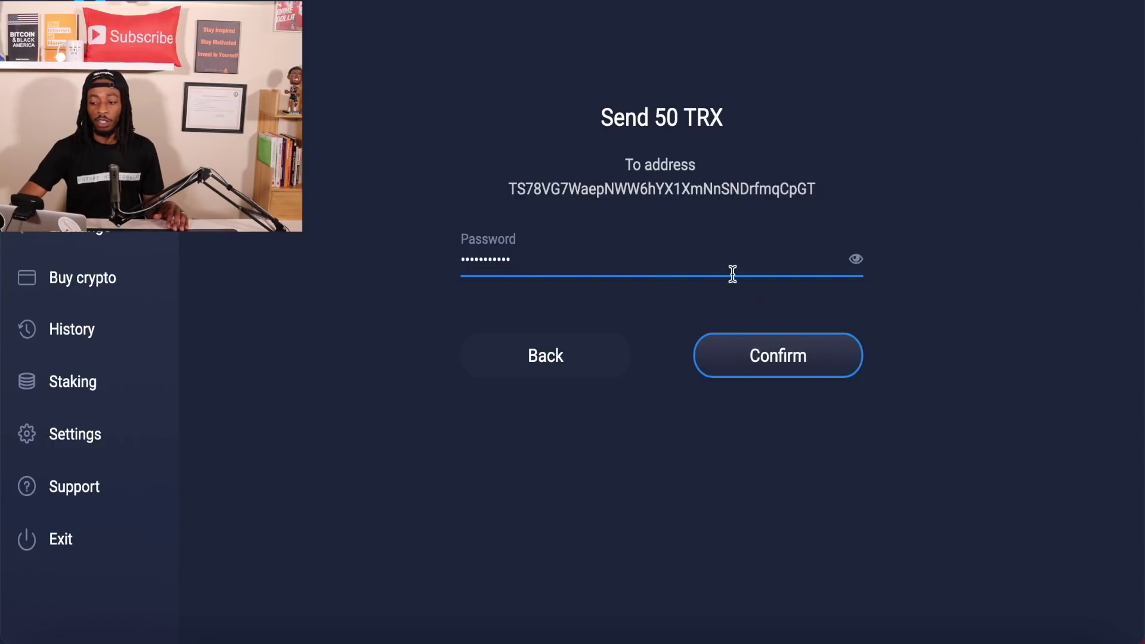
- Confirm the 50 TRX send so a +50 incoming transaction appears in TronLink
{"action": "left_click", "coordinate": [784, 366]}
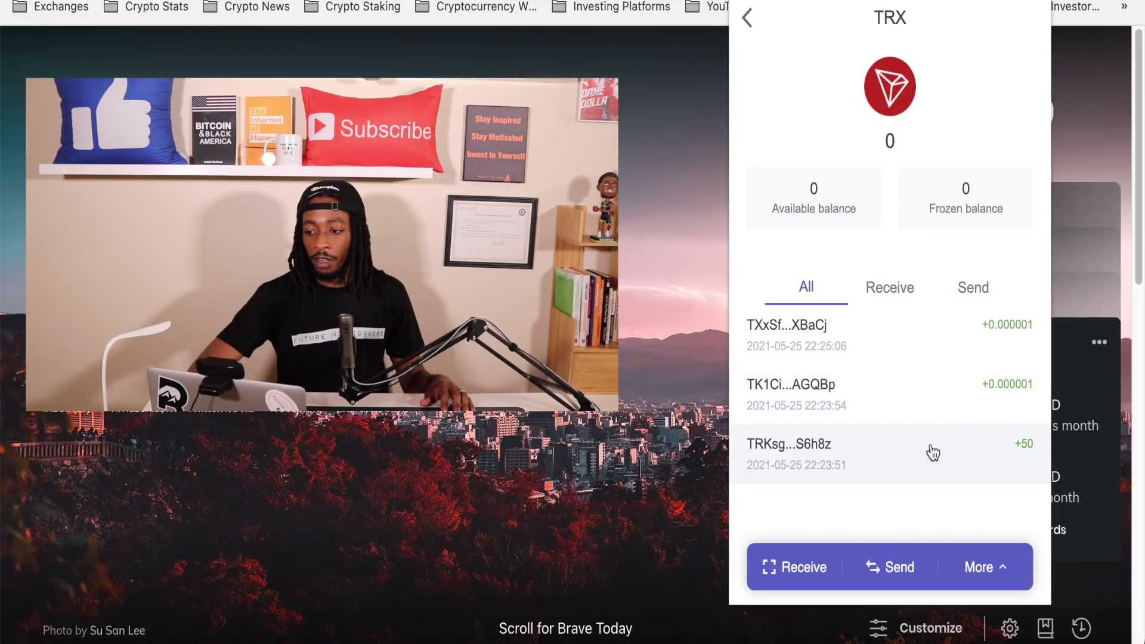
- Check TronLink's TRX details for the +50 deposit and 50.000002 TRX balance, then return to the overview
{"action": "left_click", "coordinate": [748, 20]}
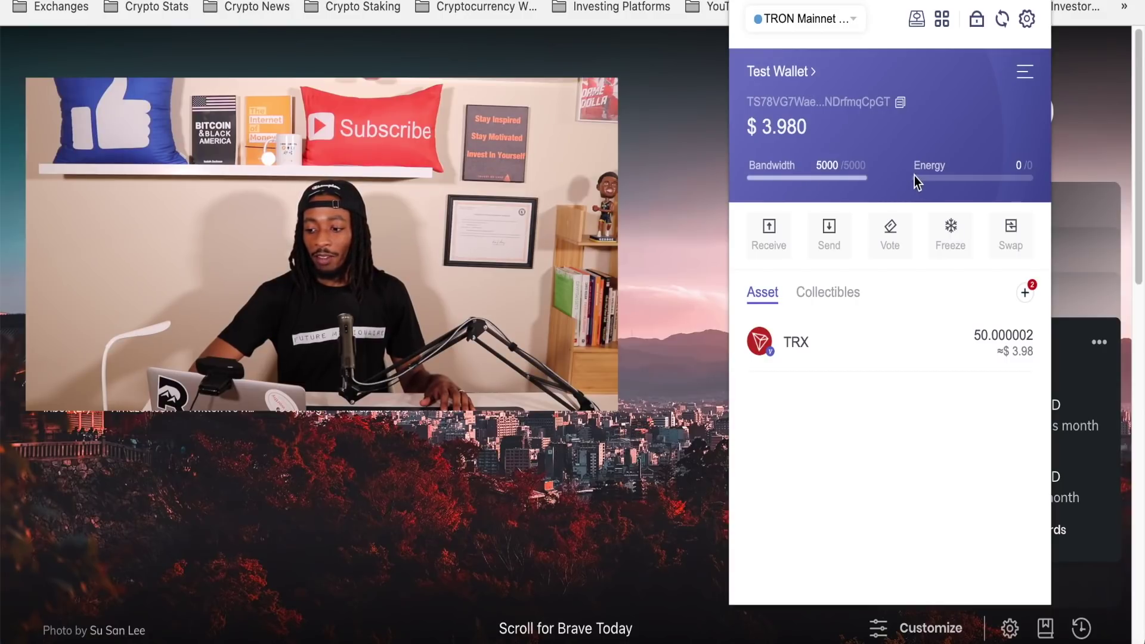
{"action": "left_click", "coordinate": [887, 350]}
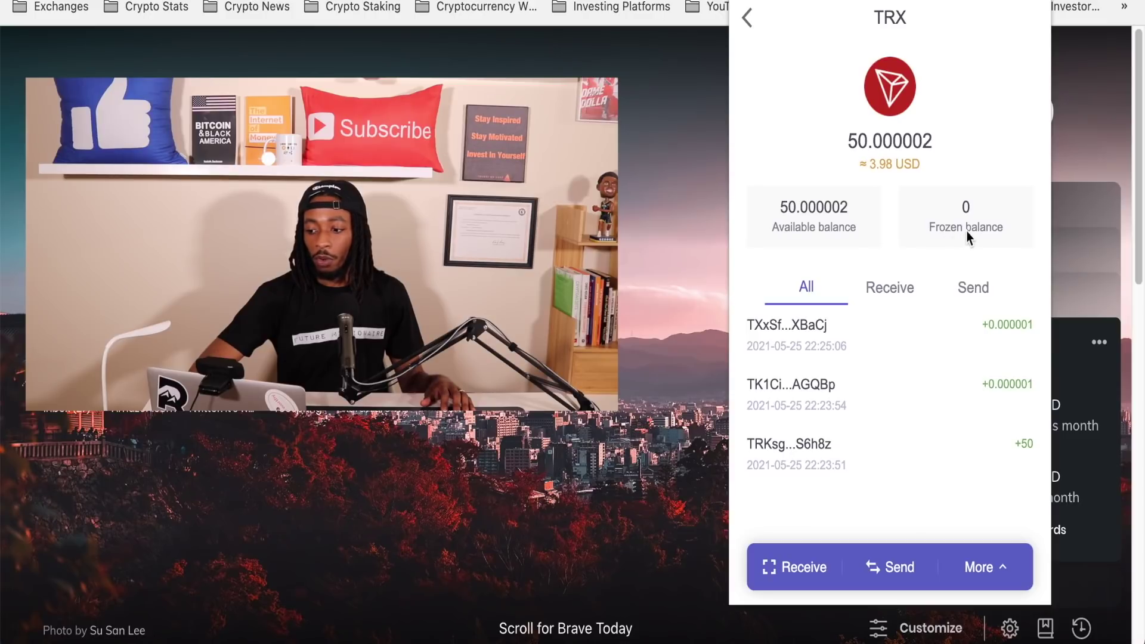
{"action": "left_click", "coordinate": [749, 21]}
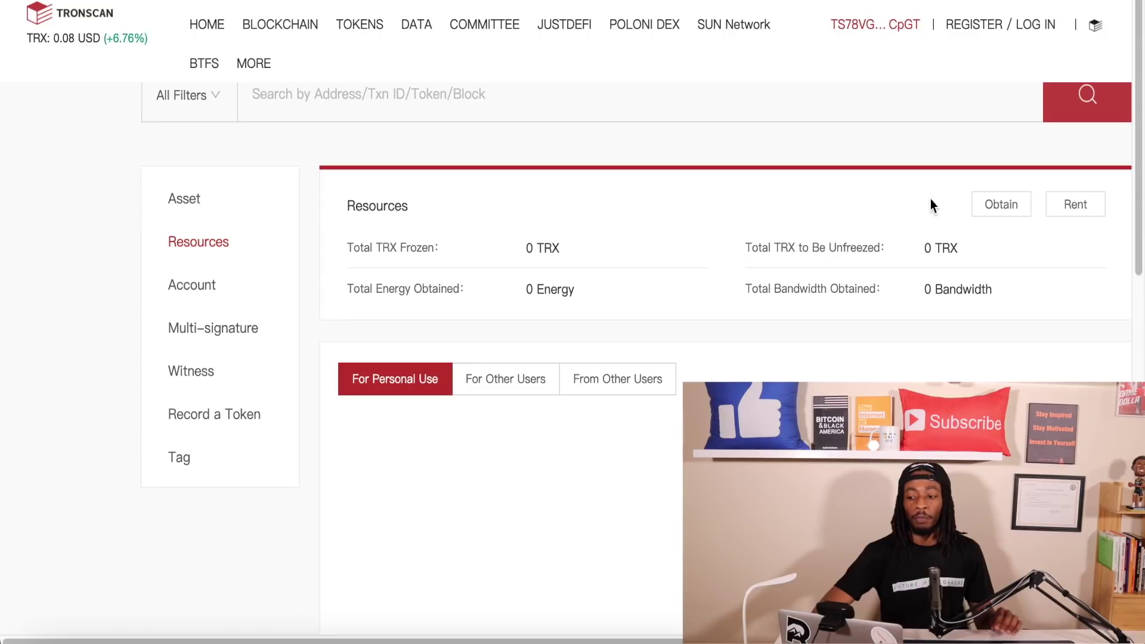
- Enter 10 TRX in the Obtain form, estimating 10 TRON Power and 15.659 Bandwidth
{"action": "left_click", "coordinate": [1004, 200]}
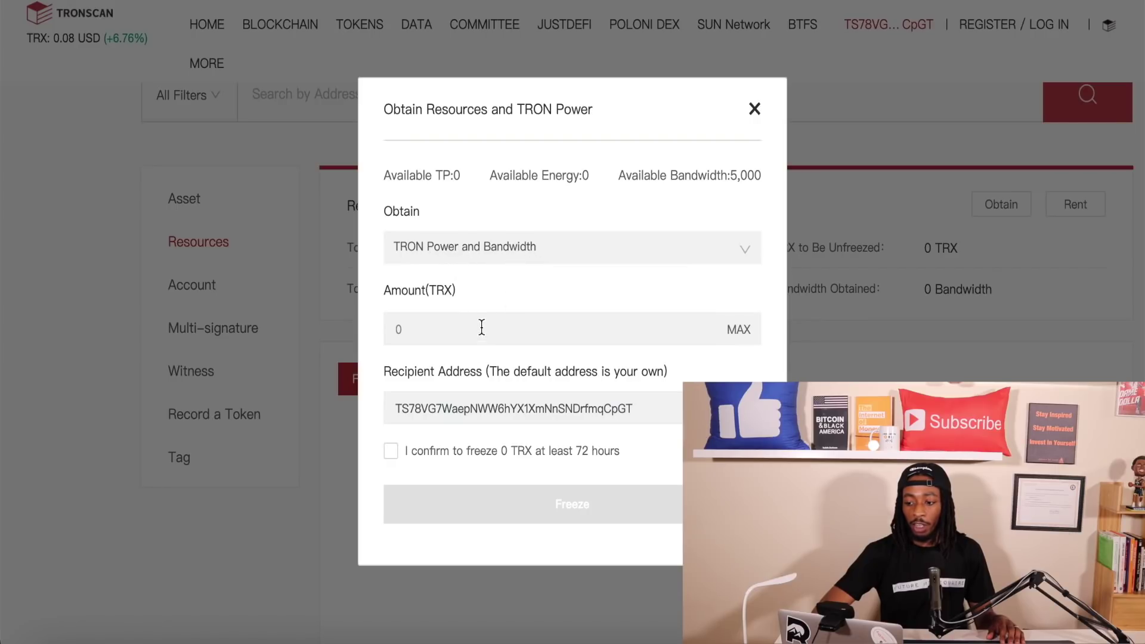
{"action": "left_click", "coordinate": [738, 330]}
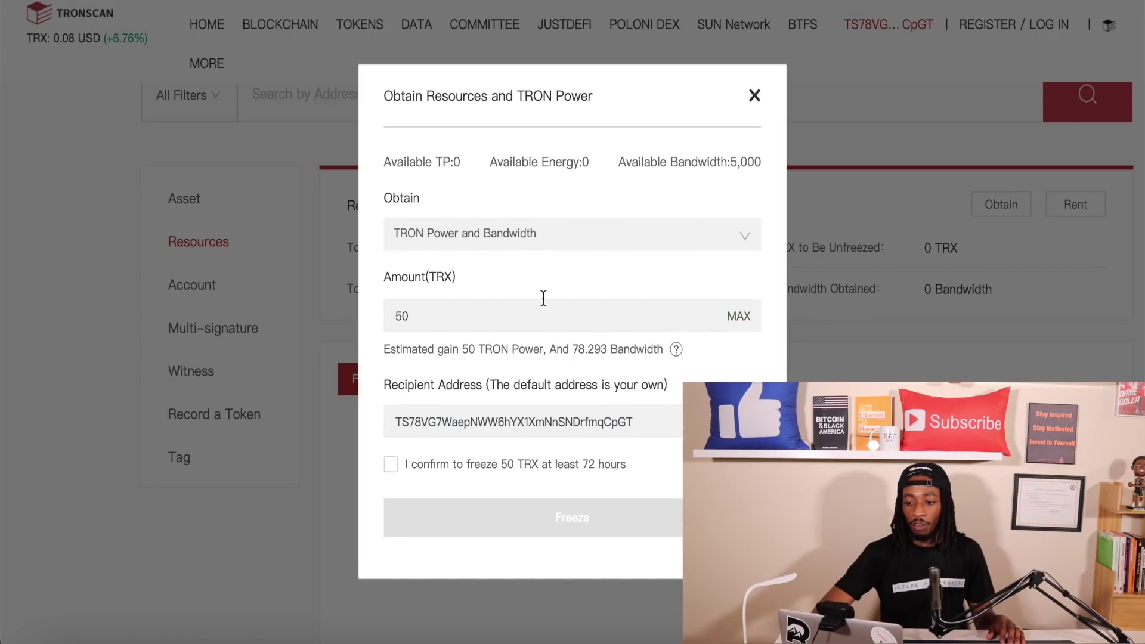
{"action": "double_click", "coordinate": [536, 316]}
{"action": "key", "text": "BackSpace"}
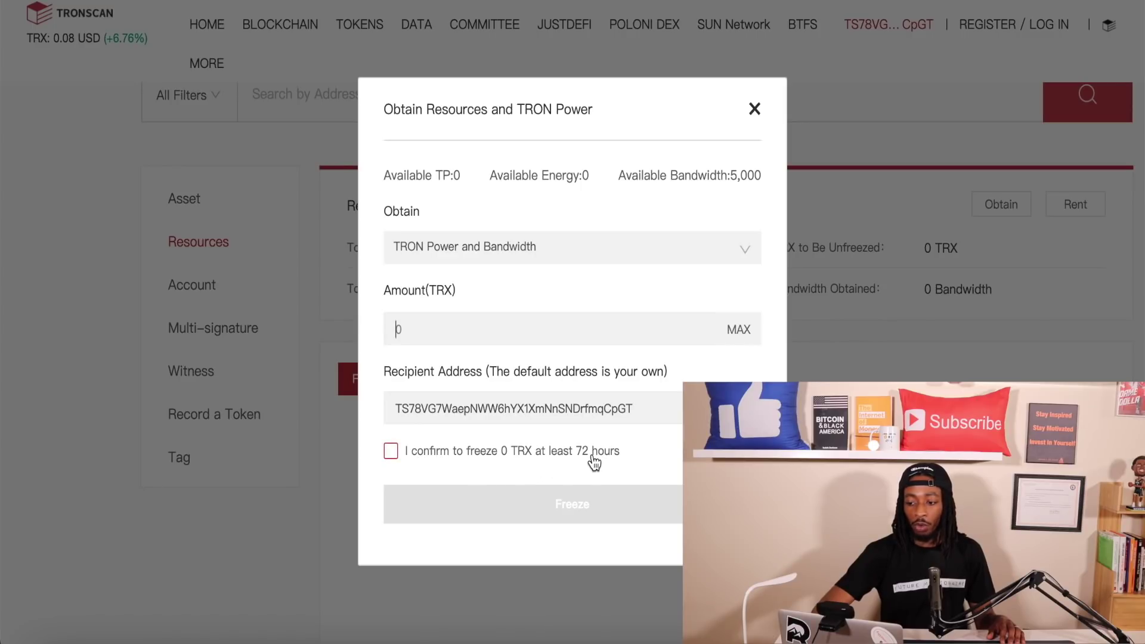
{"action": "left_click", "coordinate": [464, 323]}
{"action": "type", "text": "10"}
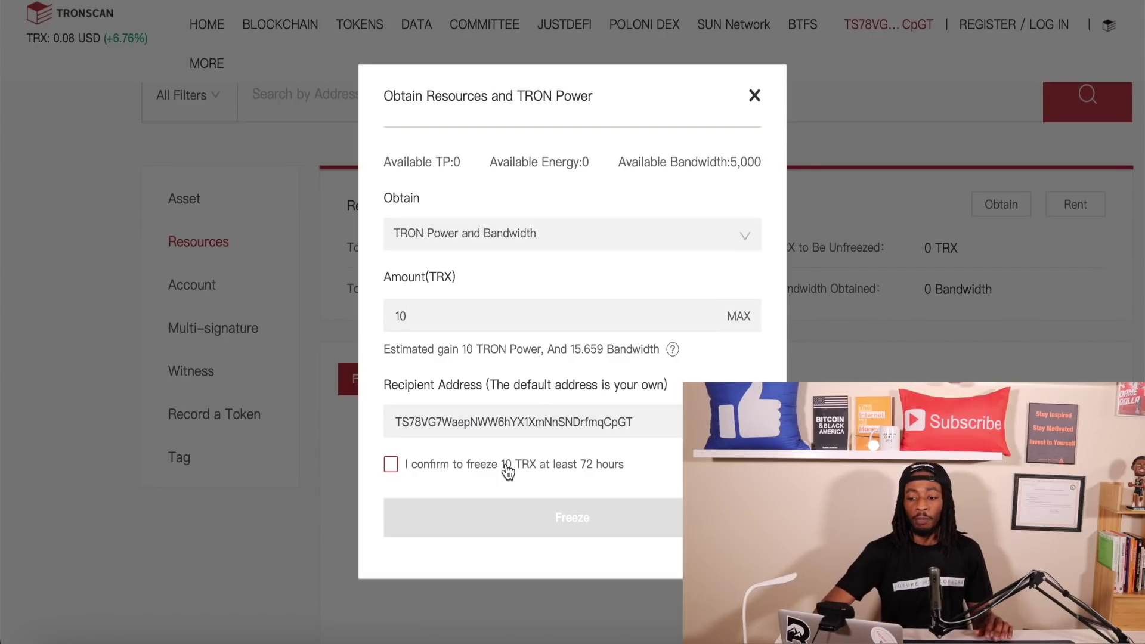
{"action": "left_click", "coordinate": [691, 245]}
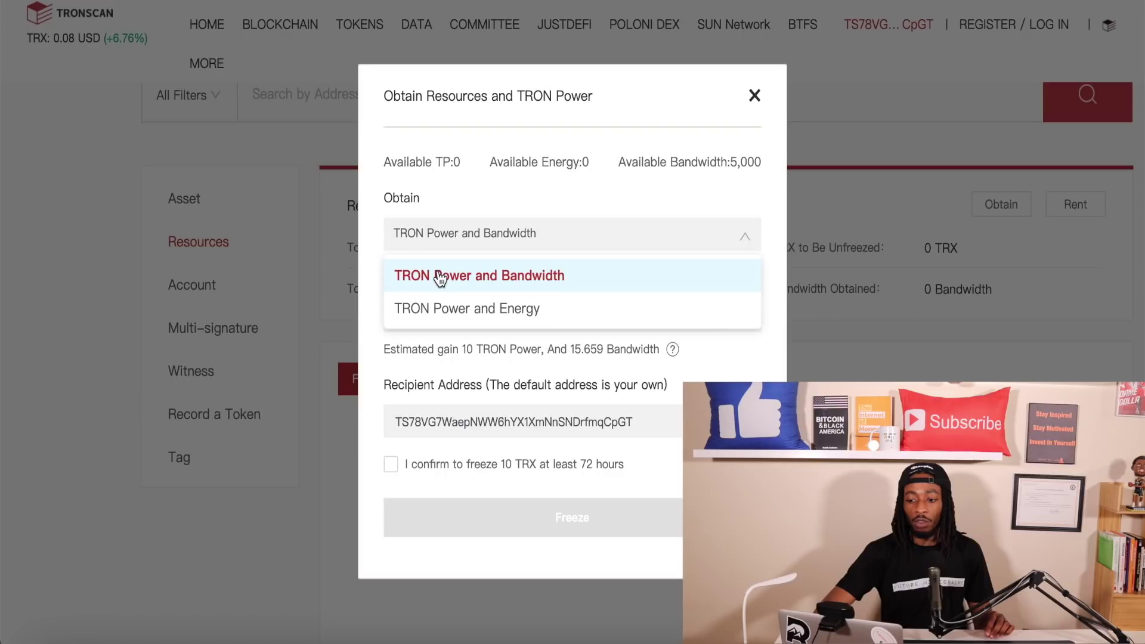
- Pick TRON Power and Energy (296.658 Energy), accept the 72-hour confirmation, and submit the freeze for signing
{"action": "left_click", "coordinate": [489, 186]}
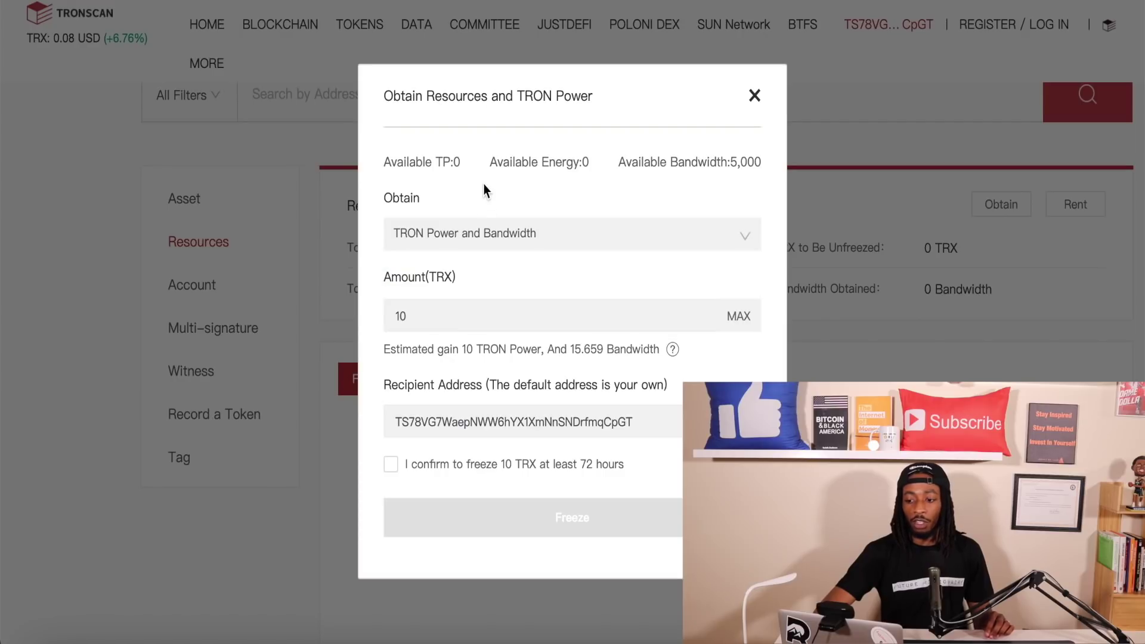
{"action": "left_click", "coordinate": [622, 240]}
{"action": "left_click", "coordinate": [534, 310]}
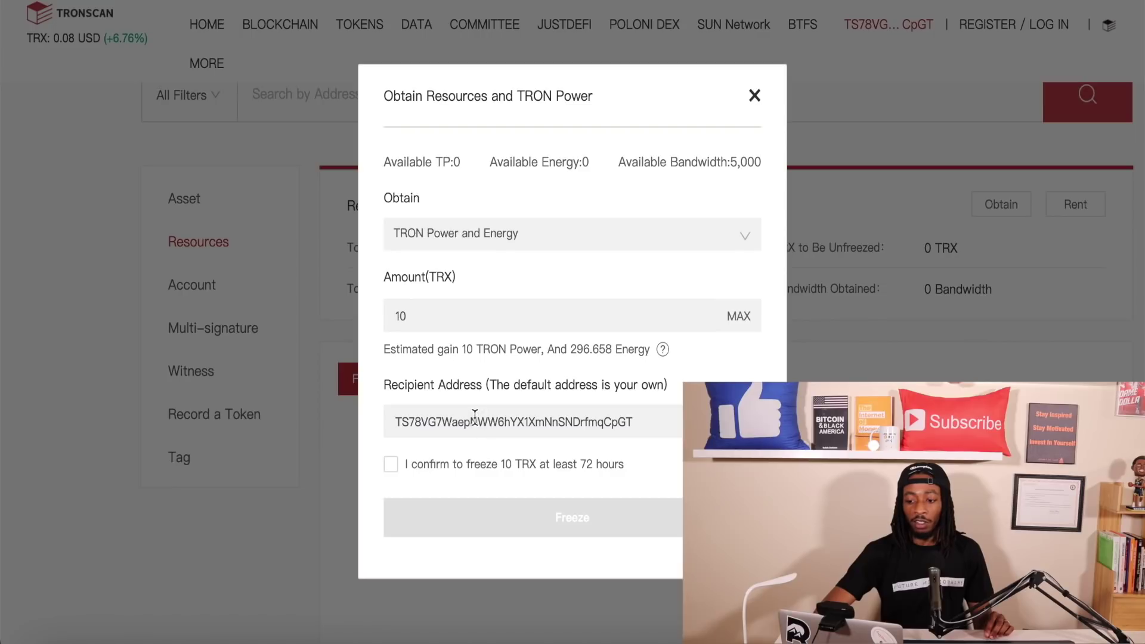
{"action": "left_click", "coordinate": [391, 466]}
{"action": "left_click", "coordinate": [540, 521]}
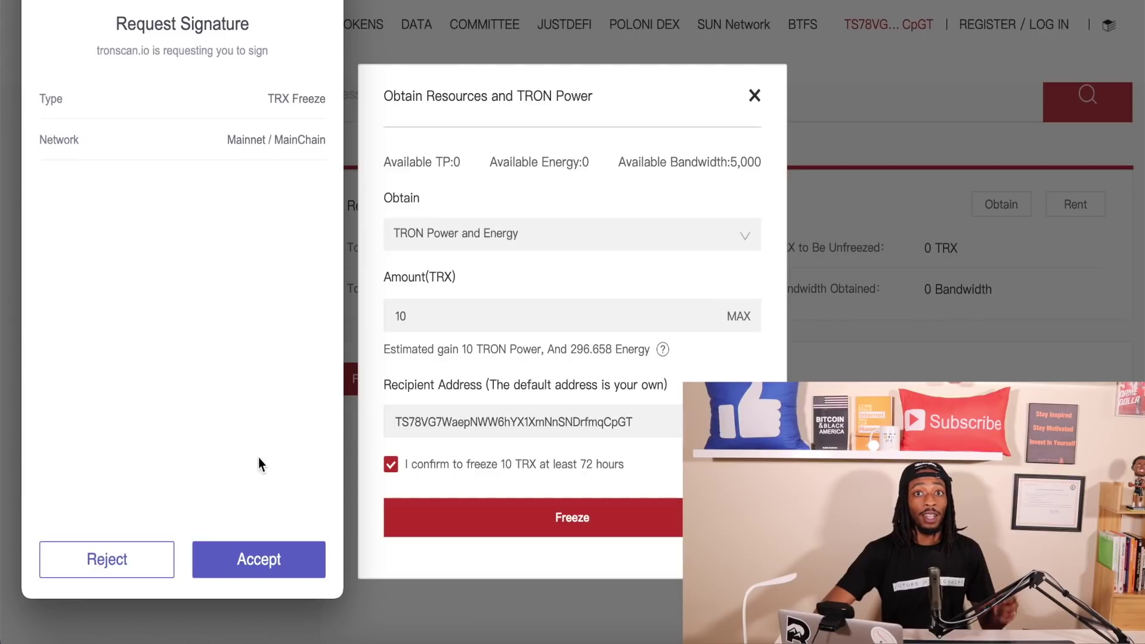
- Accept the 10 TRX freeze signature request and dismiss the Tokens Frozen confirmation
{"action": "left_click", "coordinate": [286, 568]}
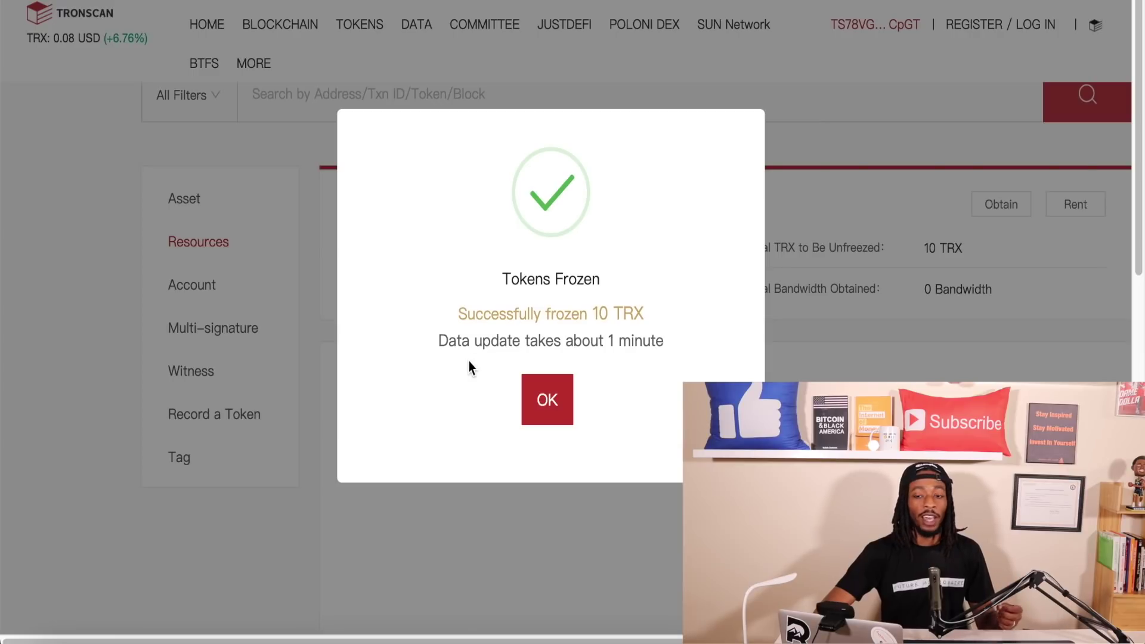
{"action": "left_click", "coordinate": [546, 400]}
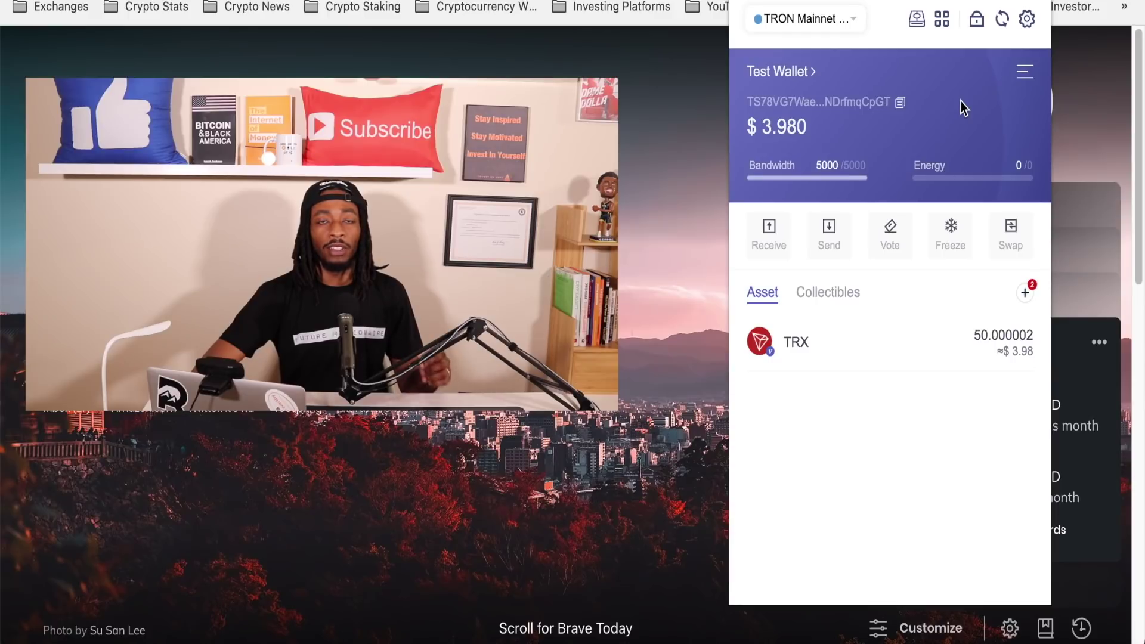
- Refresh TronLink to show 296 Energy, then view TRX details: 40 available, 10 frozen
{"action": "left_click", "coordinate": [1002, 20]}
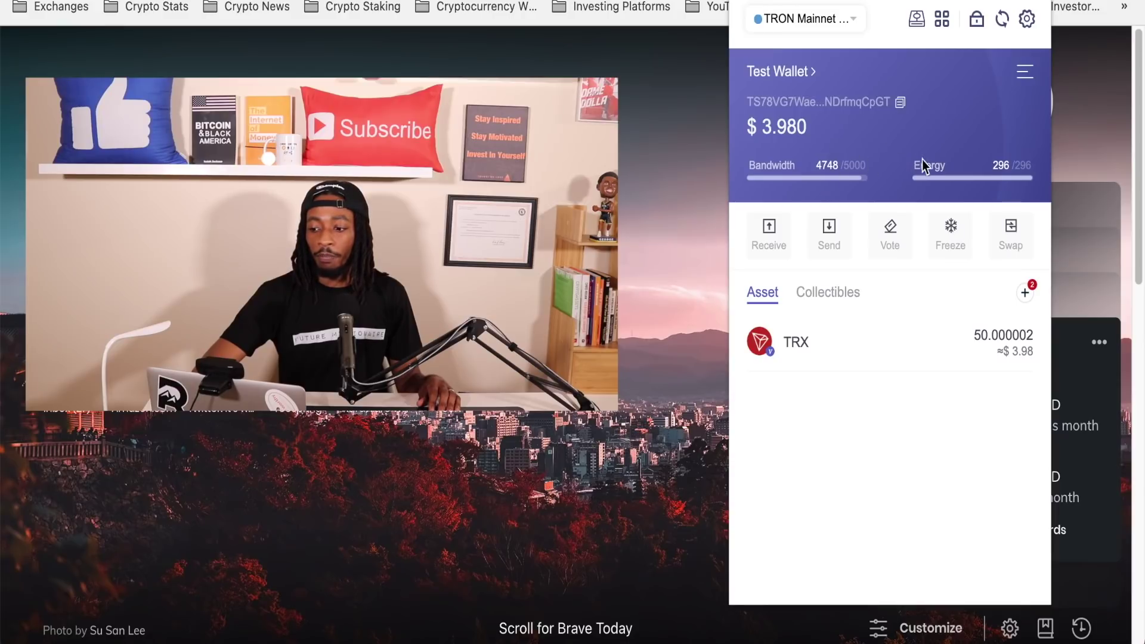
{"action": "left_click", "coordinate": [858, 341]}
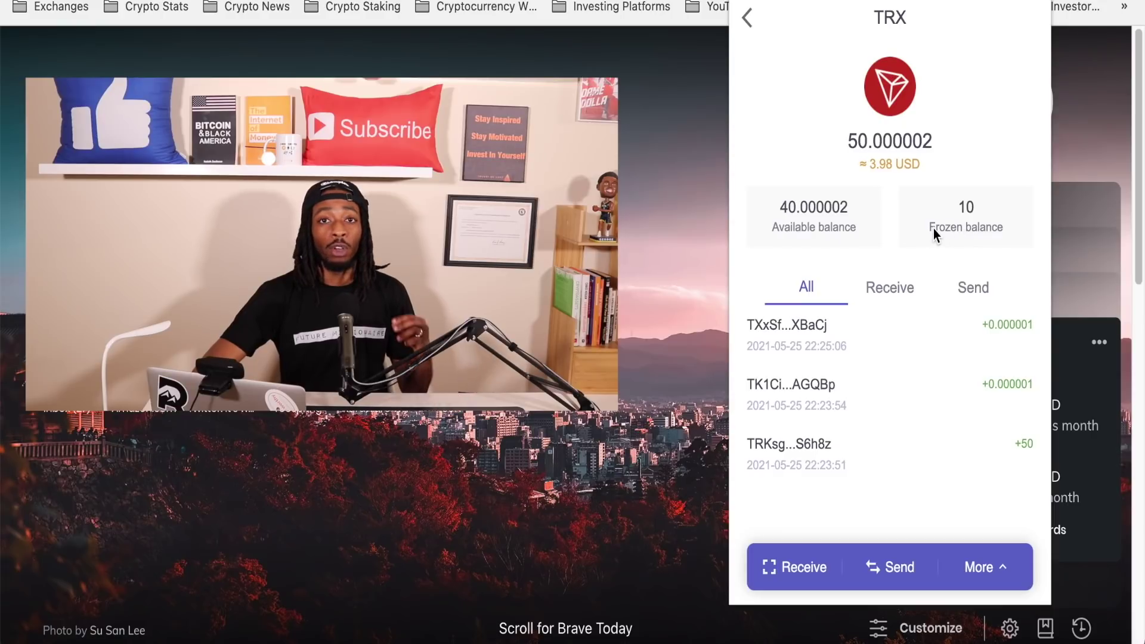
- Return to the wallet overview and bring up JustSwap's swap form with 40.000002 TRX as source
{"action": "left_click", "coordinate": [747, 17]}
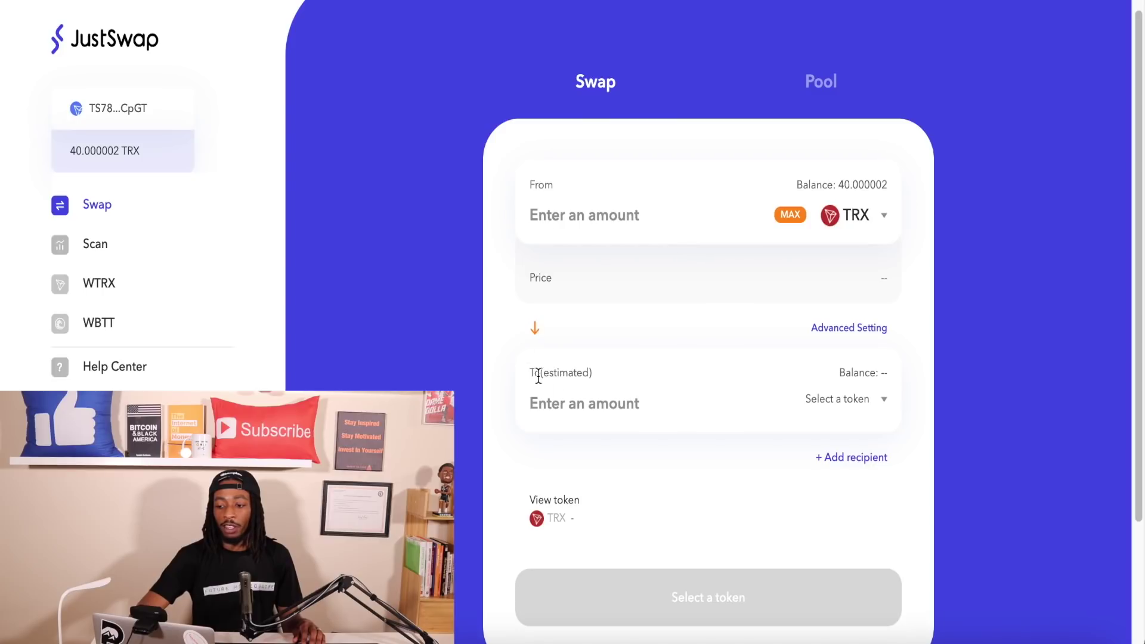
{"action": "left_click", "coordinate": [881, 406]}
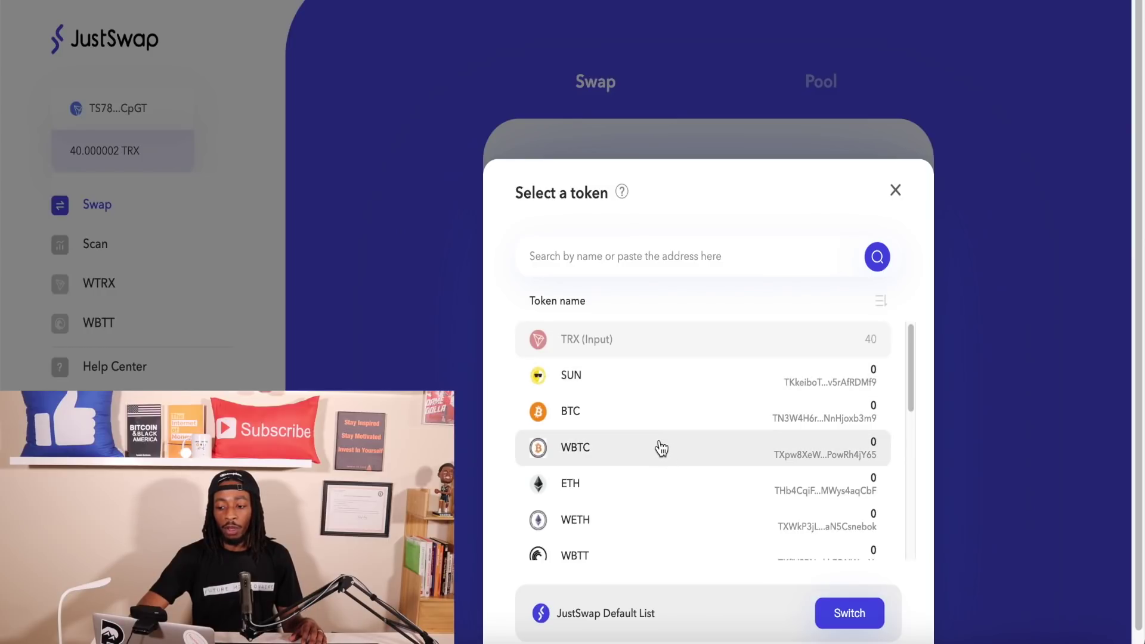
- Scroll the token list and pick WBTT for the To side of the swap
{"action": "scroll", "coordinate": [650, 481], "scroll_direction": "down", "scroll_amount": 2}
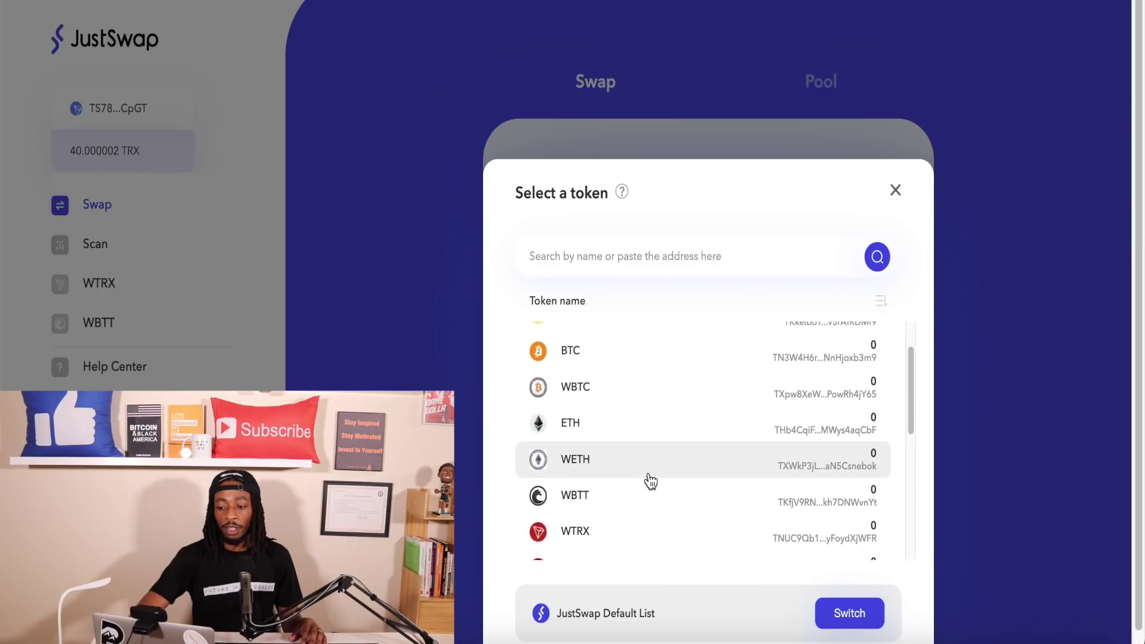
{"action": "scroll", "coordinate": [617, 498], "scroll_direction": "down", "scroll_amount": 5}
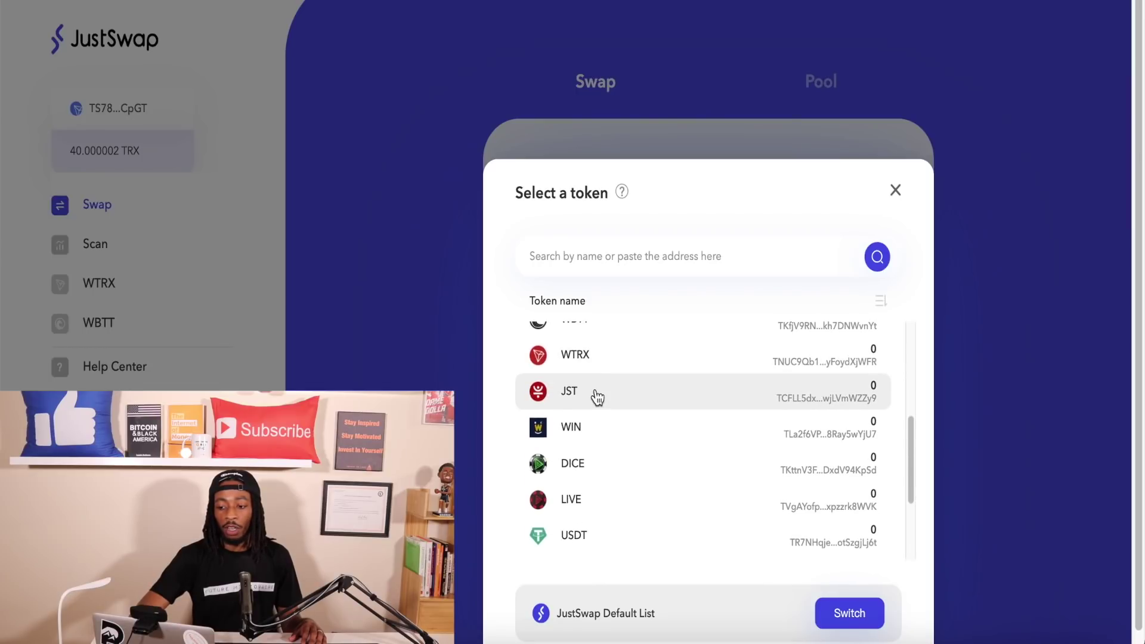
{"action": "scroll", "coordinate": [603, 429], "scroll_direction": "down", "scroll_amount": 2}
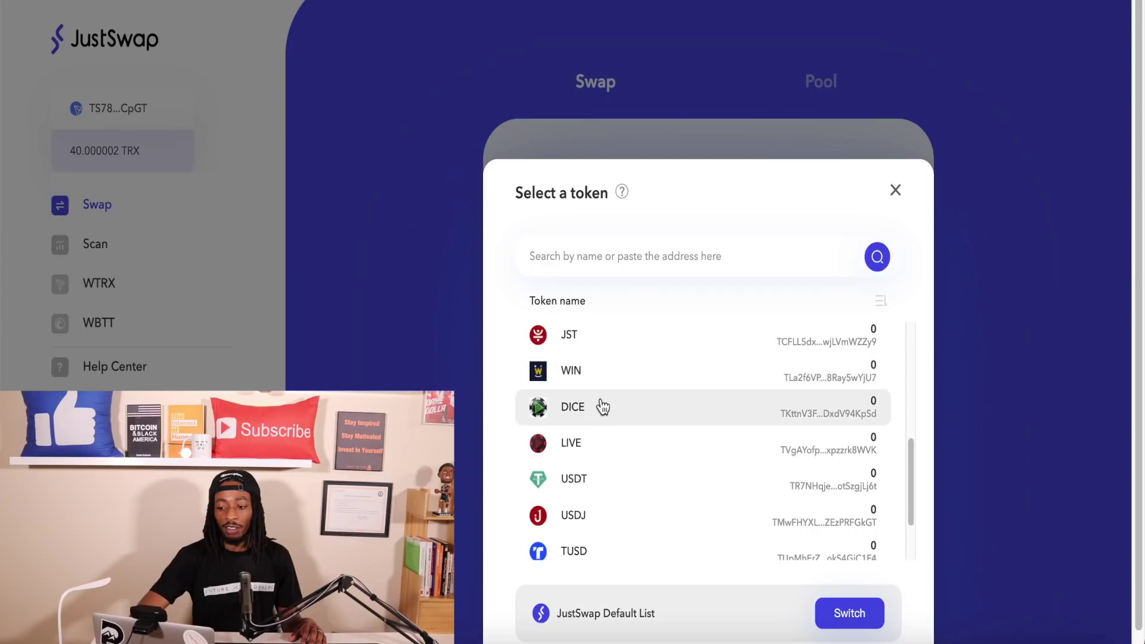
{"action": "scroll", "coordinate": [608, 455], "scroll_direction": "down", "scroll_amount": 1}
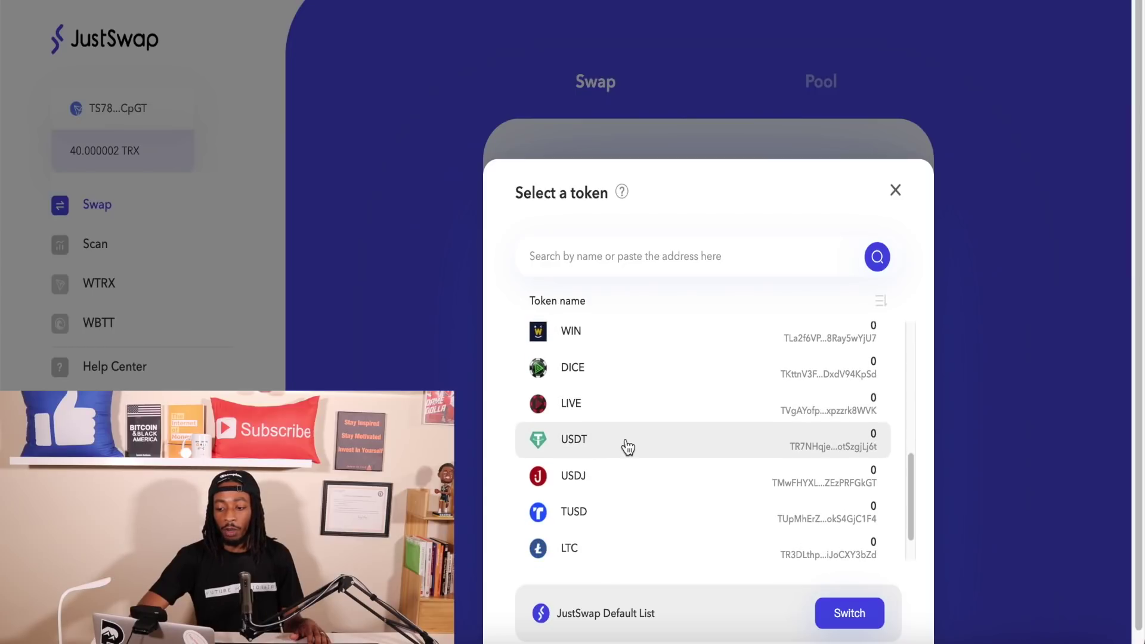
{"action": "scroll", "coordinate": [624, 489], "scroll_direction": "down", "scroll_amount": 1}
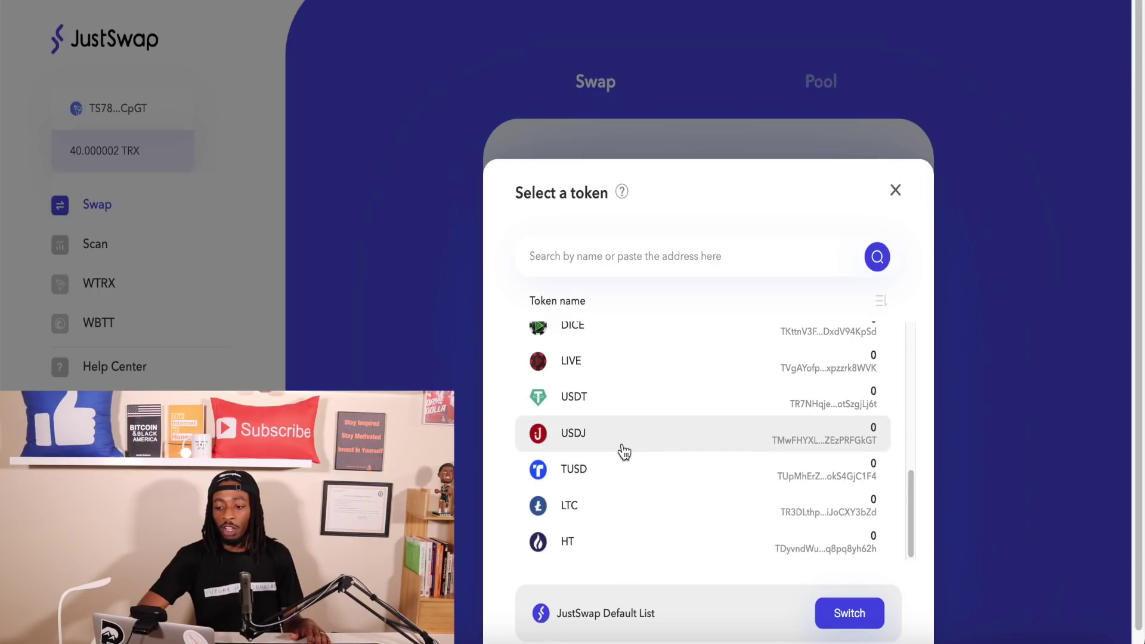
{"action": "scroll", "coordinate": [738, 473], "scroll_direction": "up", "scroll_amount": 2}
{"action": "scroll", "coordinate": [739, 474], "scroll_direction": "up", "scroll_amount": 5}
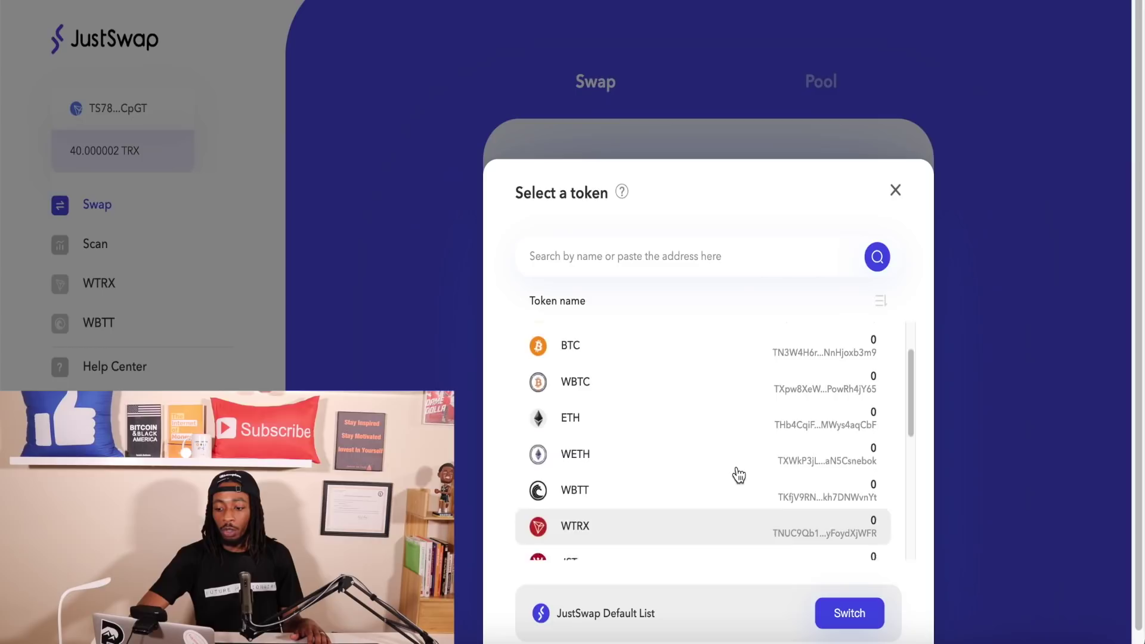
{"action": "left_click", "coordinate": [674, 520]}
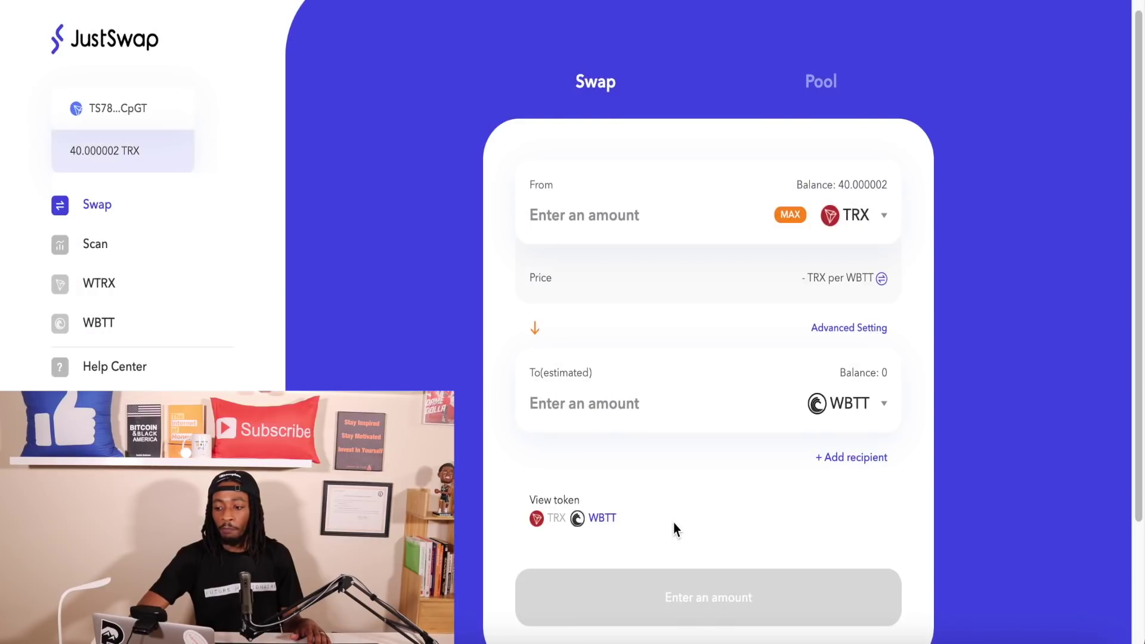
- Enter 15 TRX to swap for about 287.042318 WBTT, check the 24h price chart, and review
{"action": "left_click", "coordinate": [683, 210]}
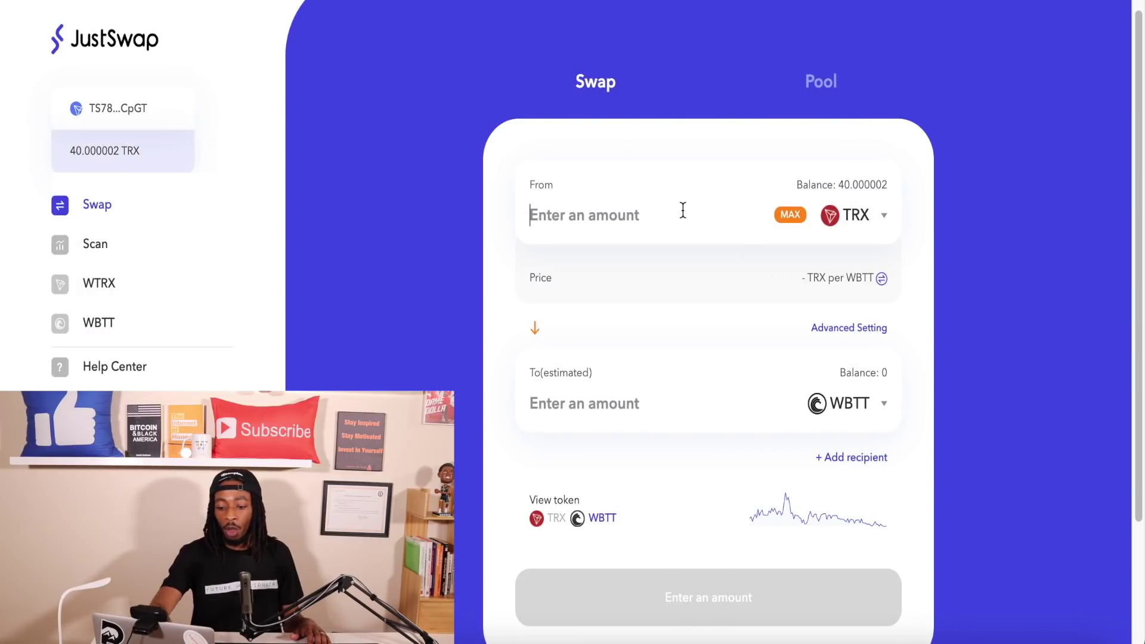
{"action": "type", "text": "1"}
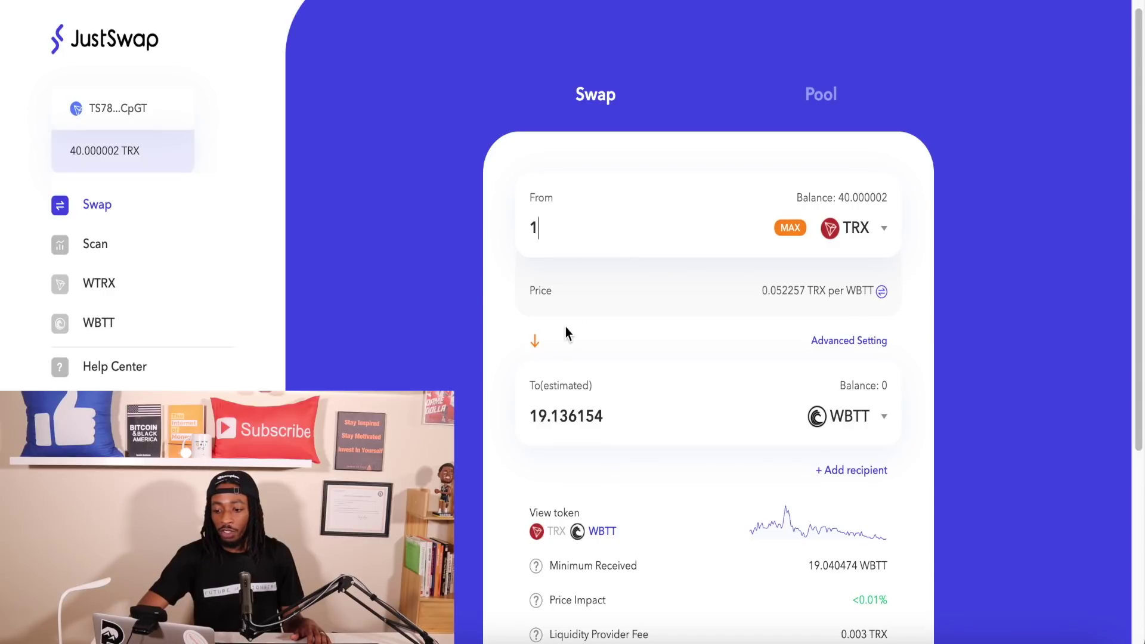
{"action": "scroll", "coordinate": [480, 285], "scroll_direction": "down", "scroll_amount": 1}
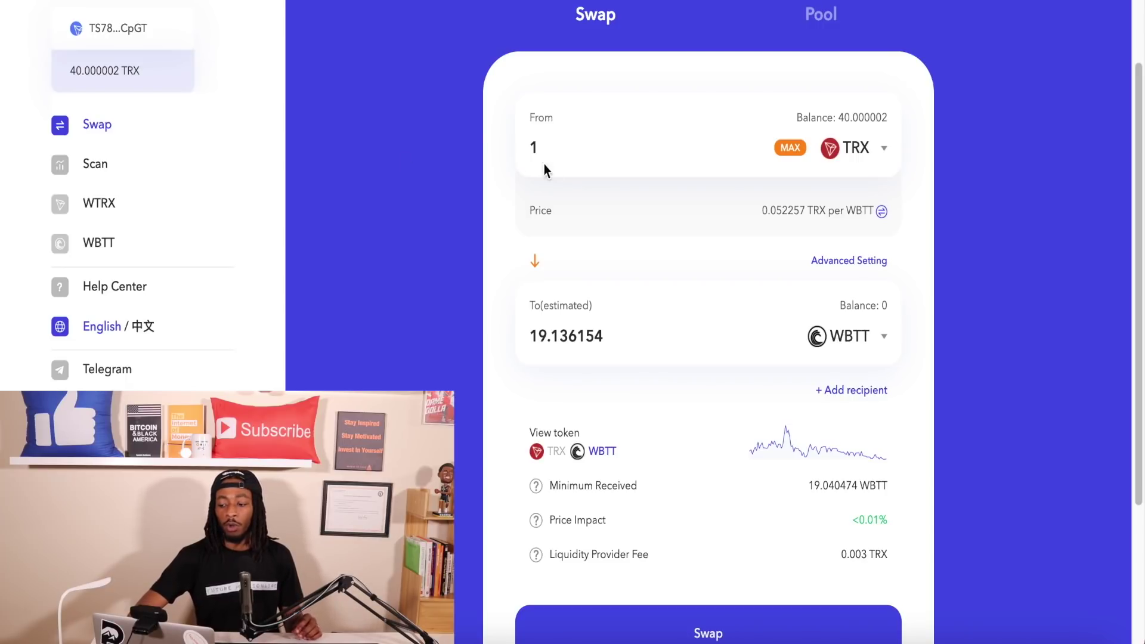
{"action": "type", "text": "5"}
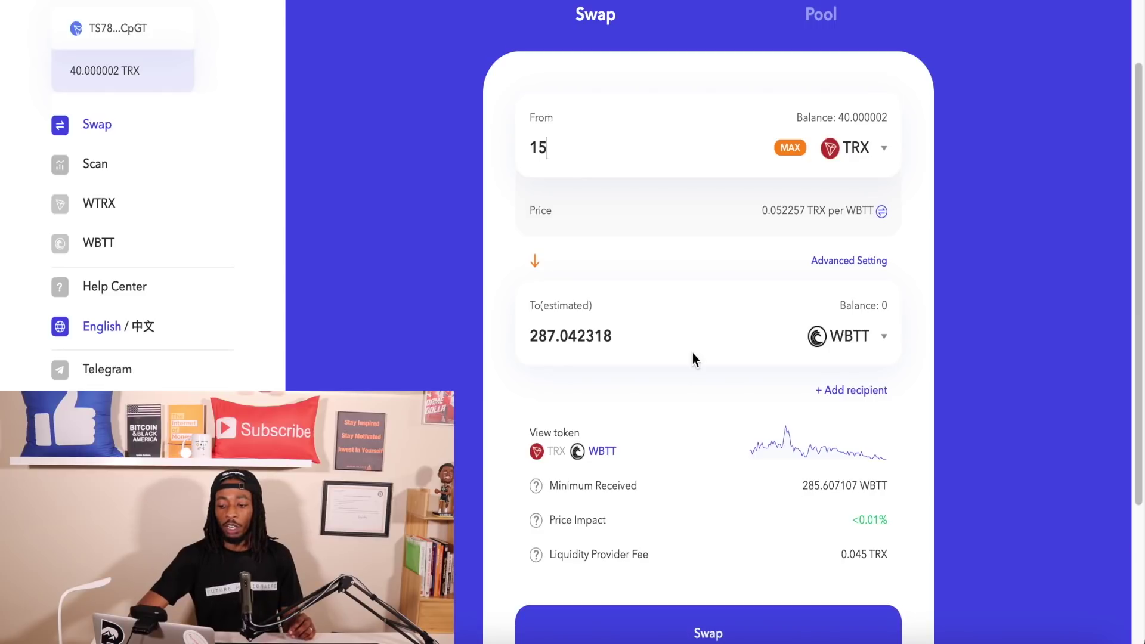
{"action": "scroll", "coordinate": [692, 352], "scroll_direction": "down", "scroll_amount": 1}
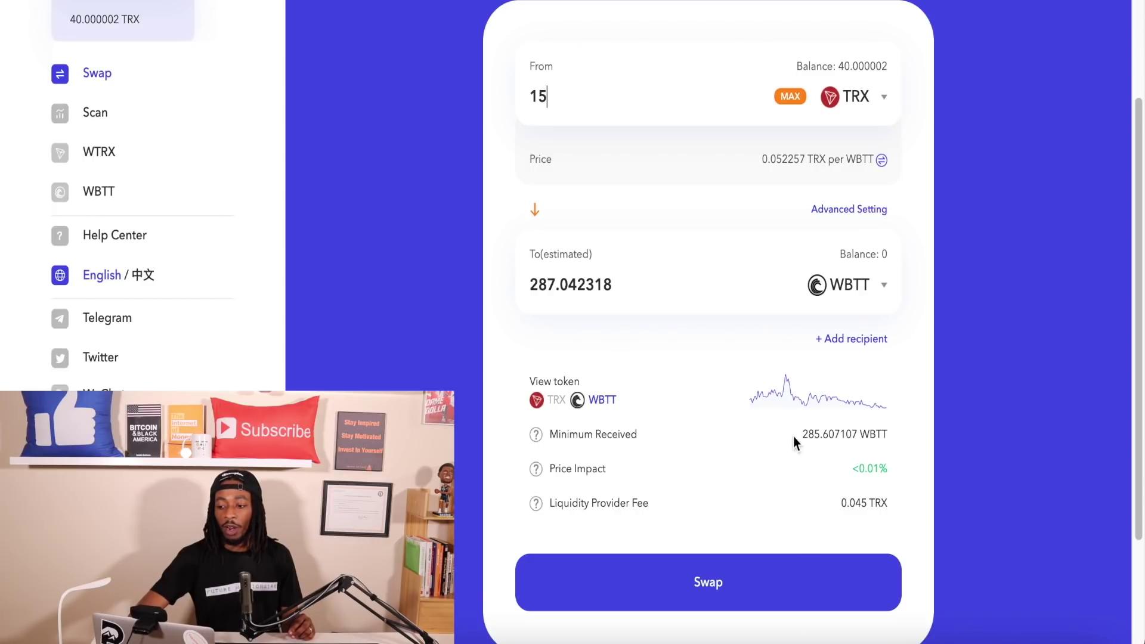
{"action": "mouse_move", "coordinate": [818, 393]}
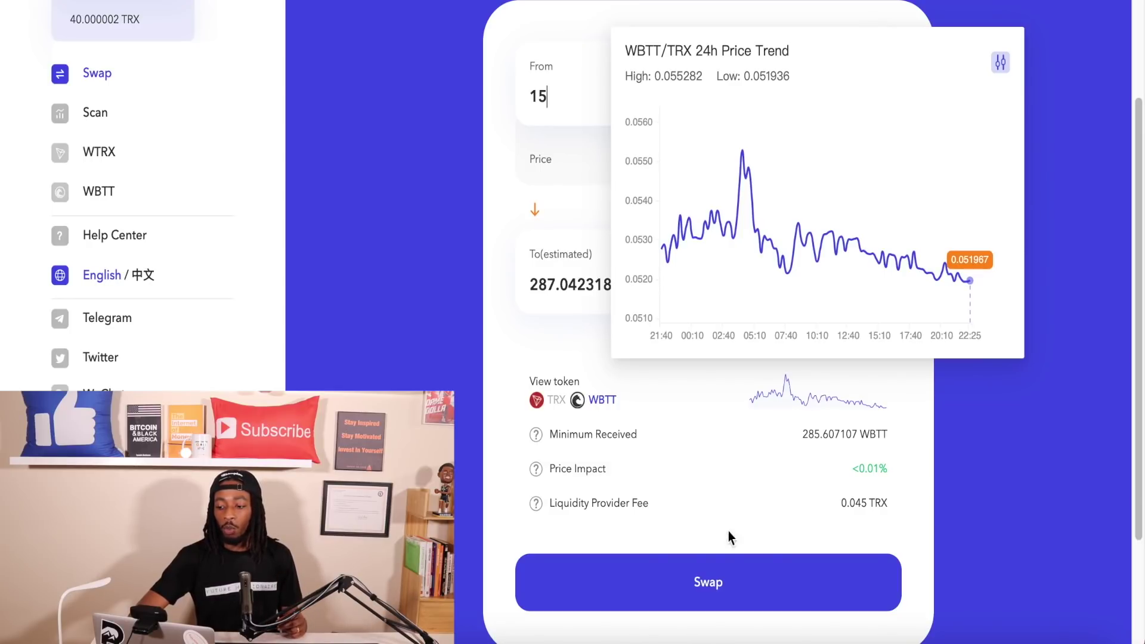
{"action": "left_click", "coordinate": [752, 585]}
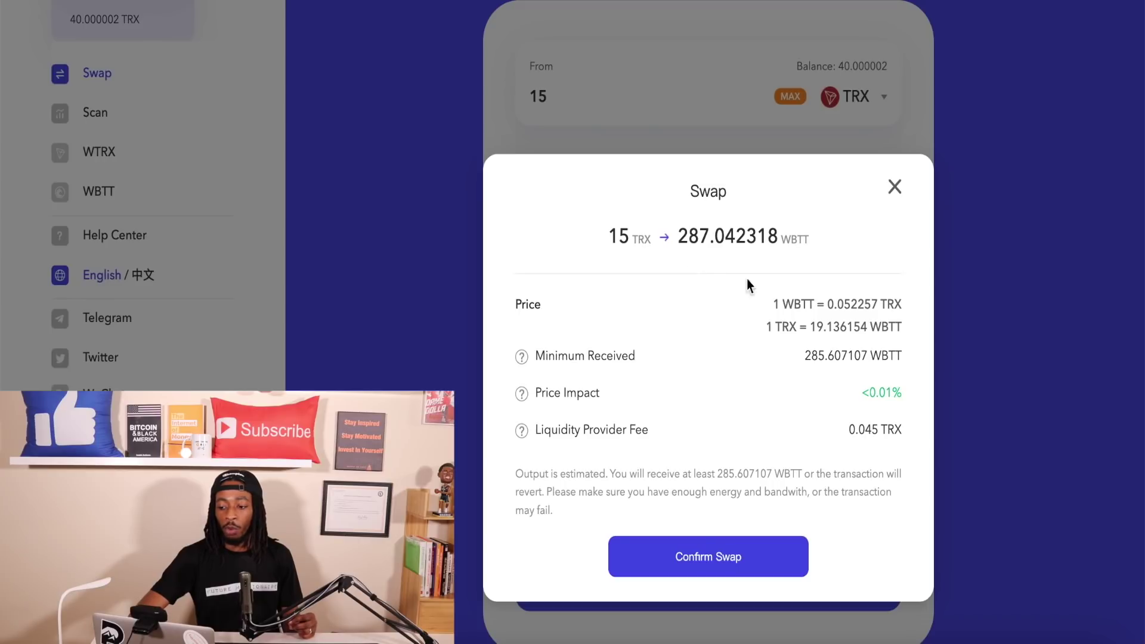
- Confirm the 15 TRX to 287.042318 WBTT swap and close the Swap completed notice
{"action": "left_click", "coordinate": [705, 550]}
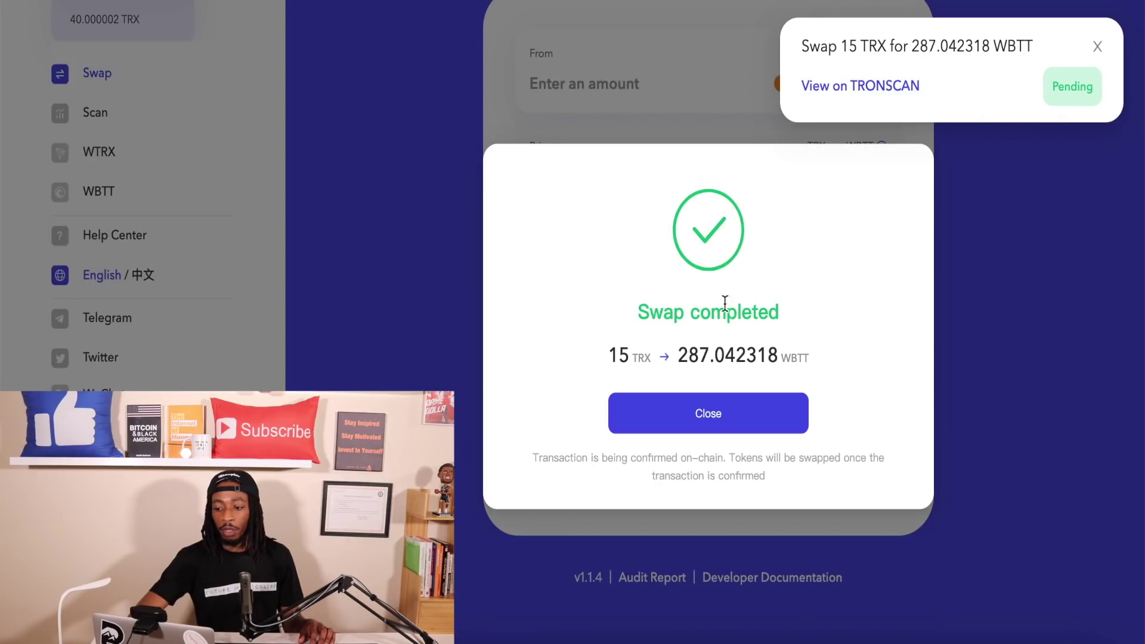
{"action": "left_click", "coordinate": [710, 412]}
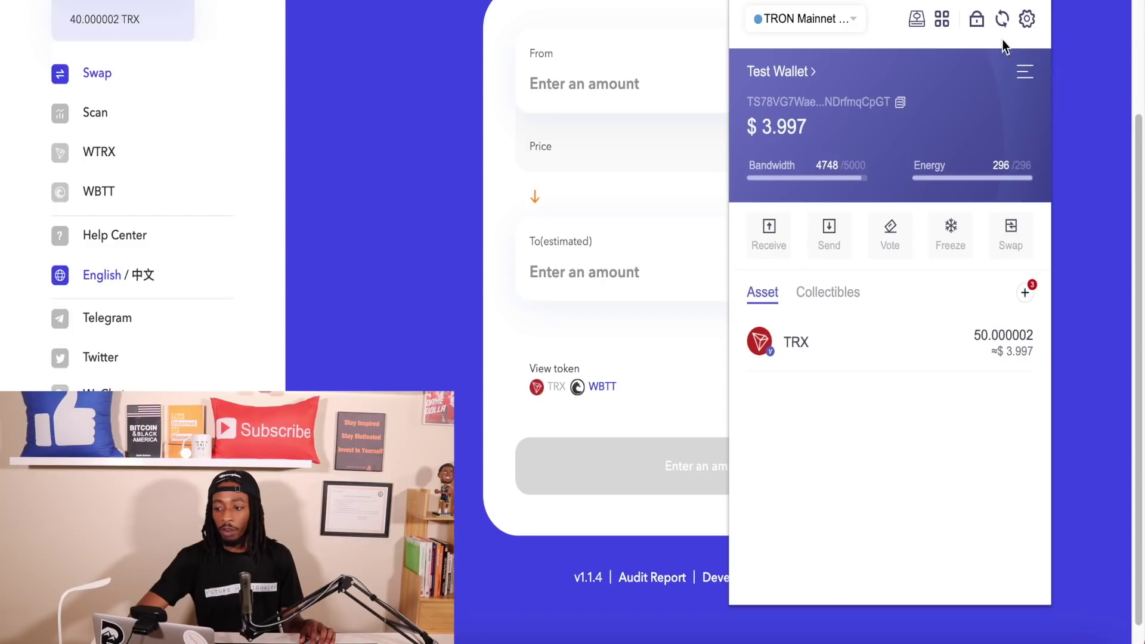
- Refresh TronLink after the swap and add WBTT and BTT to the displayed assets
{"action": "left_click", "coordinate": [1002, 18]}
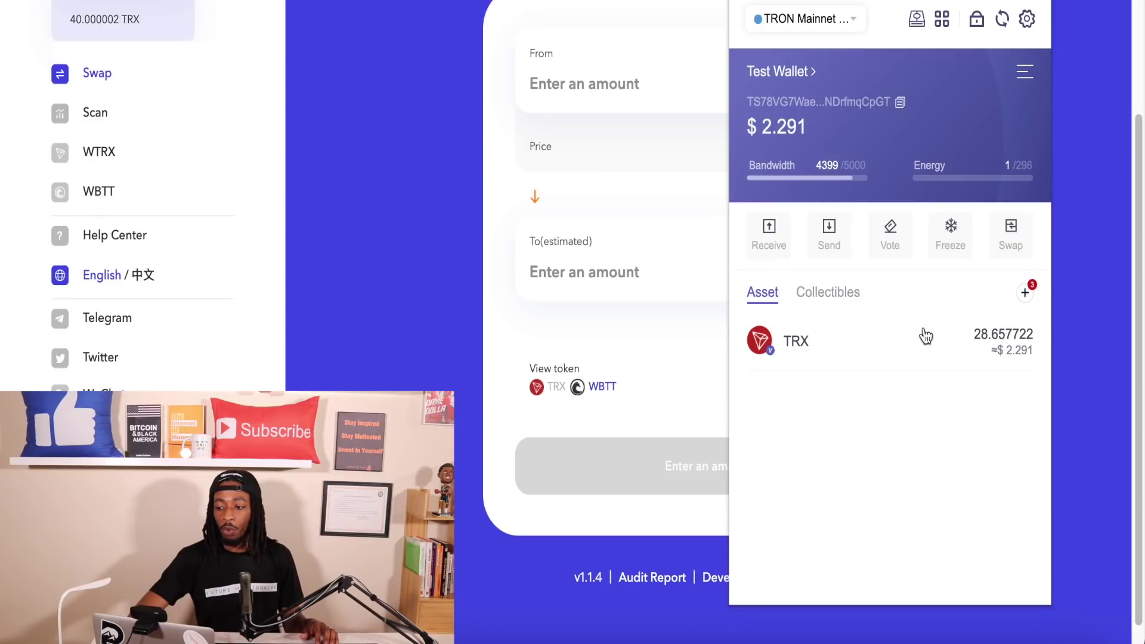
{"action": "left_click", "coordinate": [1026, 294]}
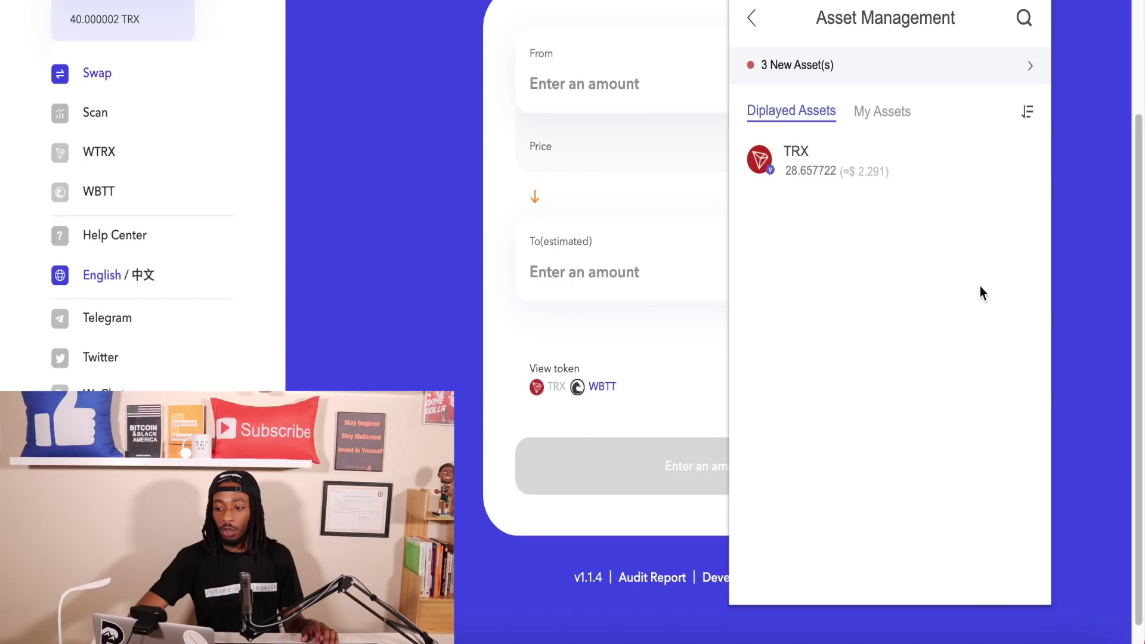
{"action": "left_click", "coordinate": [882, 115]}
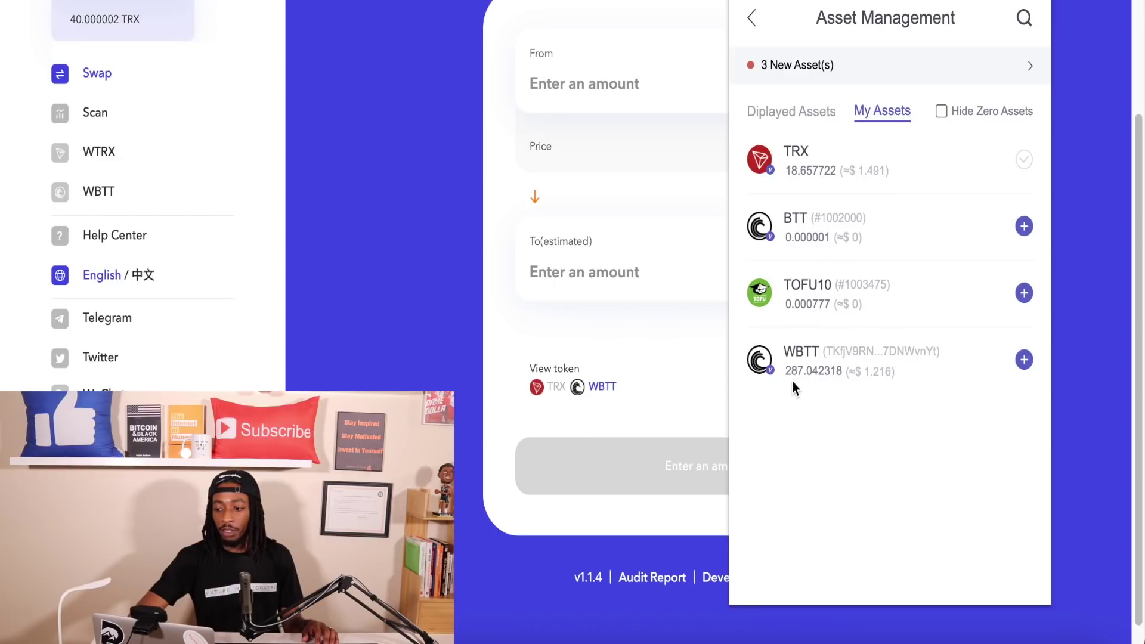
{"action": "left_click", "coordinate": [1025, 361]}
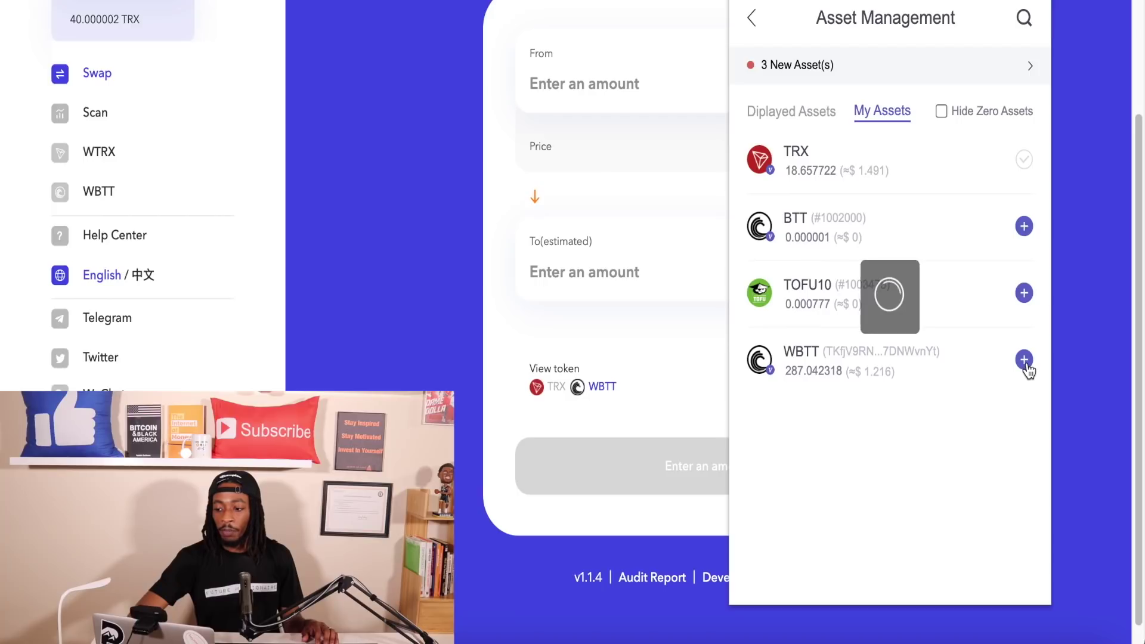
{"action": "left_click", "coordinate": [1024, 227]}
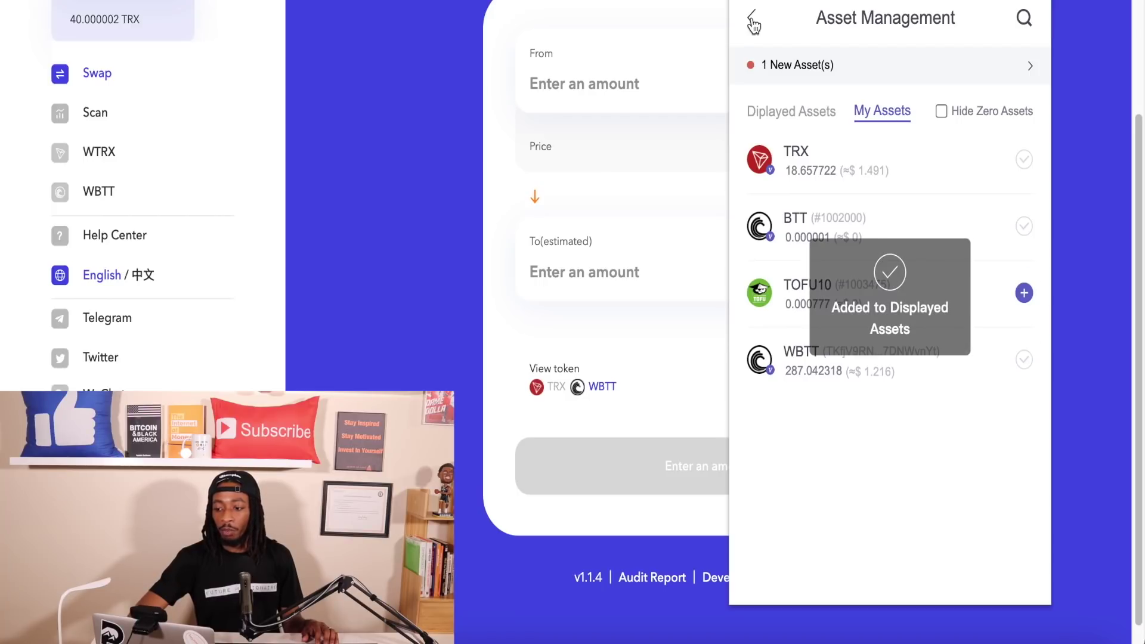
{"action": "left_click", "coordinate": [752, 18]}
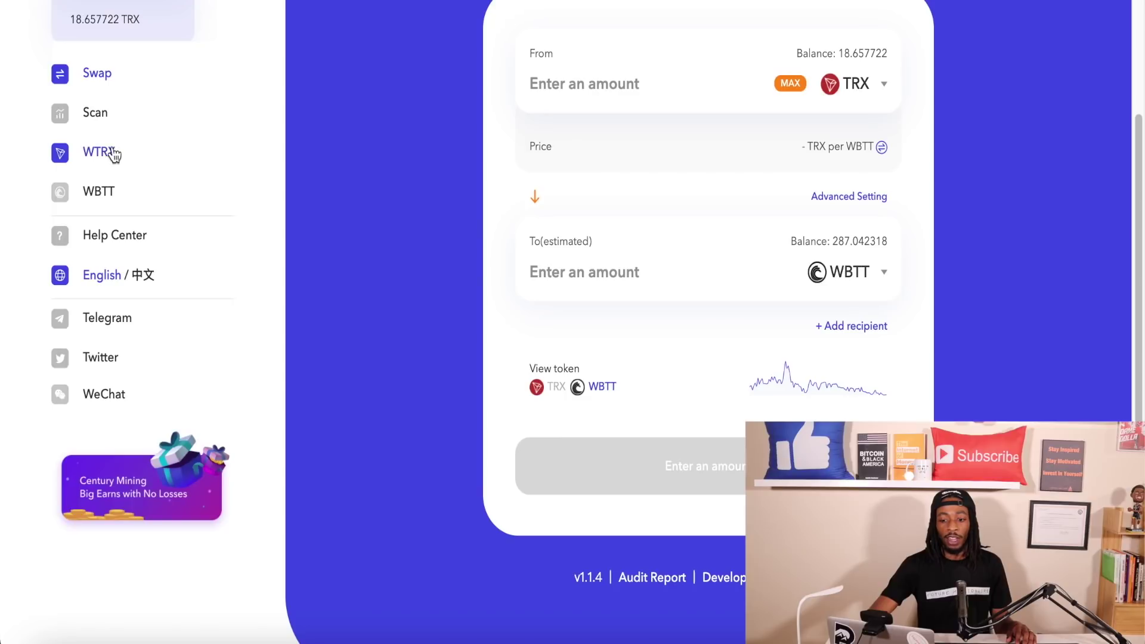
{"action": "left_click", "coordinate": [107, 192]}
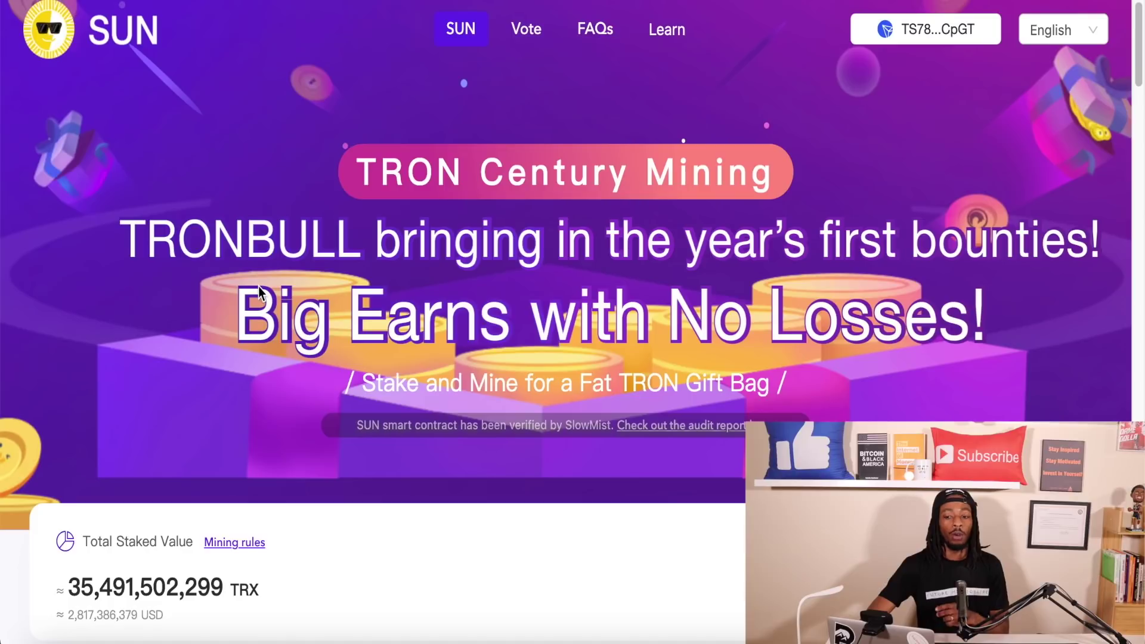
- Scroll the SUN Century Mining page down to the Liquidity Mining pools
{"action": "scroll", "coordinate": [259, 286], "scroll_direction": "down", "scroll_amount": 5}
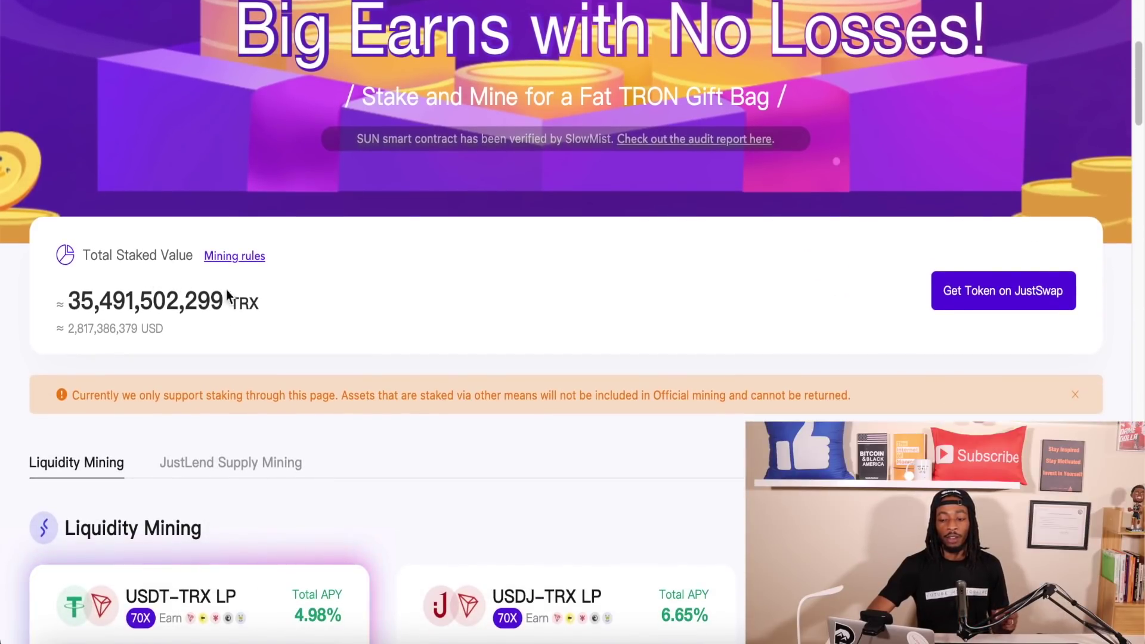
{"action": "scroll", "coordinate": [316, 340], "scroll_direction": "down", "scroll_amount": 3}
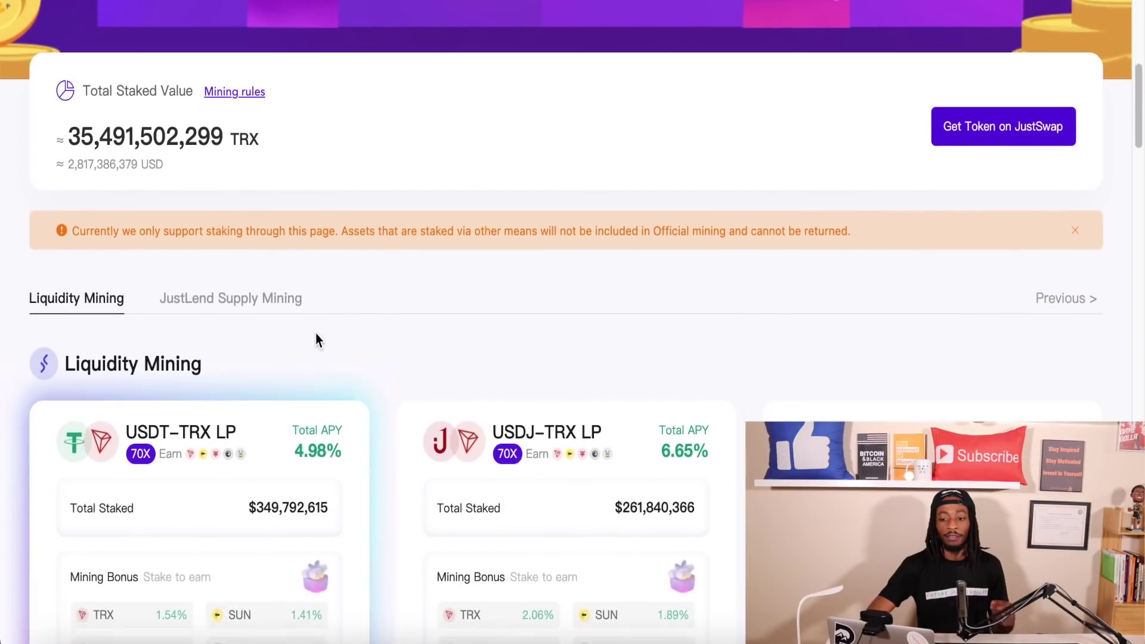
{"action": "scroll", "coordinate": [316, 340], "scroll_direction": "down", "scroll_amount": 2}
{"action": "scroll", "coordinate": [414, 231], "scroll_direction": "down", "scroll_amount": 1}
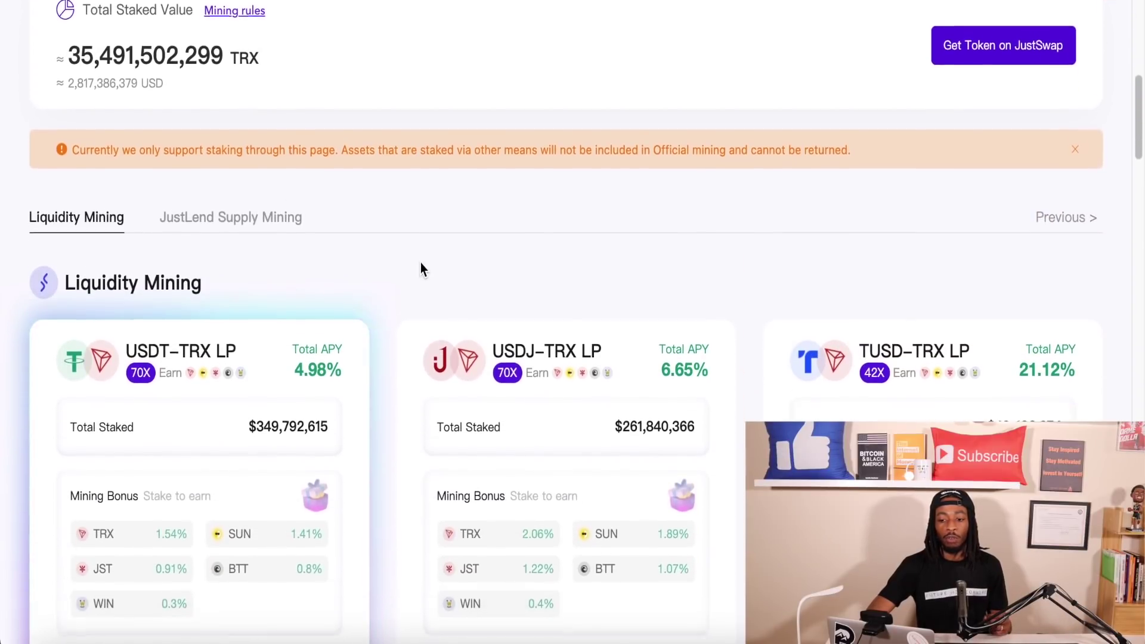
{"action": "scroll", "coordinate": [421, 263], "scroll_direction": "down", "scroll_amount": 3}
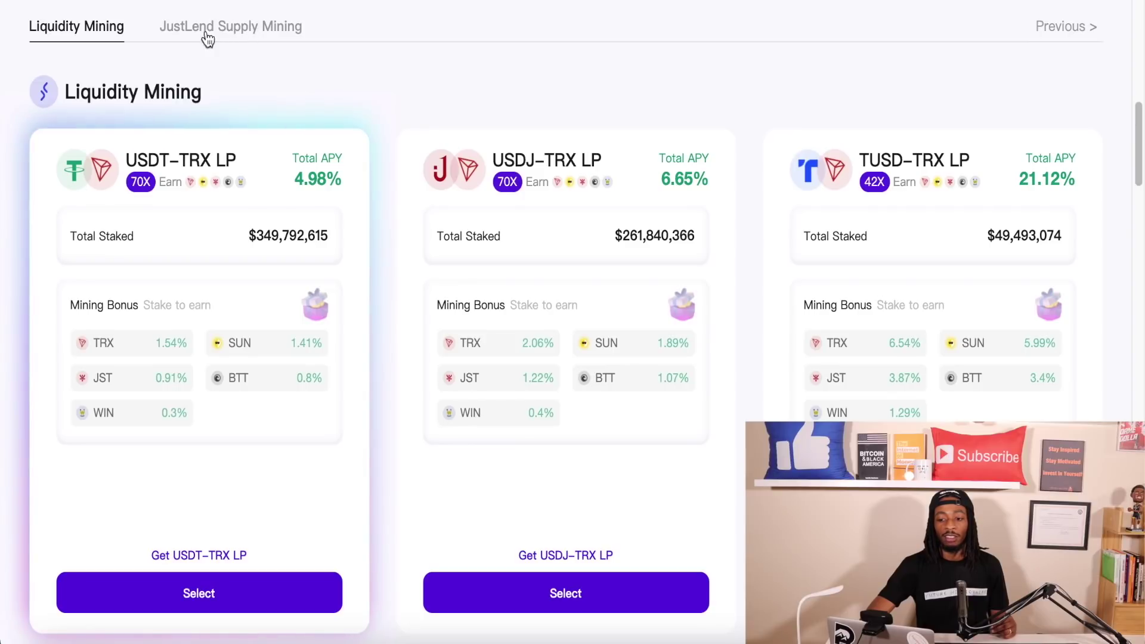
{"action": "scroll", "coordinate": [376, 72], "scroll_direction": "down", "scroll_amount": 1}
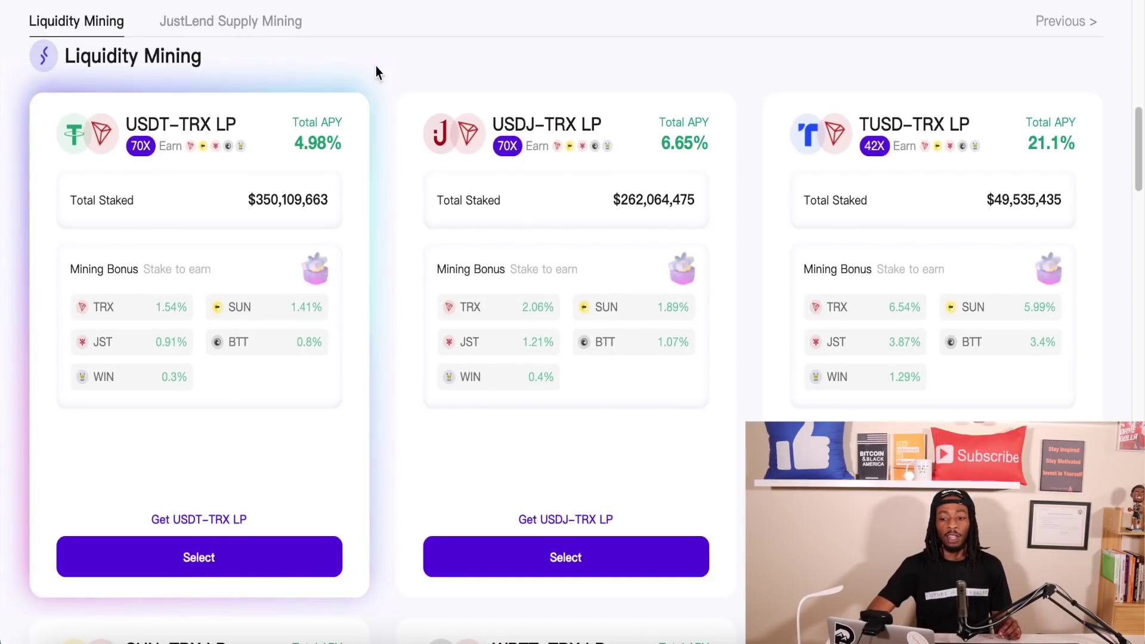
- Show JustLend Supply Mining and browse the TRX (3.98%), BTC (1.04%) and USDT (6.95%) Lend Pools
{"action": "left_click", "coordinate": [263, 24]}
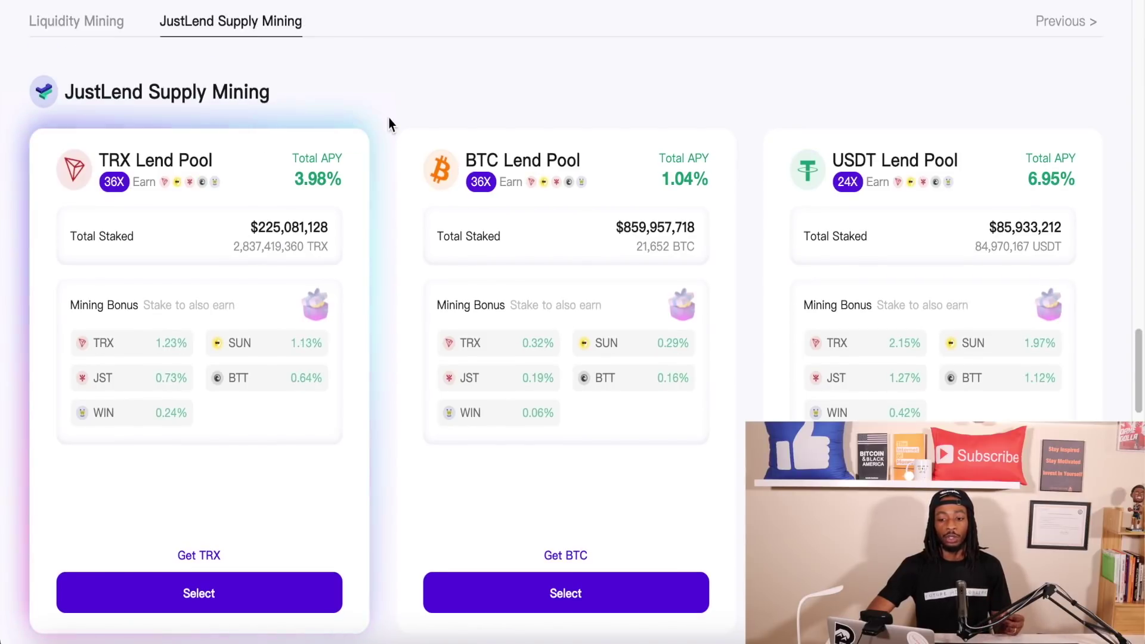
{"action": "scroll", "coordinate": [388, 118], "scroll_direction": "up", "scroll_amount": 2}
{"action": "scroll", "coordinate": [388, 117], "scroll_direction": "up", "scroll_amount": 8}
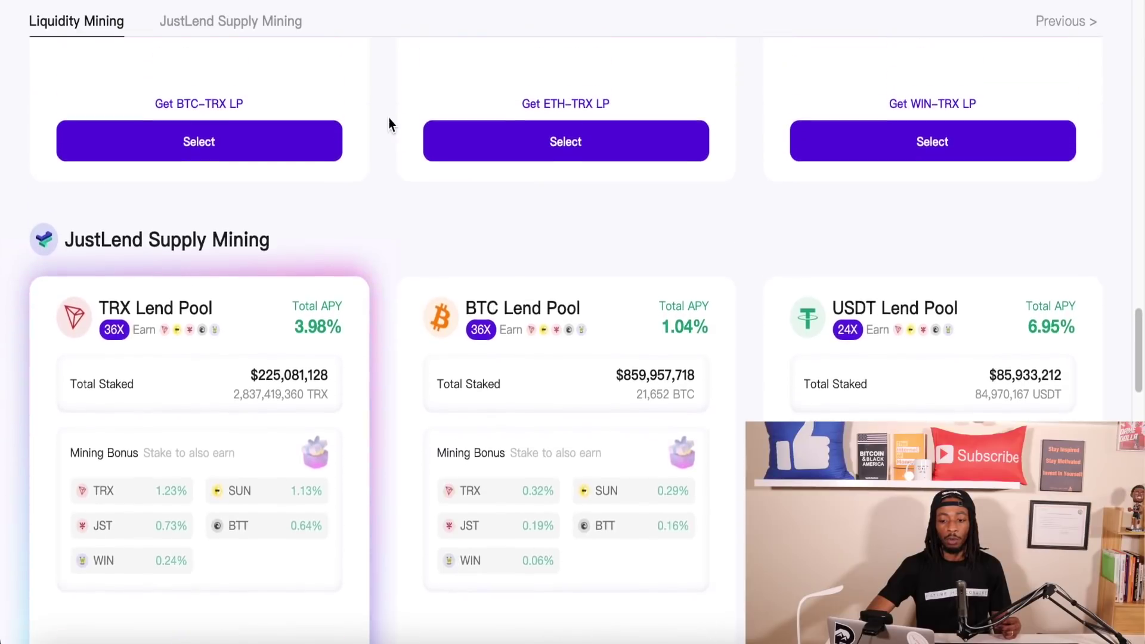
{"action": "scroll", "coordinate": [388, 118], "scroll_direction": "up", "scroll_amount": 2}
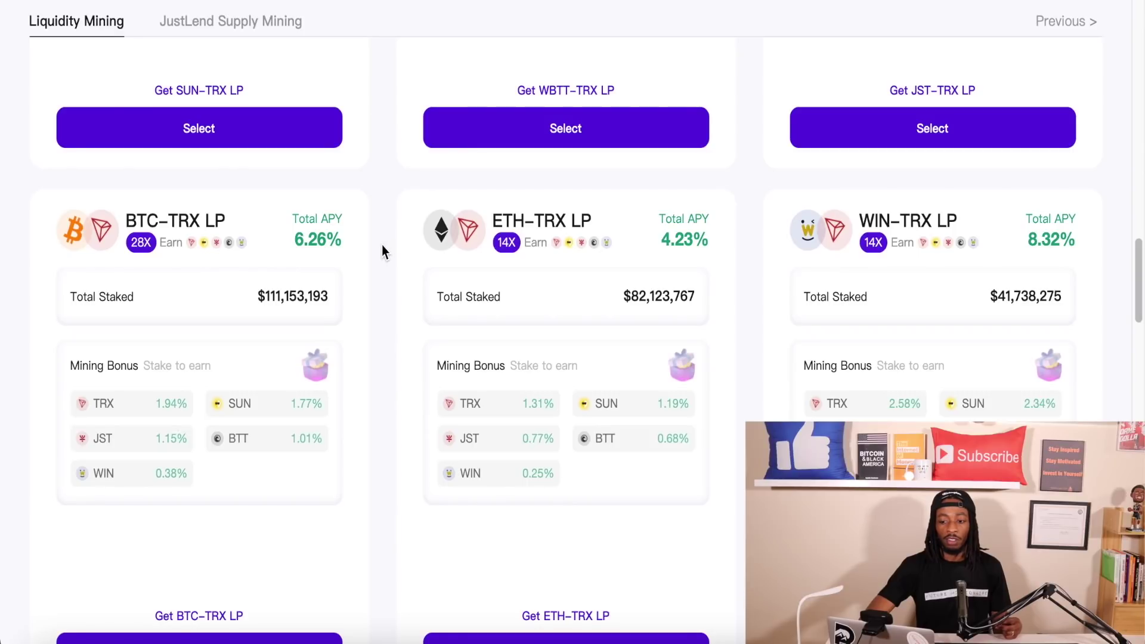
{"action": "scroll", "coordinate": [381, 244], "scroll_direction": "up", "scroll_amount": 15}
{"action": "scroll", "coordinate": [383, 247], "scroll_direction": "up", "scroll_amount": 10}
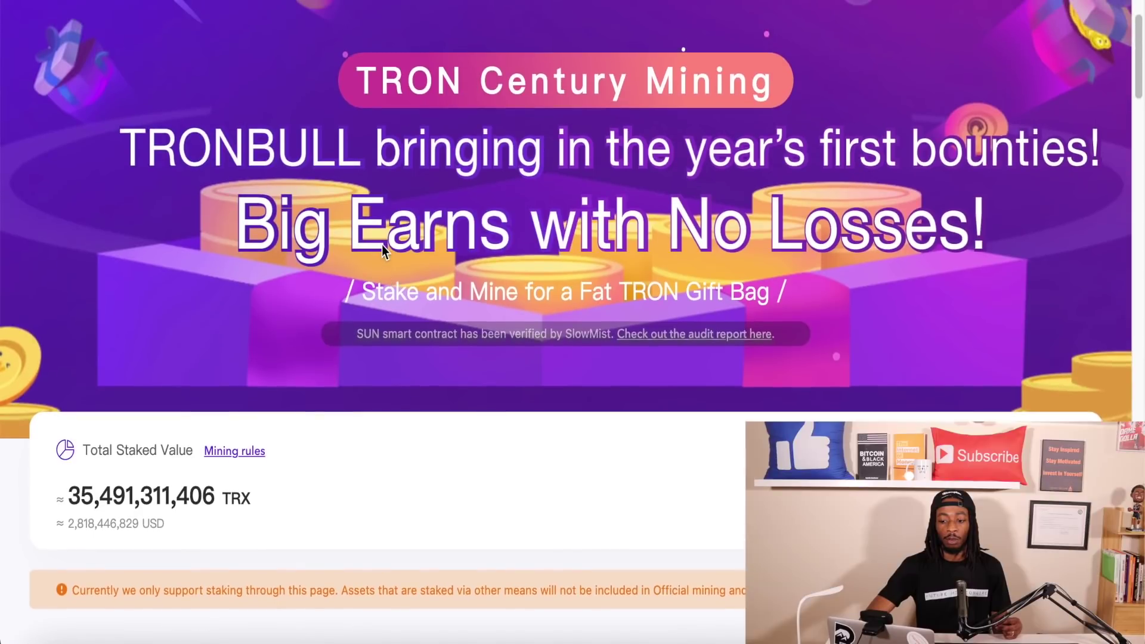
{"action": "scroll", "coordinate": [382, 244], "scroll_direction": "down", "scroll_amount": 7}
{"action": "scroll", "coordinate": [383, 246], "scroll_direction": "down", "scroll_amount": 20}
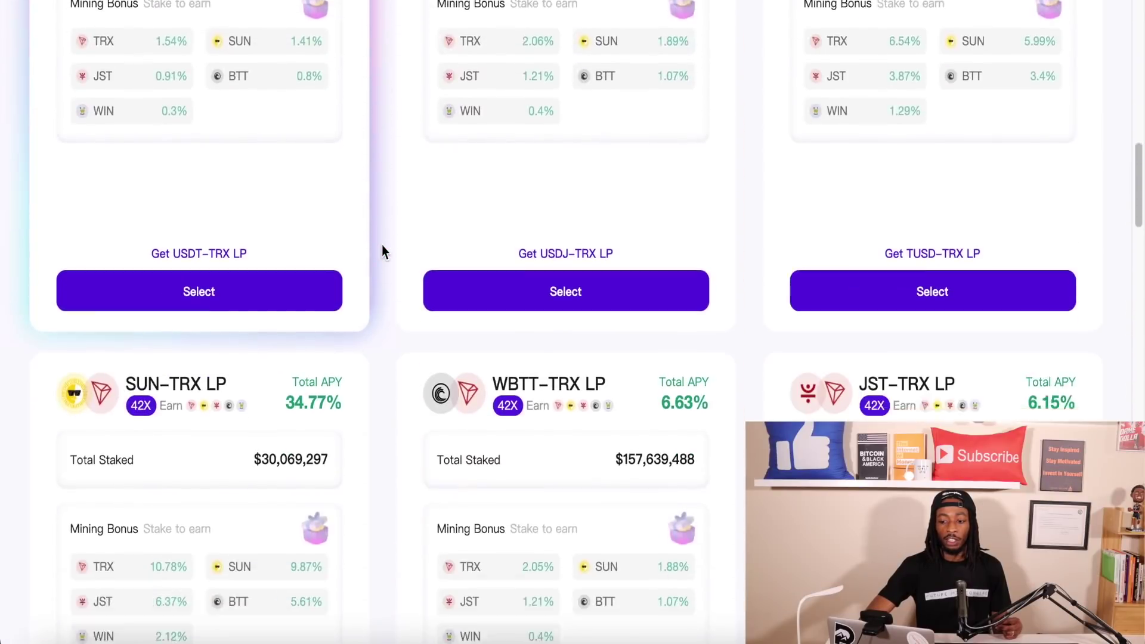
{"action": "scroll", "coordinate": [381, 244], "scroll_direction": "down", "scroll_amount": 1}
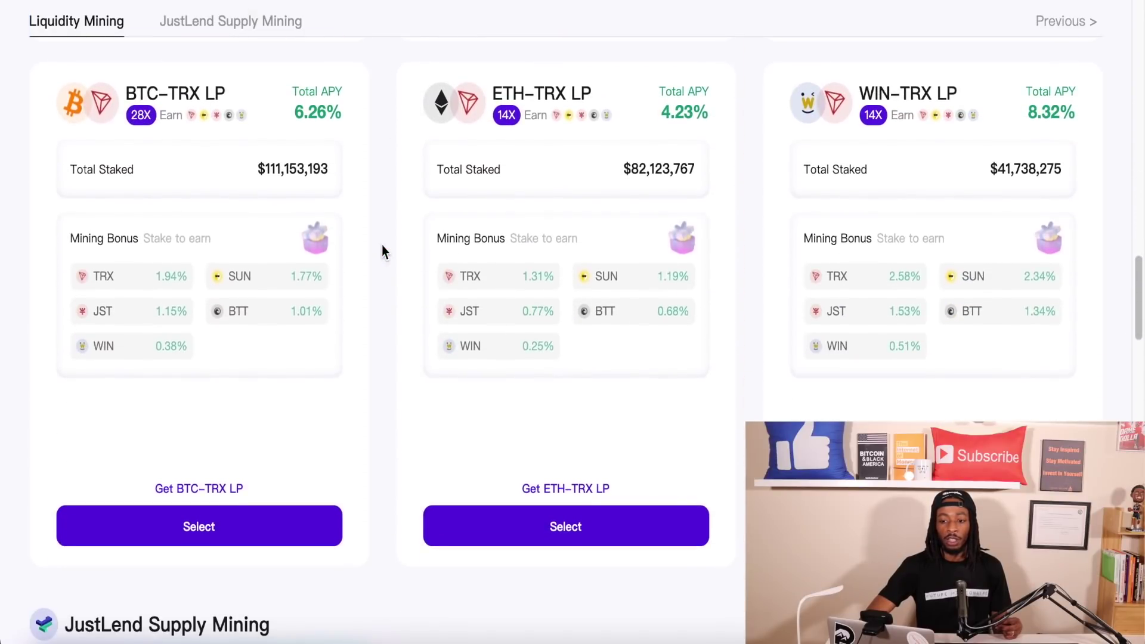
{"action": "scroll", "coordinate": [368, 374], "scroll_direction": "down", "scroll_amount": 7}
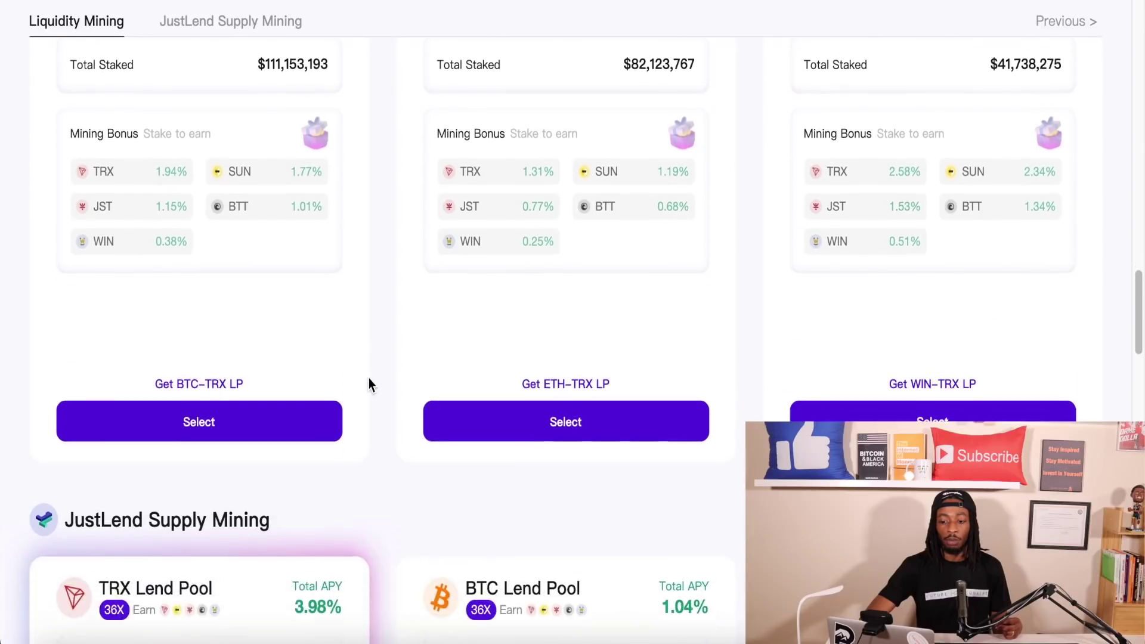
{"action": "scroll", "coordinate": [368, 378], "scroll_direction": "down", "scroll_amount": 1}
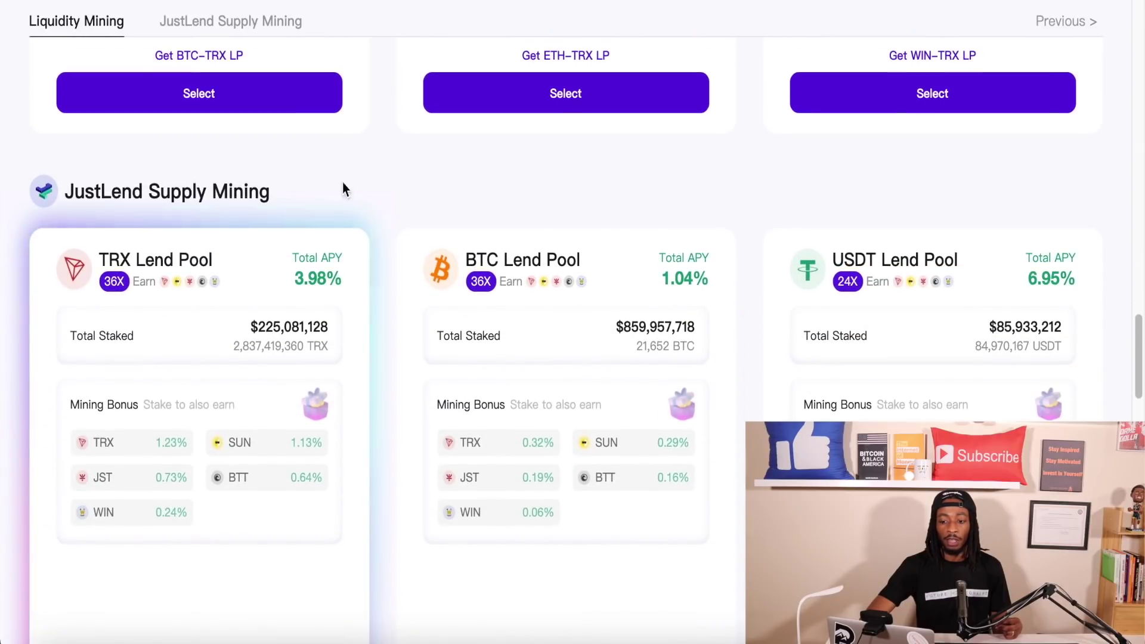
{"action": "scroll", "coordinate": [390, 239], "scroll_direction": "down", "scroll_amount": 2}
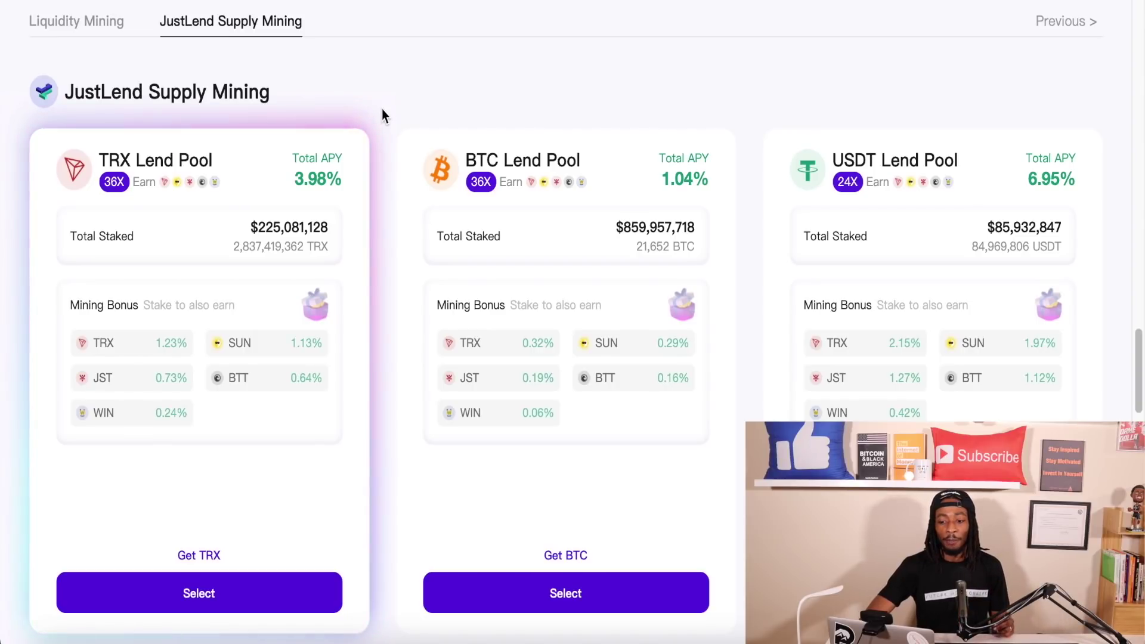
{"action": "scroll", "coordinate": [383, 170], "scroll_direction": "down", "scroll_amount": 2}
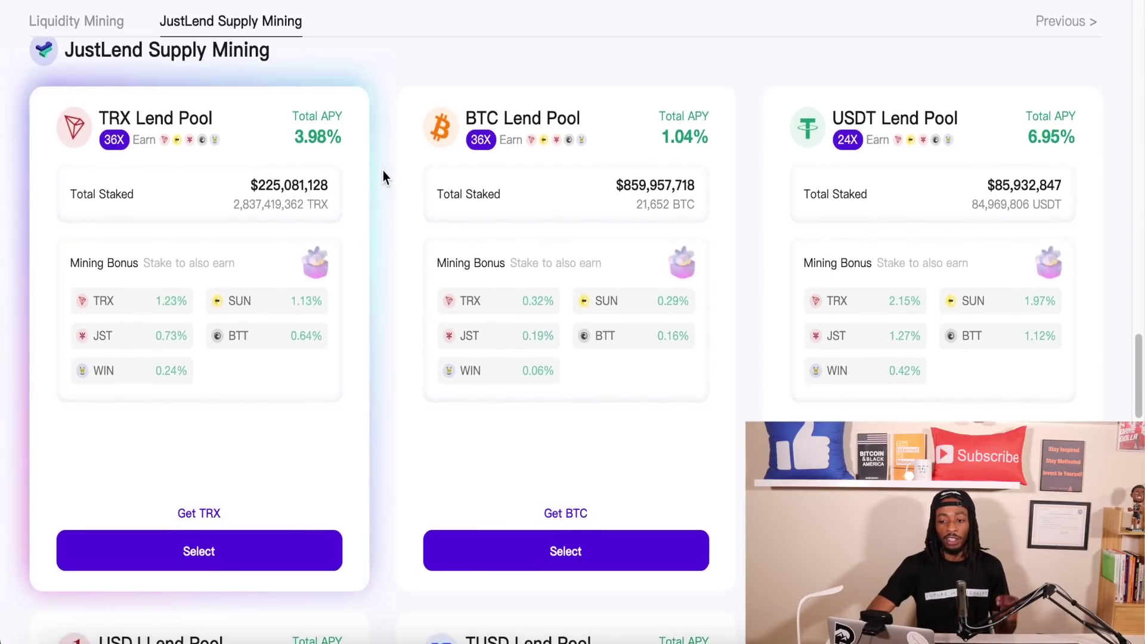
{"action": "scroll", "coordinate": [382, 170], "scroll_direction": "up", "scroll_amount": 1}
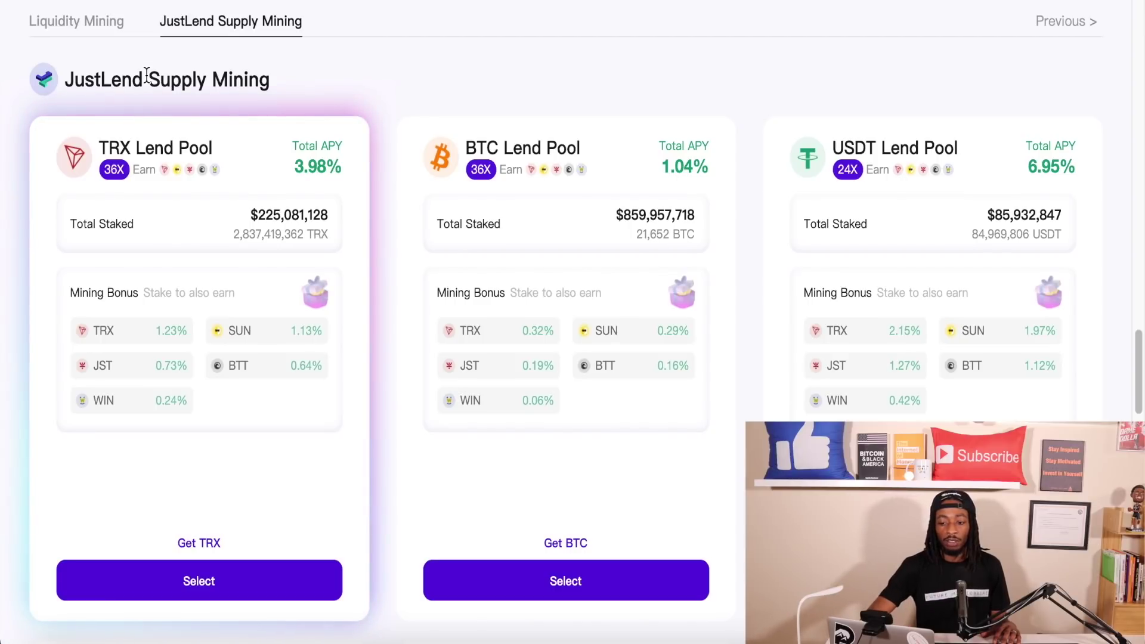
{"action": "scroll", "coordinate": [380, 74], "scroll_direction": "down", "scroll_amount": 1}
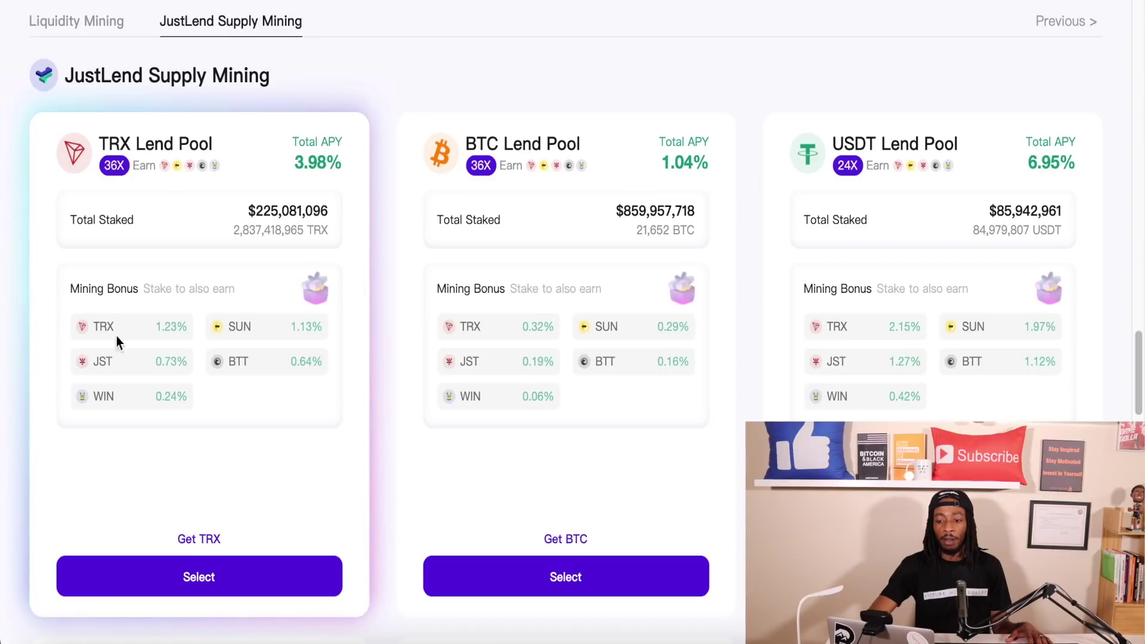
{"action": "mouse_move", "coordinate": [322, 169]}
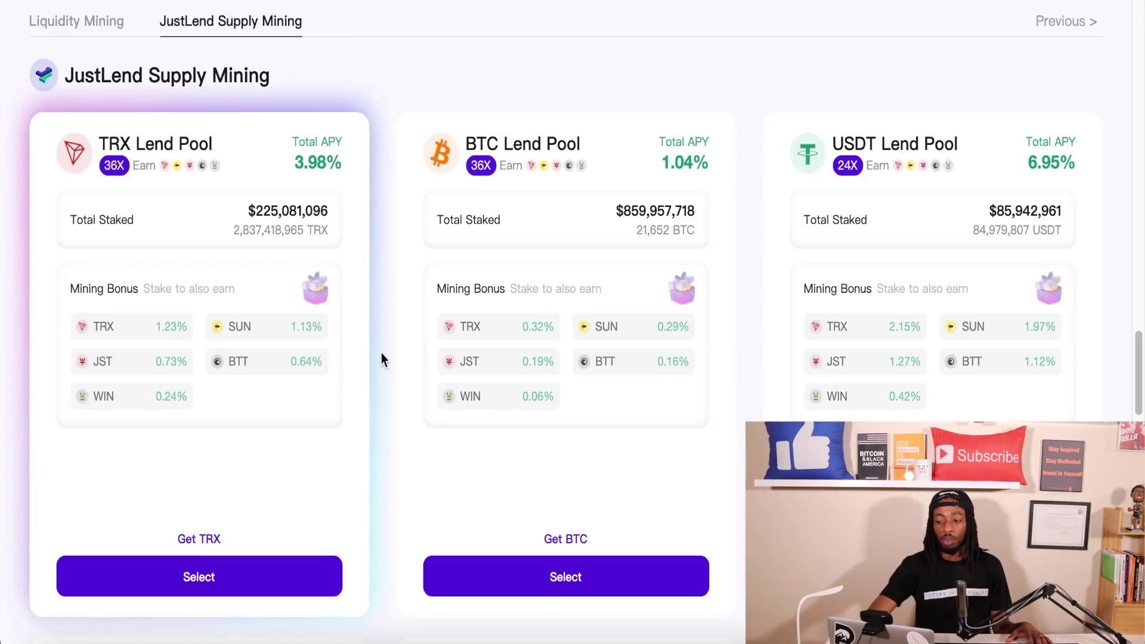
{"action": "scroll", "coordinate": [387, 360], "scroll_direction": "down", "scroll_amount": 1}
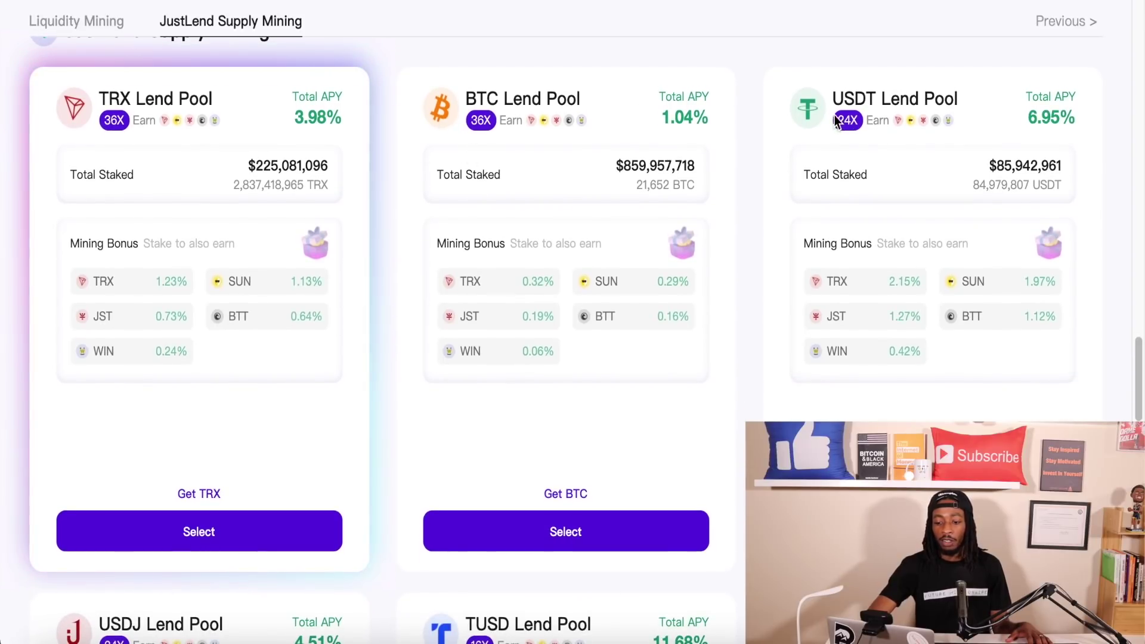
{"action": "scroll", "coordinate": [818, 118], "scroll_direction": "down", "scroll_amount": 6}
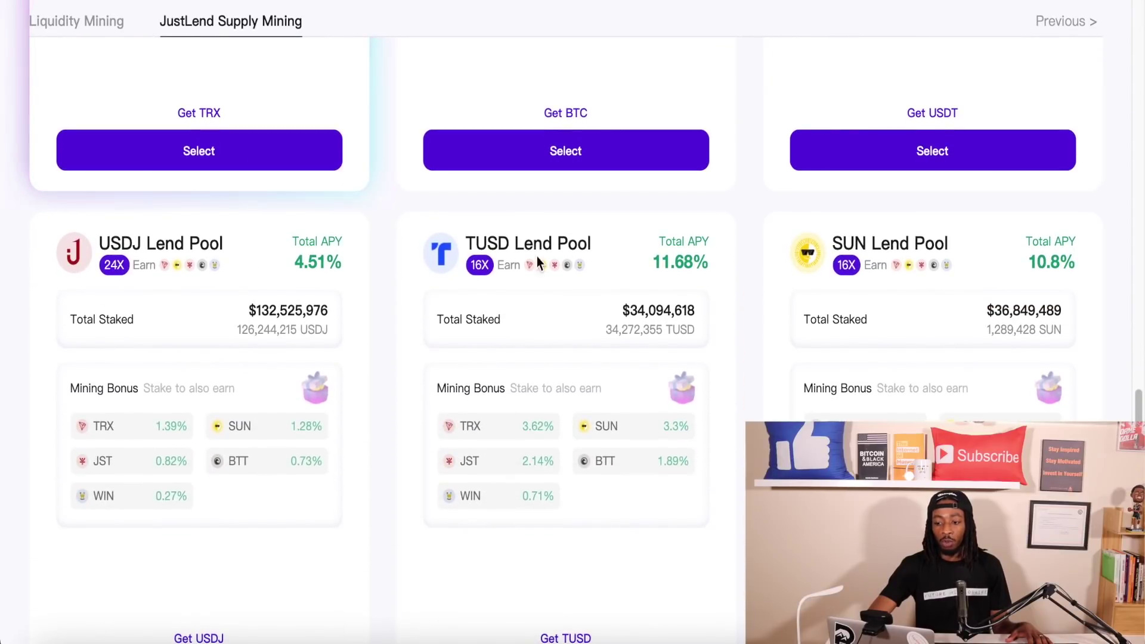
{"action": "scroll", "coordinate": [656, 291], "scroll_direction": "down", "scroll_amount": 2}
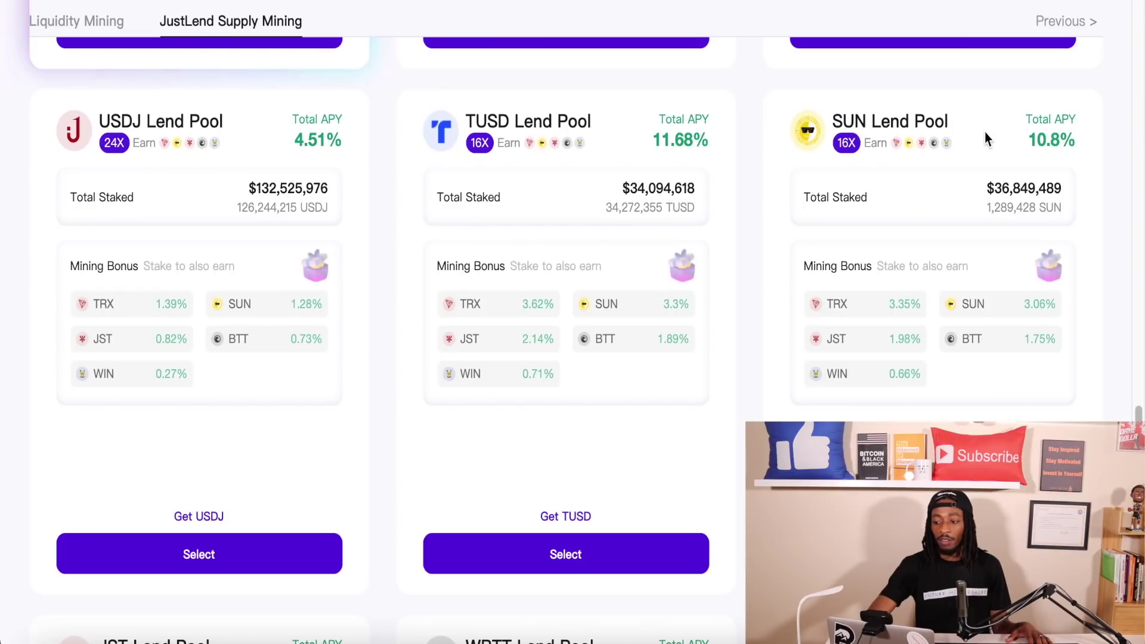
{"action": "scroll", "coordinate": [763, 251], "scroll_direction": "down", "scroll_amount": 8}
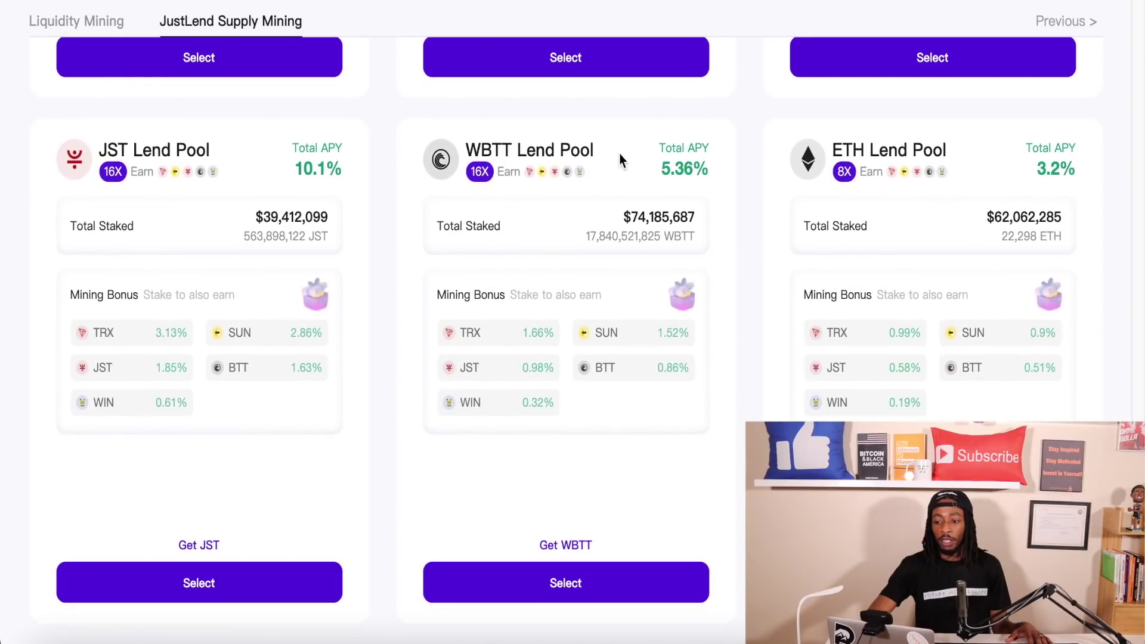
{"action": "mouse_move", "coordinate": [627, 165]}
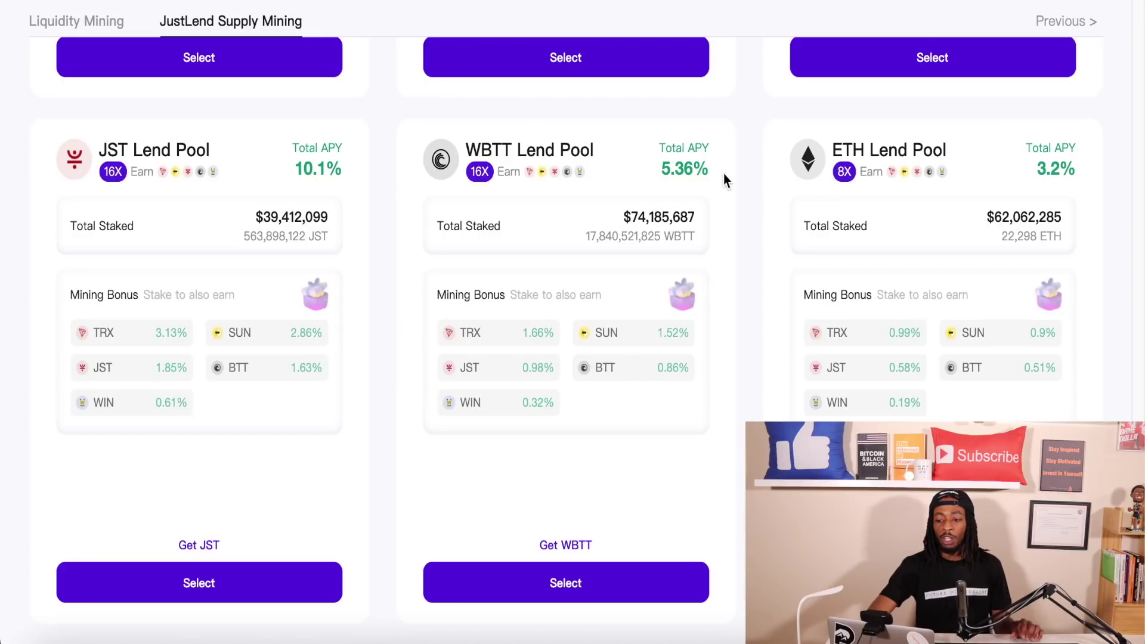
{"action": "scroll", "coordinate": [724, 173], "scroll_direction": "down", "scroll_amount": 2}
{"action": "scroll", "coordinate": [724, 173], "scroll_direction": "down", "scroll_amount": 10}
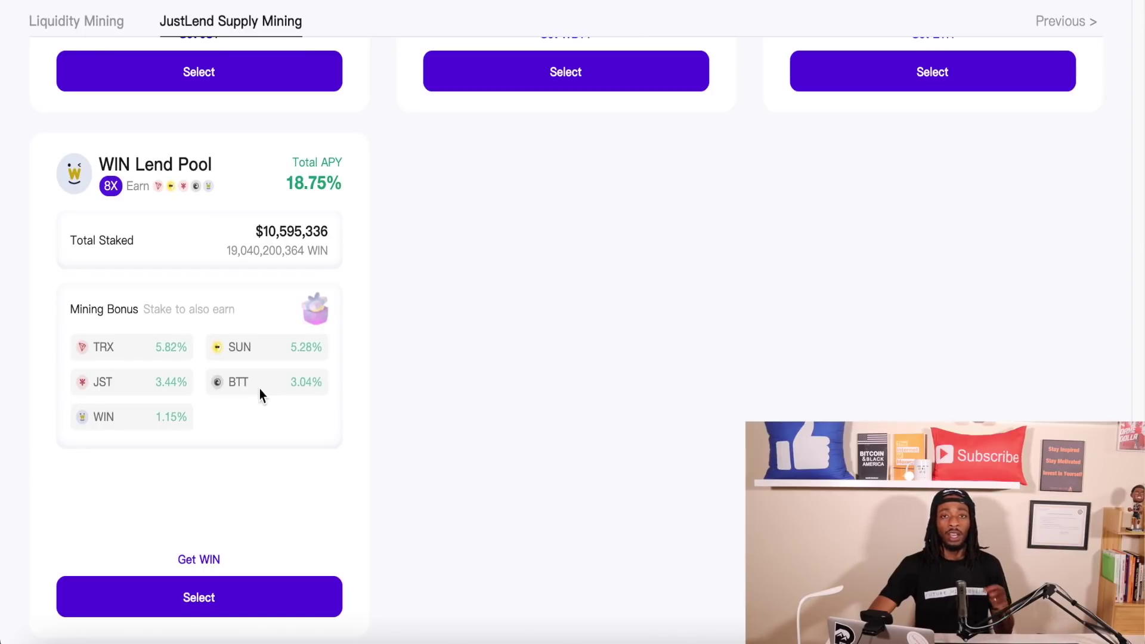
- Scroll through the JustLend Supply Mining pools to compare USDJ, TUSD and SUN Lend Pool APYs
{"action": "scroll", "coordinate": [395, 356], "scroll_direction": "up", "scroll_amount": 8}
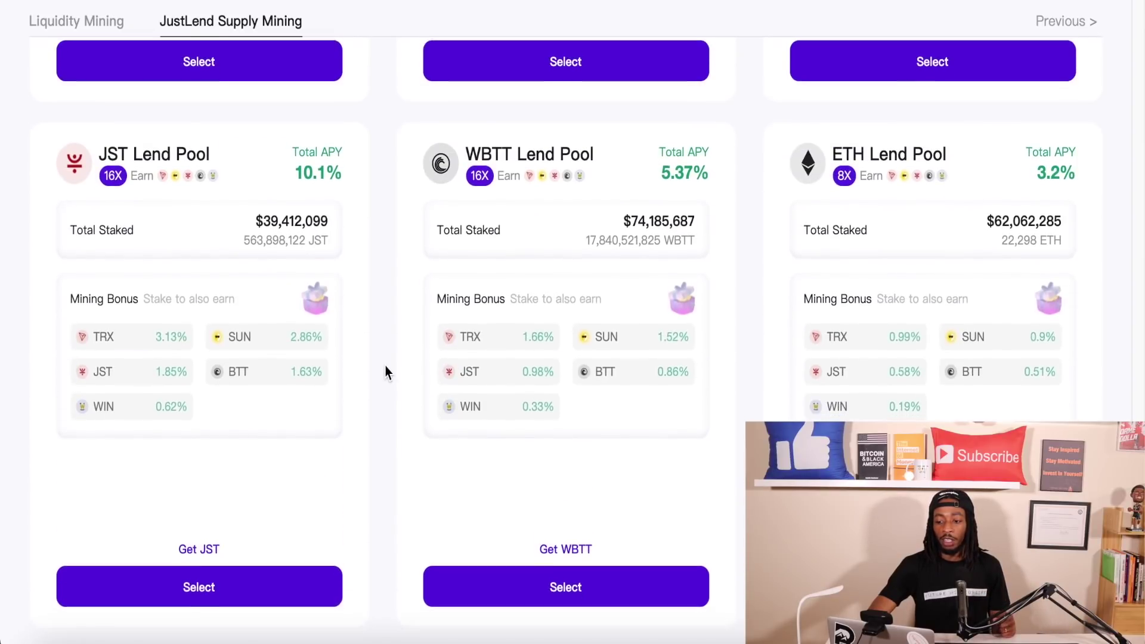
{"action": "scroll", "coordinate": [386, 372], "scroll_direction": "down", "scroll_amount": 1}
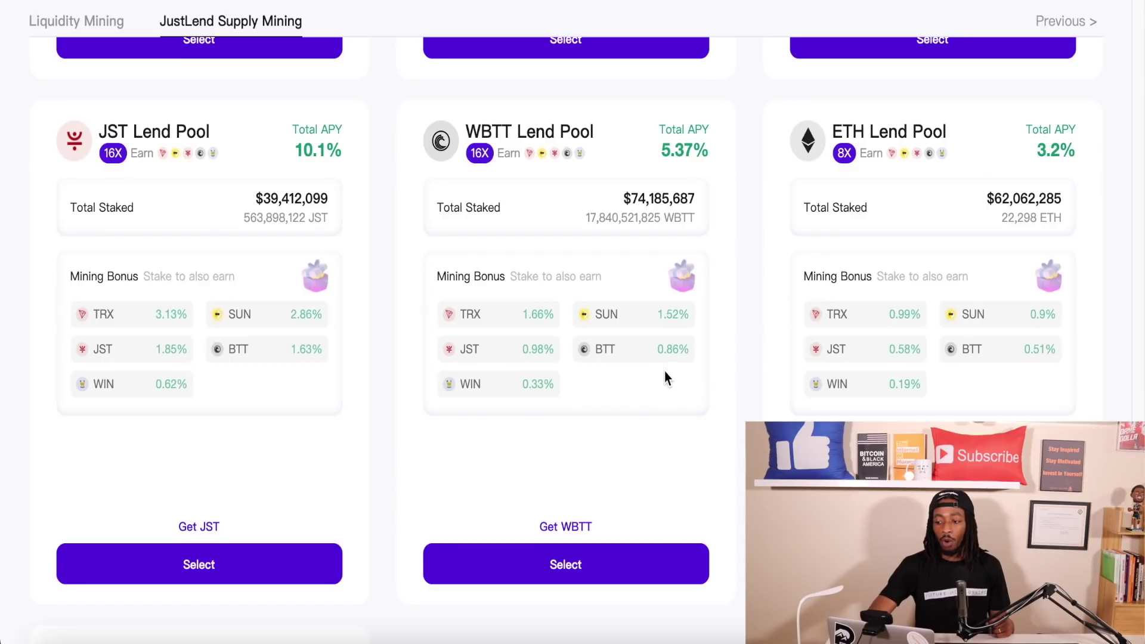
{"action": "scroll", "coordinate": [666, 378], "scroll_direction": "down", "scroll_amount": 9}
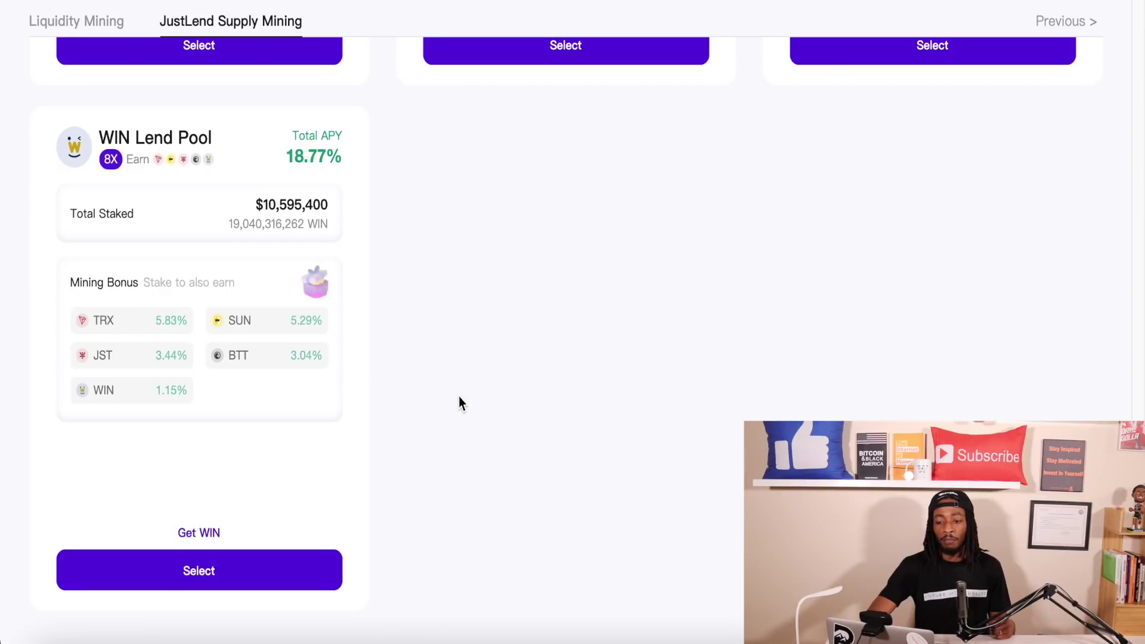
{"action": "scroll", "coordinate": [460, 397], "scroll_direction": "up", "scroll_amount": 1}
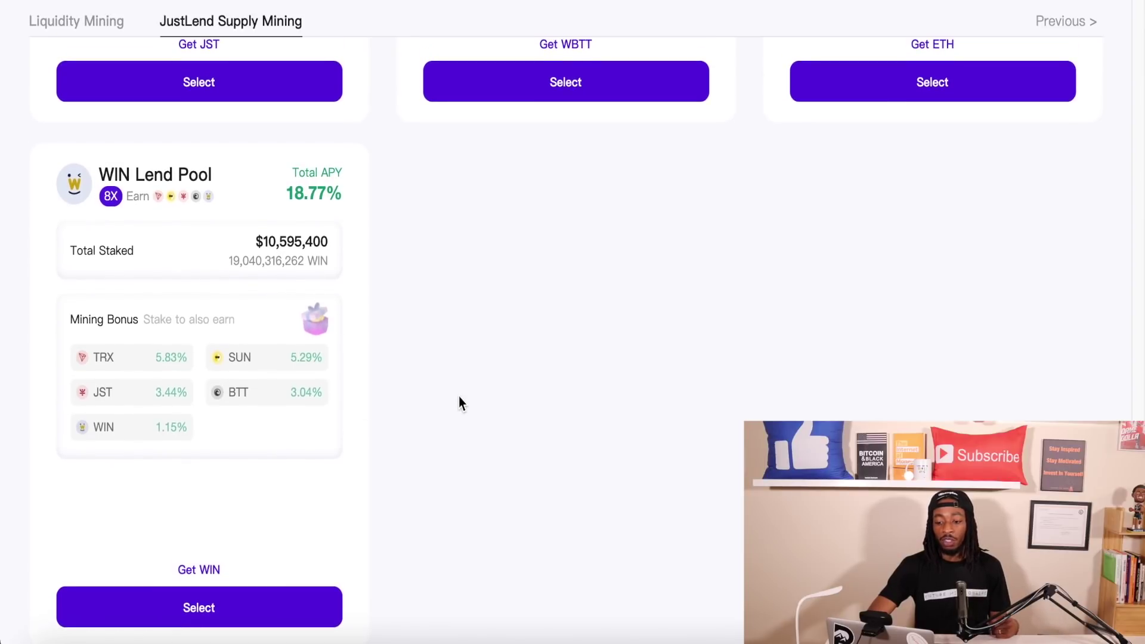
{"action": "scroll", "coordinate": [574, 430], "scroll_direction": "up", "scroll_amount": 6}
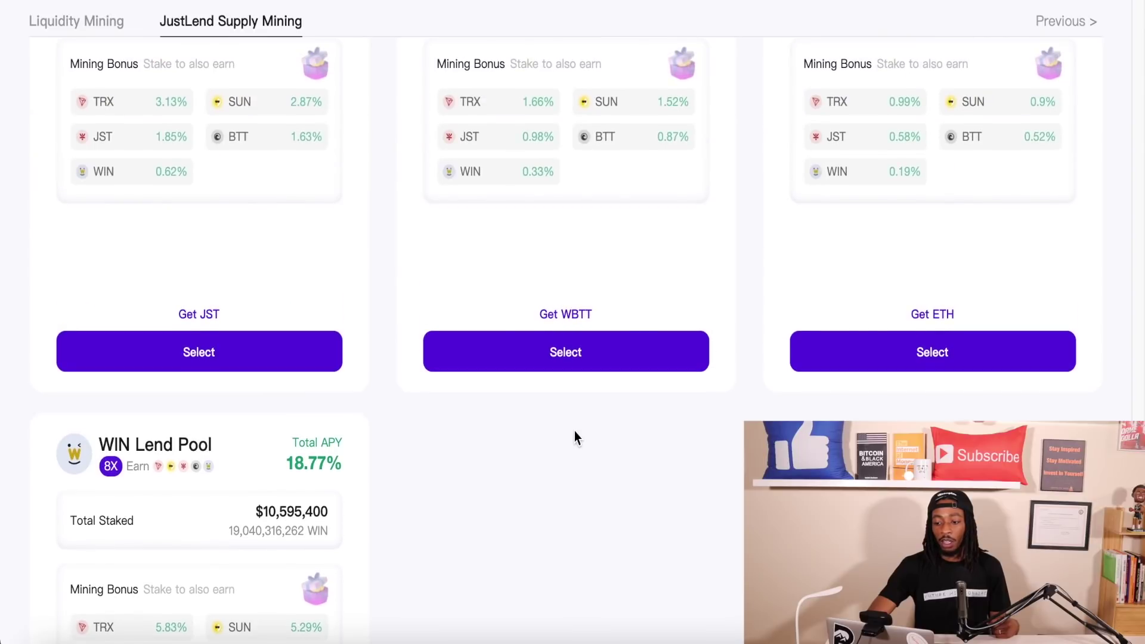
{"action": "scroll", "coordinate": [739, 362], "scroll_direction": "up", "scroll_amount": 3}
{"action": "scroll", "coordinate": [746, 351], "scroll_direction": "down", "scroll_amount": 1}
{"action": "scroll", "coordinate": [747, 354], "scroll_direction": "down", "scroll_amount": 8}
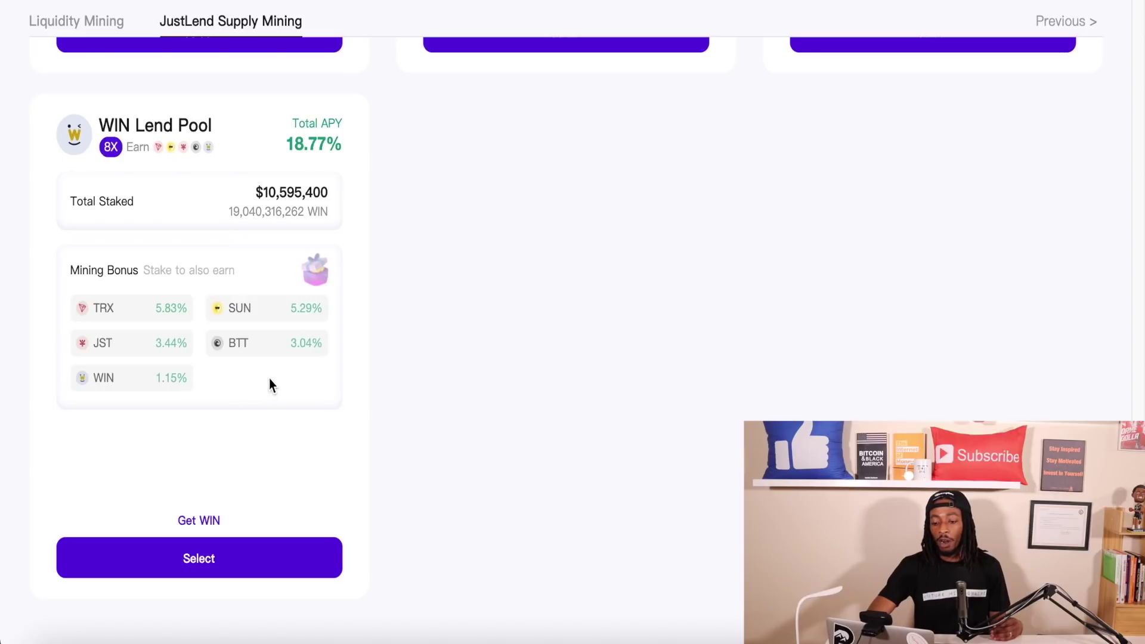
{"action": "scroll", "coordinate": [495, 380], "scroll_direction": "up", "scroll_amount": 2}
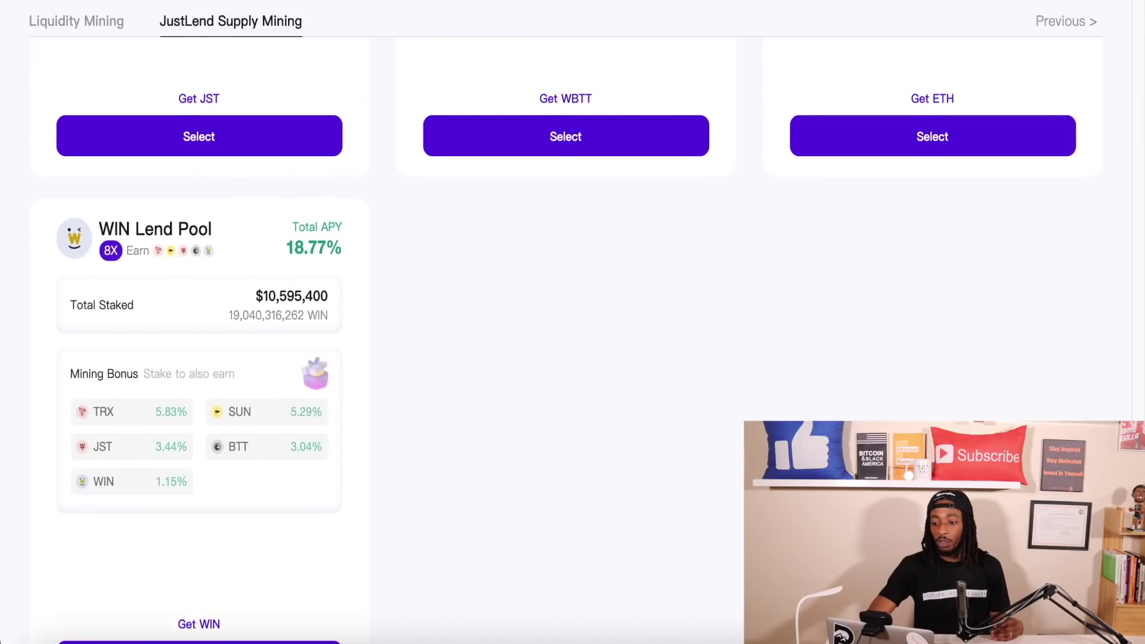
{"action": "scroll", "coordinate": [567, 340], "scroll_direction": "up", "scroll_amount": 10}
{"action": "scroll", "coordinate": [566, 344], "scroll_direction": "down", "scroll_amount": 2}
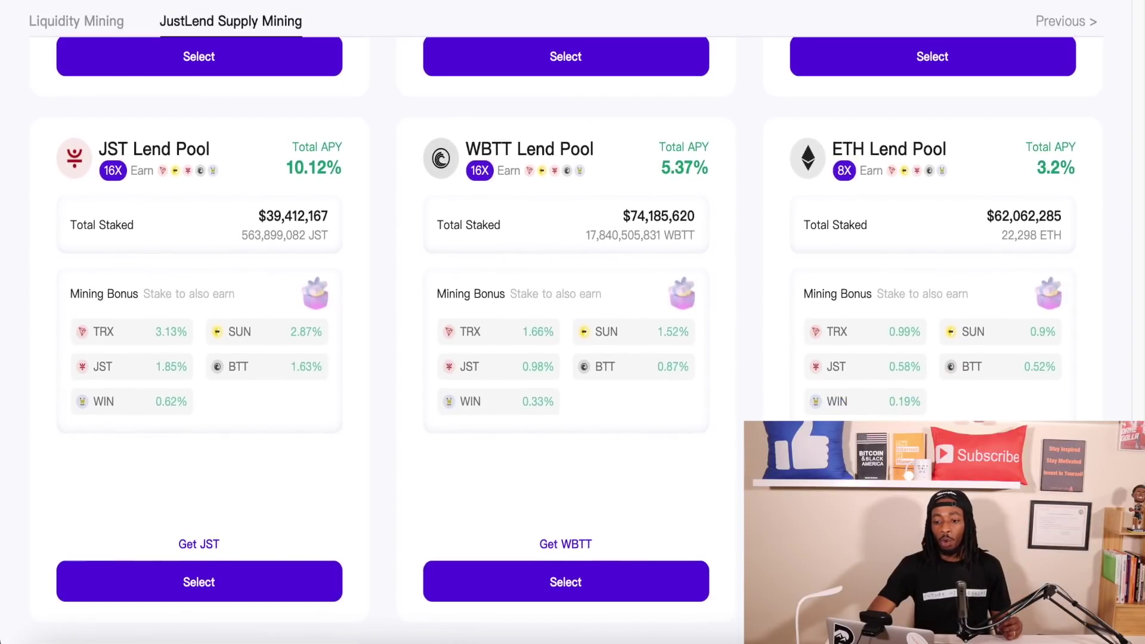
{"action": "scroll", "coordinate": [566, 334], "scroll_direction": "up", "scroll_amount": 5}
{"action": "scroll", "coordinate": [567, 334], "scroll_direction": "up", "scroll_amount": 8}
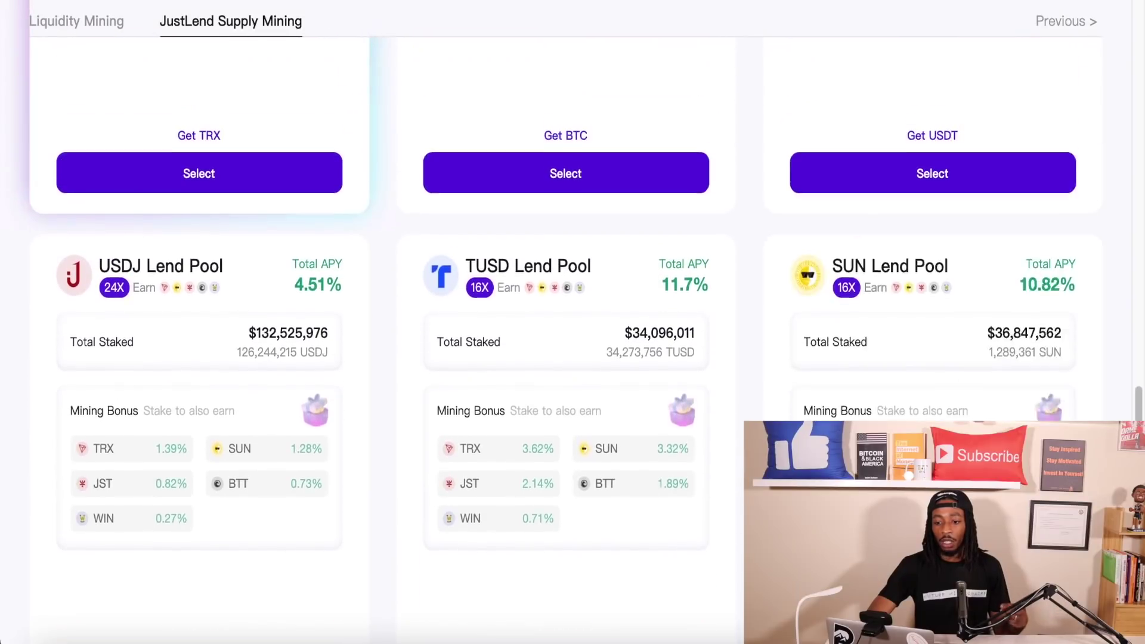
{"action": "scroll", "coordinate": [749, 383], "scroll_direction": "up", "scroll_amount": 8}
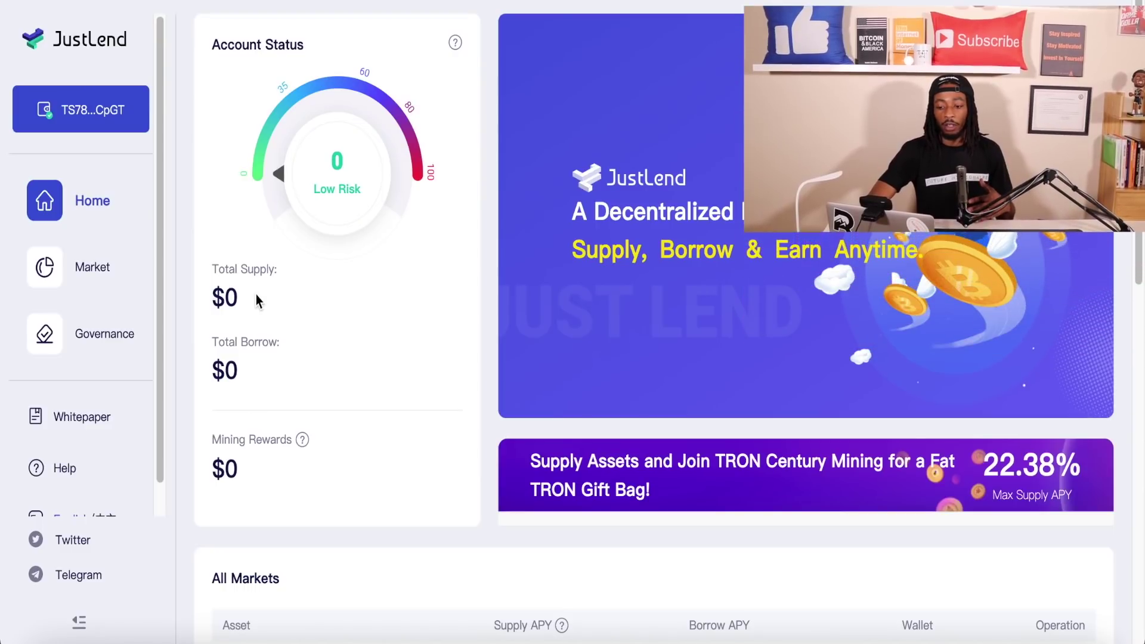
- Scroll JustLend's All Markets table to the WBTT row (287.042318 WBTT held) and open its supply dialog
{"action": "scroll", "coordinate": [439, 442], "scroll_direction": "down", "scroll_amount": 5}
{"action": "scroll", "coordinate": [440, 441], "scroll_direction": "down", "scroll_amount": 5}
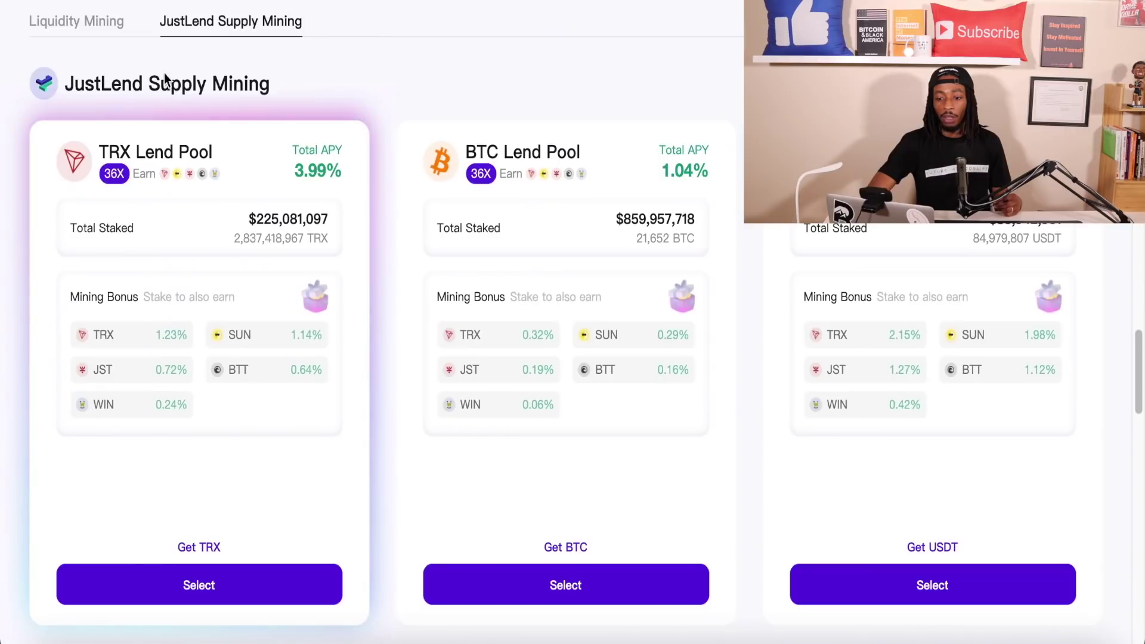
{"action": "scroll", "coordinate": [145, 154], "scroll_direction": "down", "scroll_amount": 1}
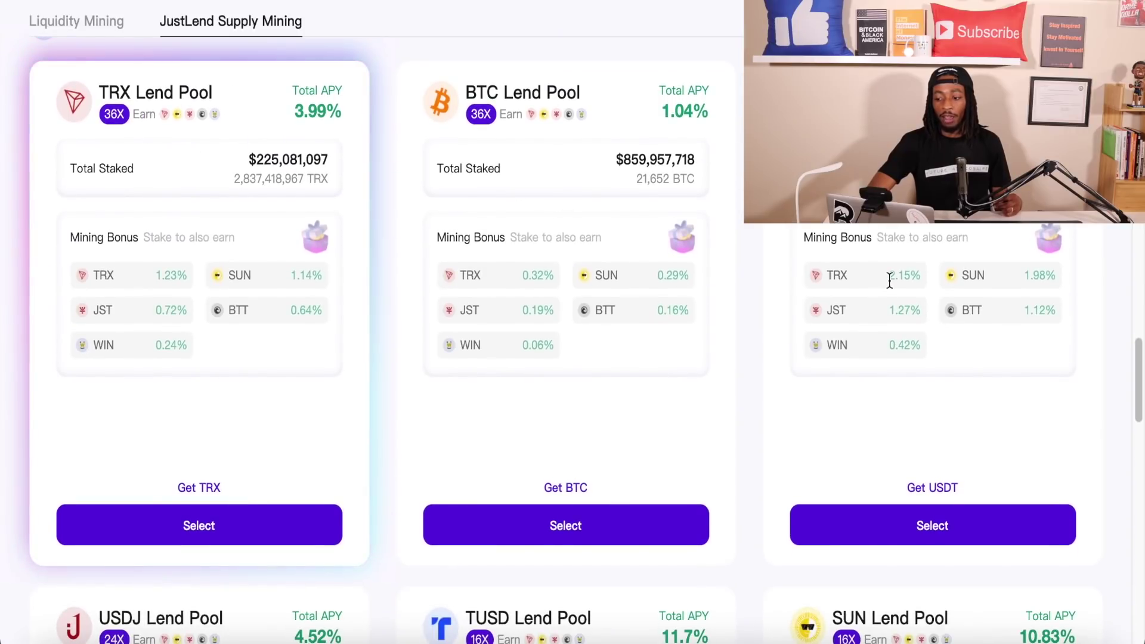
{"action": "scroll", "coordinate": [889, 277], "scroll_direction": "down", "scroll_amount": 3}
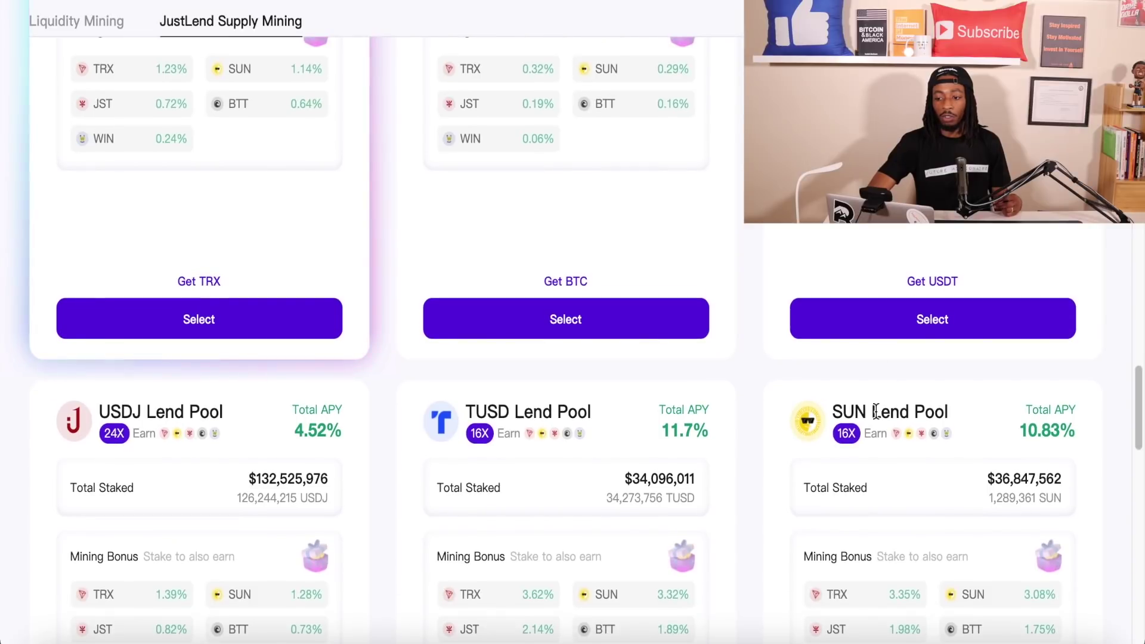
{"action": "scroll", "coordinate": [886, 328], "scroll_direction": "down", "scroll_amount": 1}
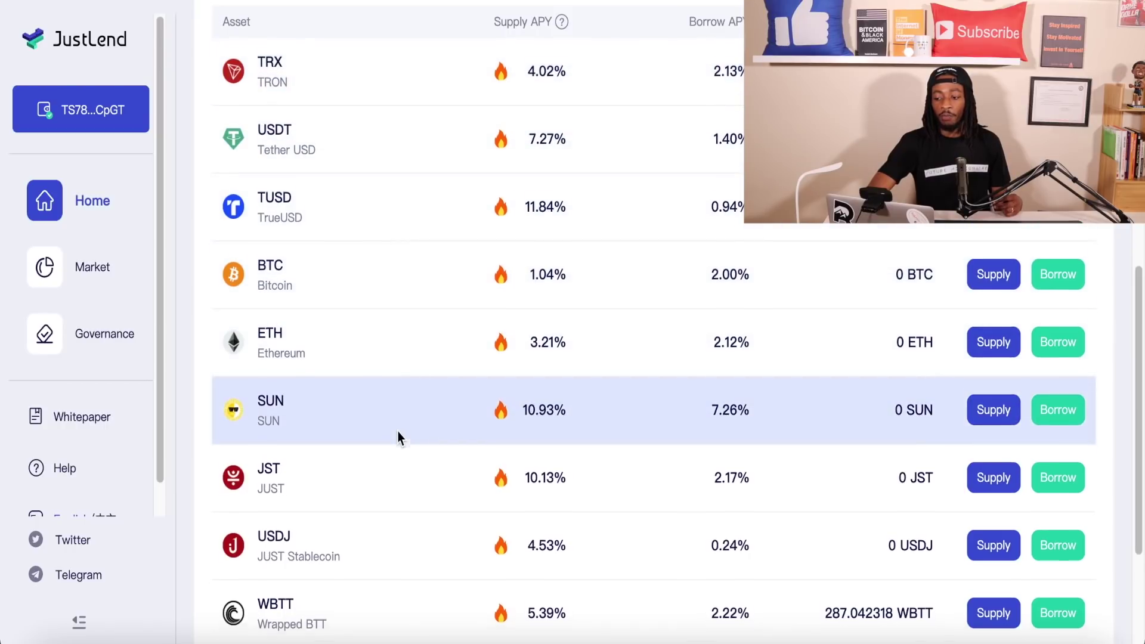
{"action": "scroll", "coordinate": [396, 438], "scroll_direction": "down", "scroll_amount": 3}
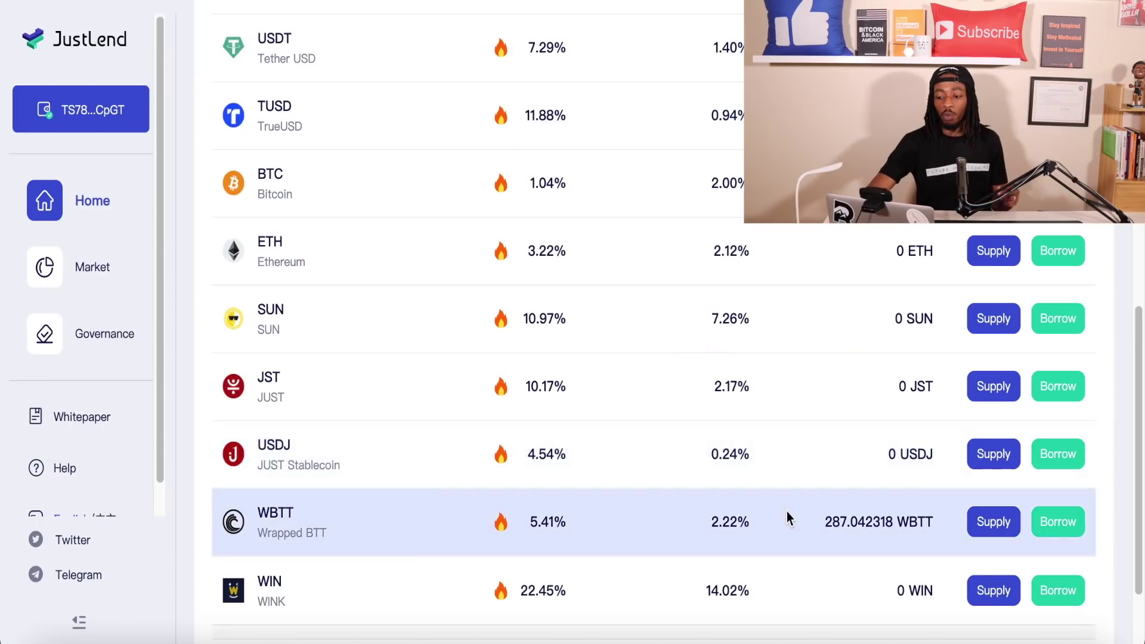
{"action": "scroll", "coordinate": [786, 511], "scroll_direction": "up", "scroll_amount": 5}
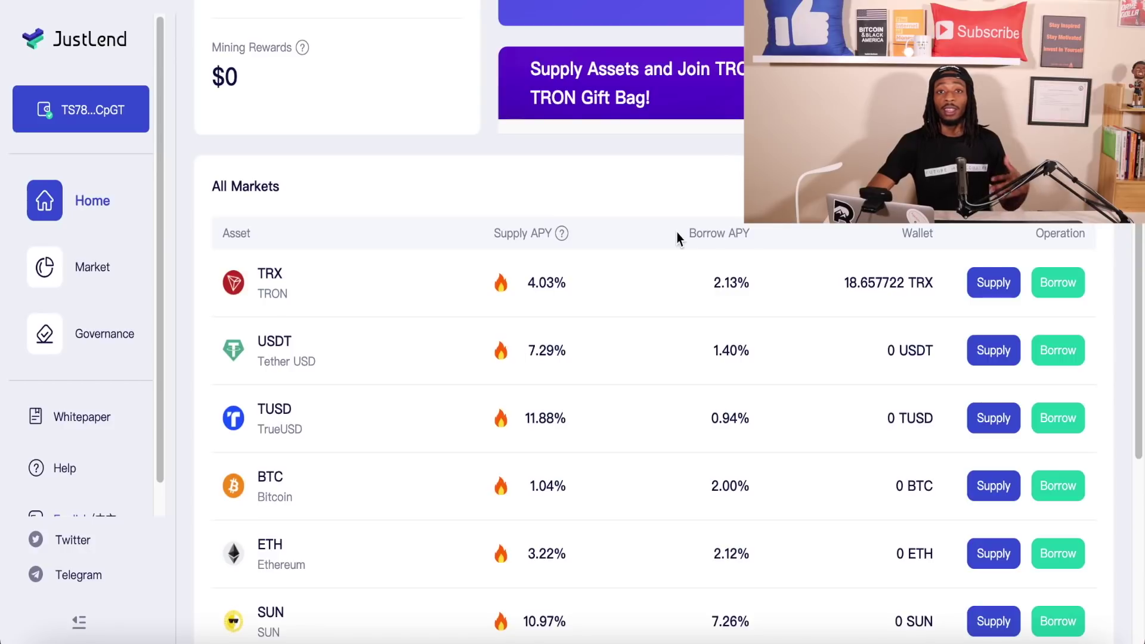
{"action": "scroll", "coordinate": [676, 232], "scroll_direction": "down", "scroll_amount": 6}
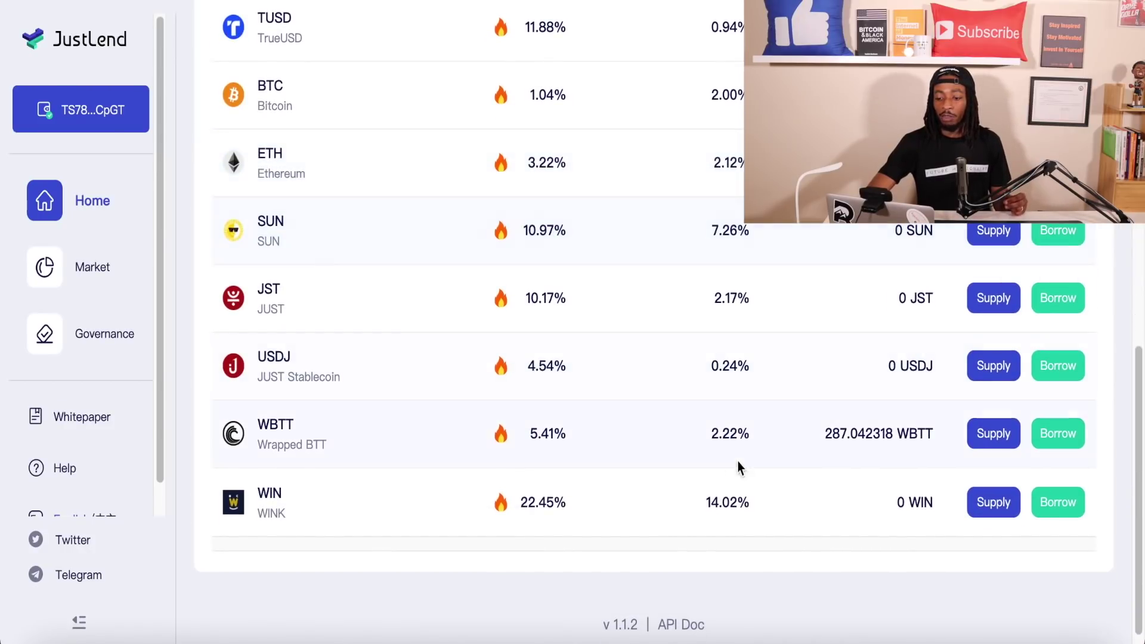
{"action": "left_click", "coordinate": [984, 442]}
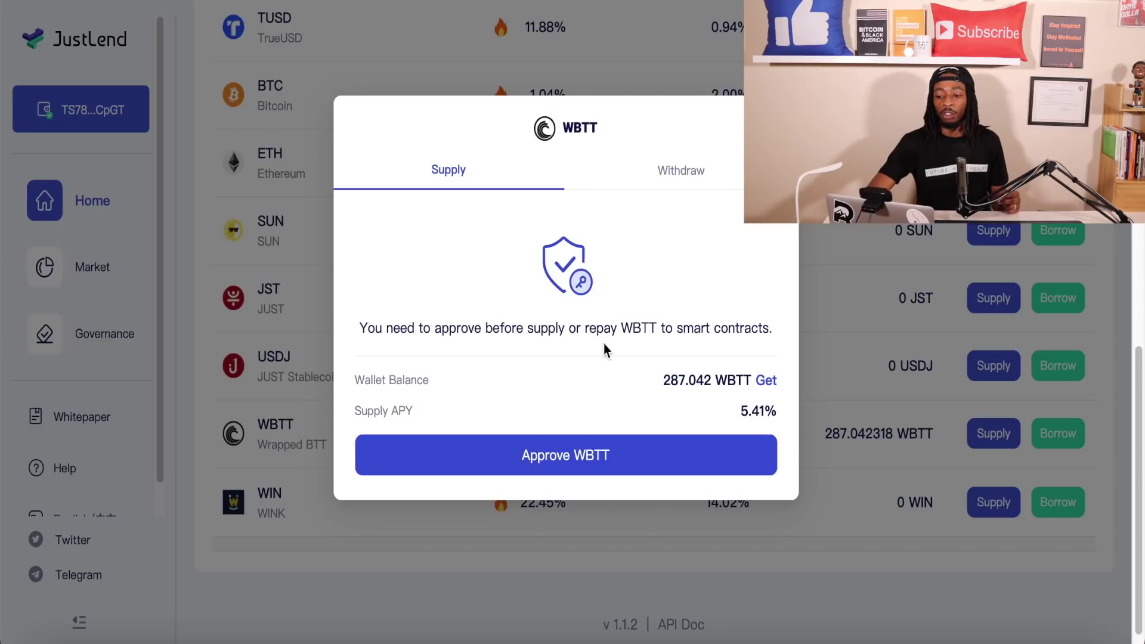
- Approve WBTT for the JustLend contract and accept the approval signature in TronLink
{"action": "left_click", "coordinate": [576, 470]}
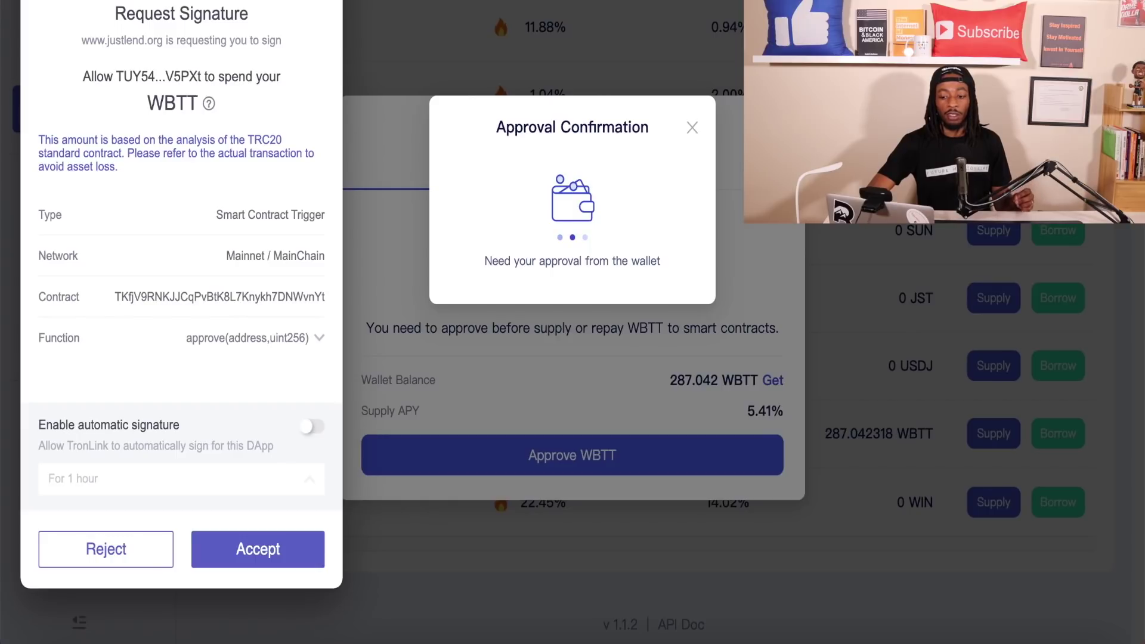
{"action": "left_click", "coordinate": [261, 551]}
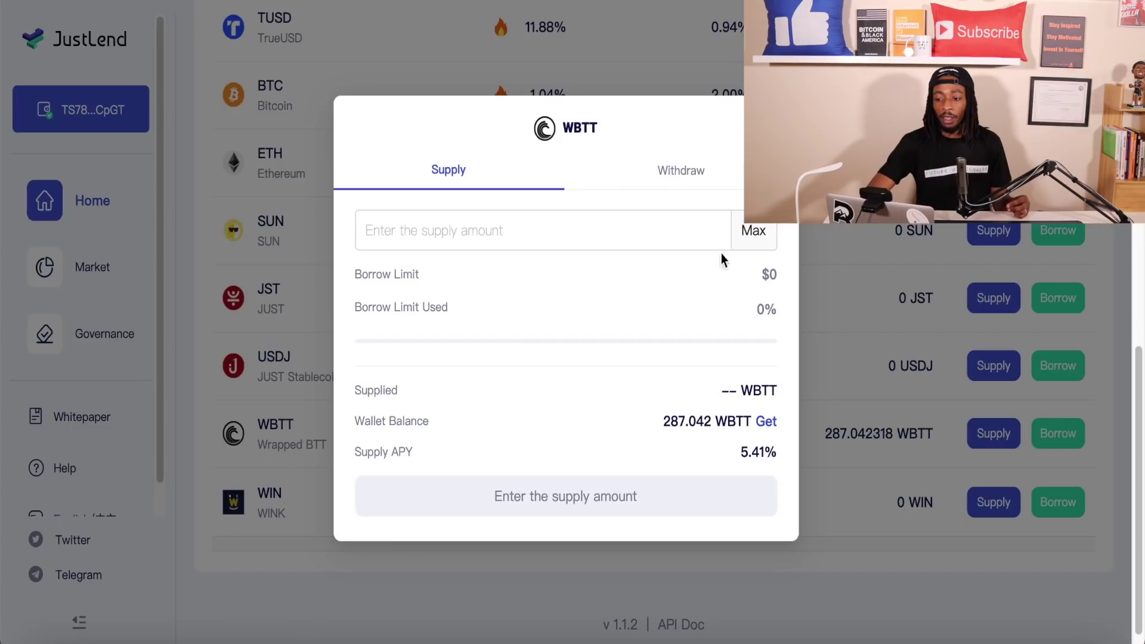
- Try Max and a 56 WBTT withdrawal amount, clear it, and close the WBTT dialog unchanged
{"action": "left_click", "coordinate": [753, 231]}
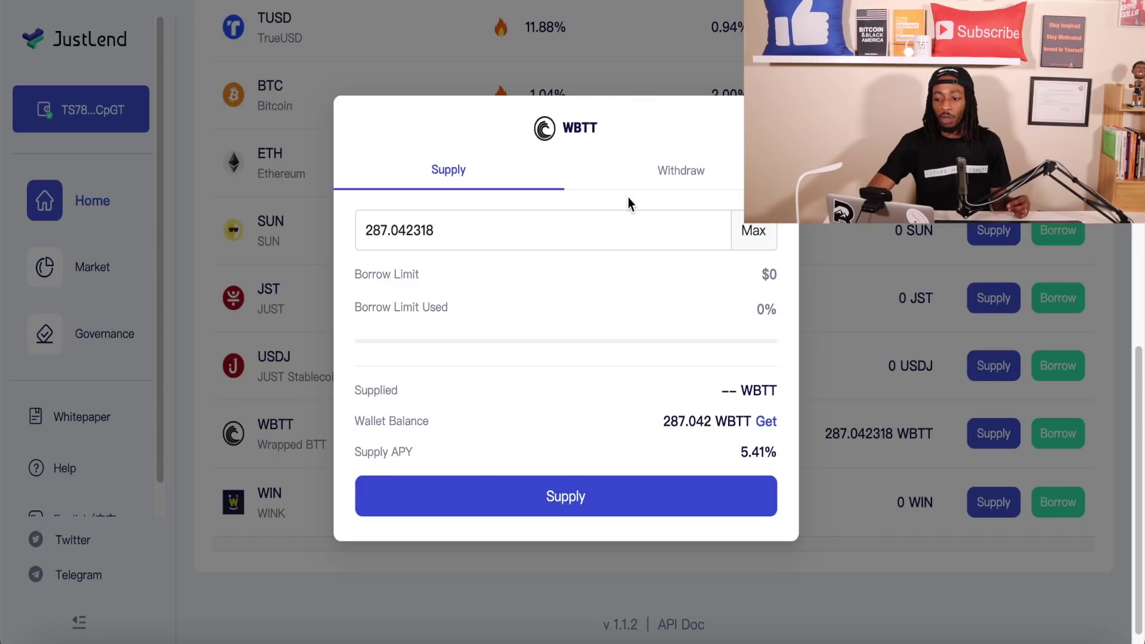
{"action": "left_click", "coordinate": [681, 174]}
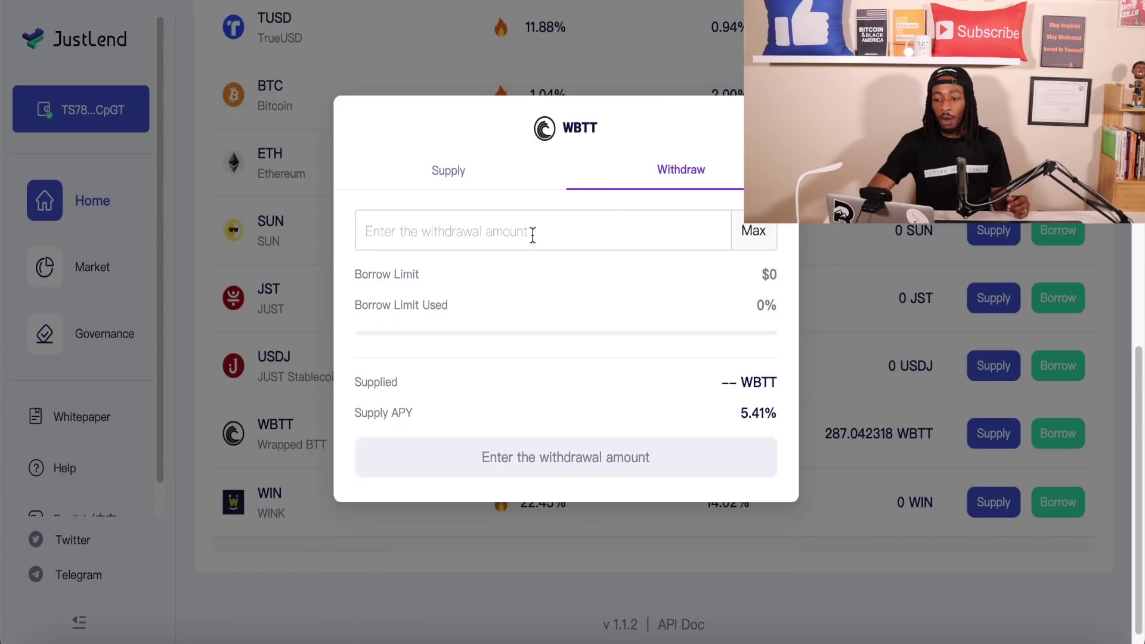
{"action": "left_click", "coordinate": [648, 230]}
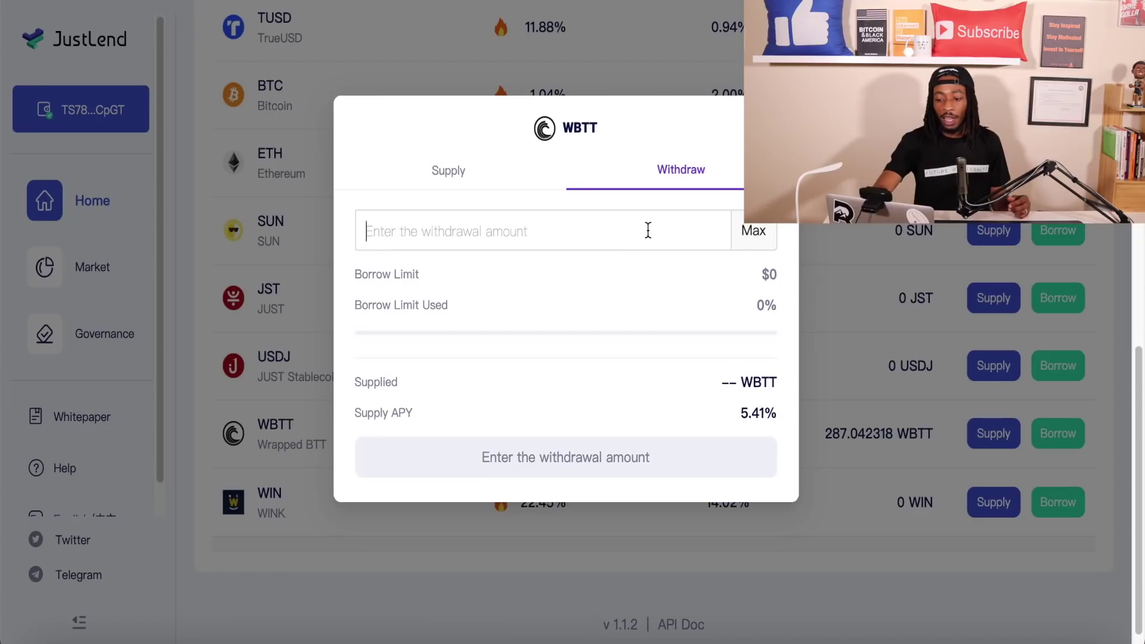
{"action": "type", "text": "56"}
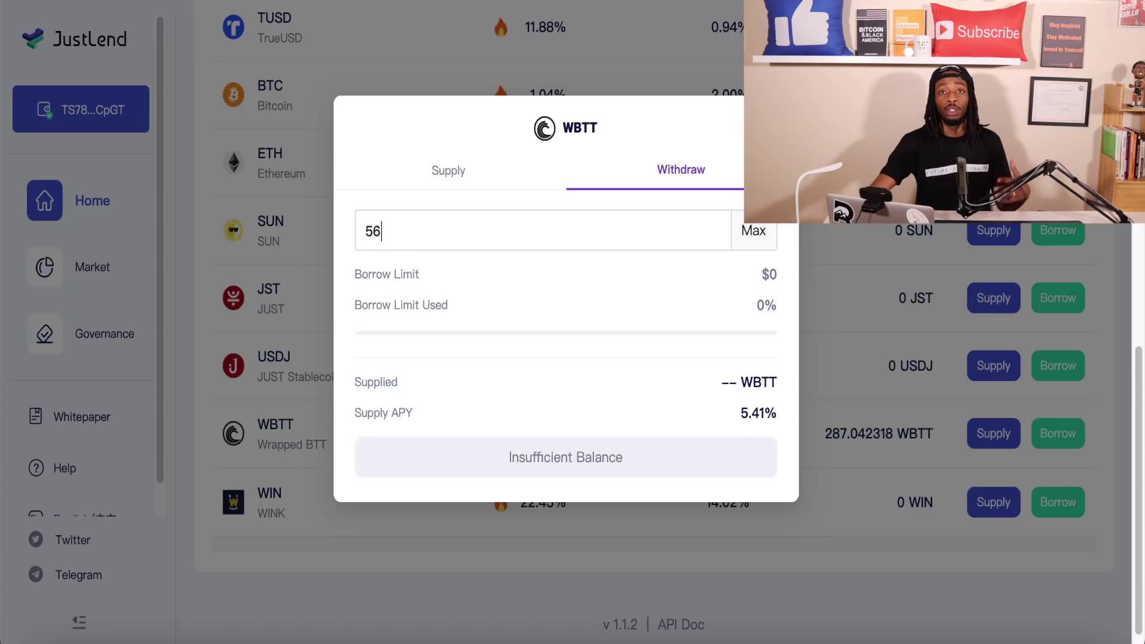
{"action": "key", "text": "BackSpace"}
{"action": "key", "text": "BackSpace"}
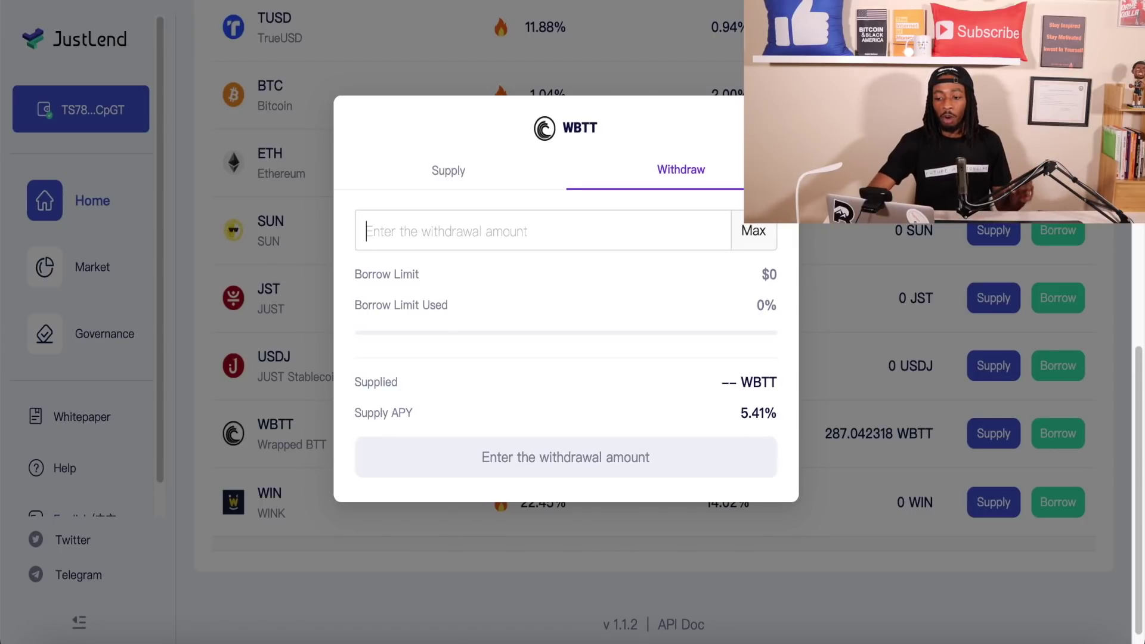
{"action": "left_click", "coordinate": [425, 174]}
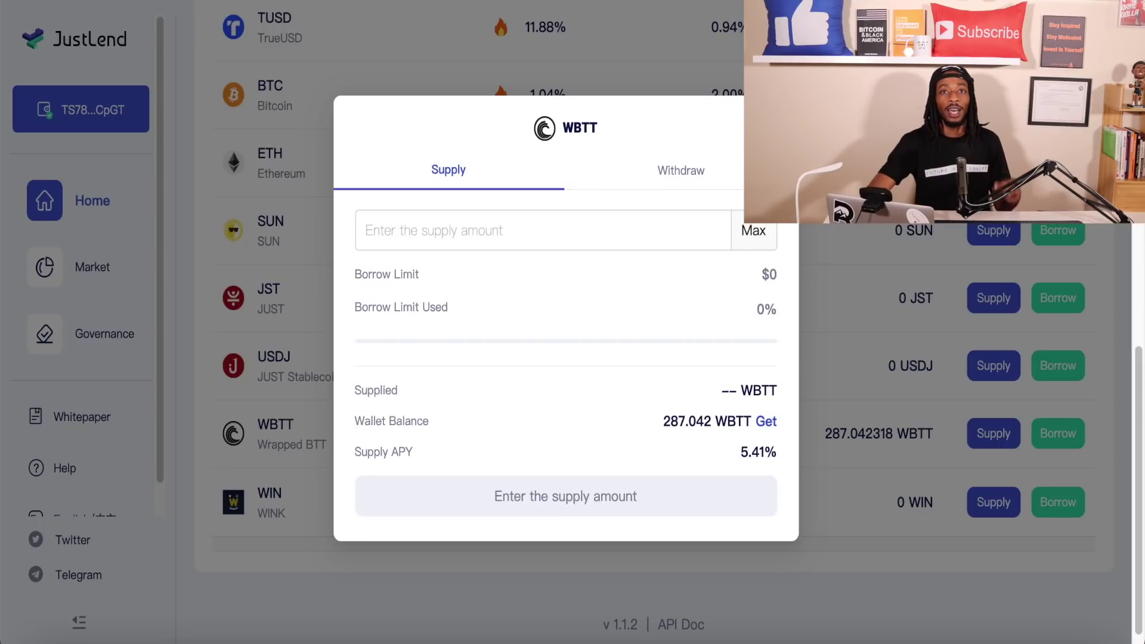
{"action": "left_click", "coordinate": [775, 84]}
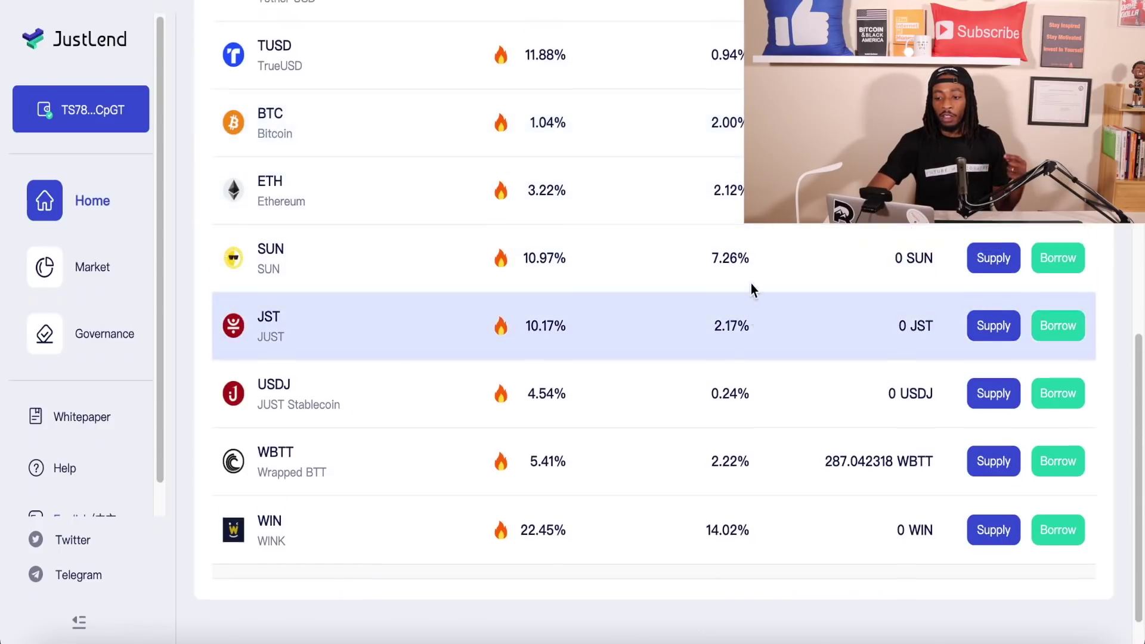
{"action": "scroll", "coordinate": [754, 290], "scroll_direction": "up", "scroll_amount": 5}
- Scroll the JustLend Supply Mining pools to WBTT Lend Pool and select it (5.4% supply APY)
{"action": "scroll", "coordinate": [751, 284], "scroll_direction": "up", "scroll_amount": 5}
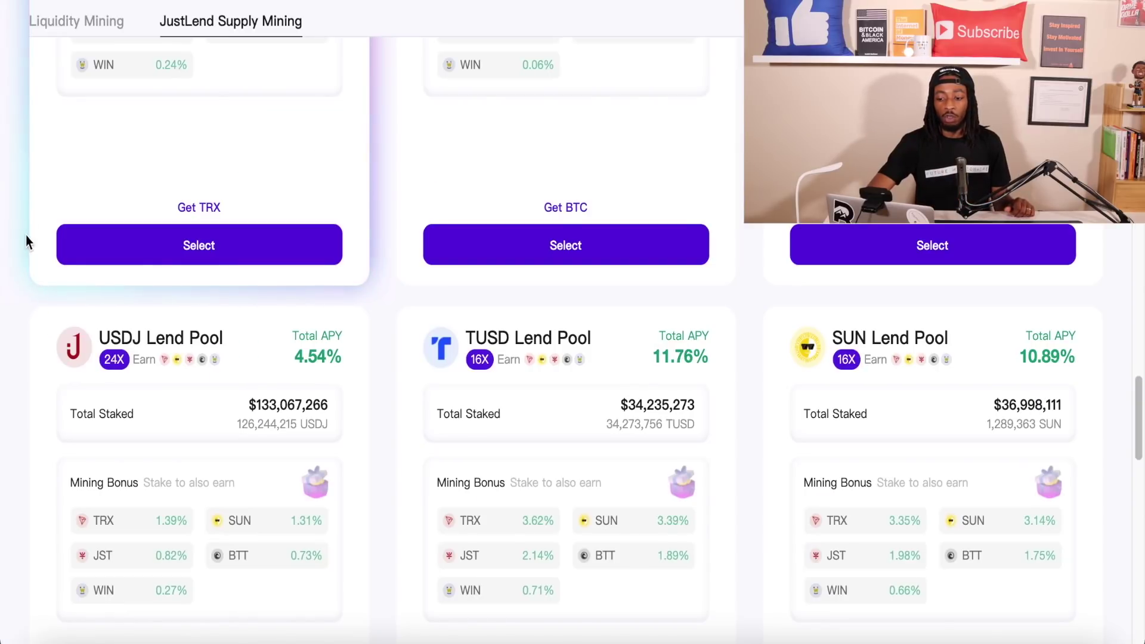
{"action": "scroll", "coordinate": [24, 258], "scroll_direction": "down", "scroll_amount": 10}
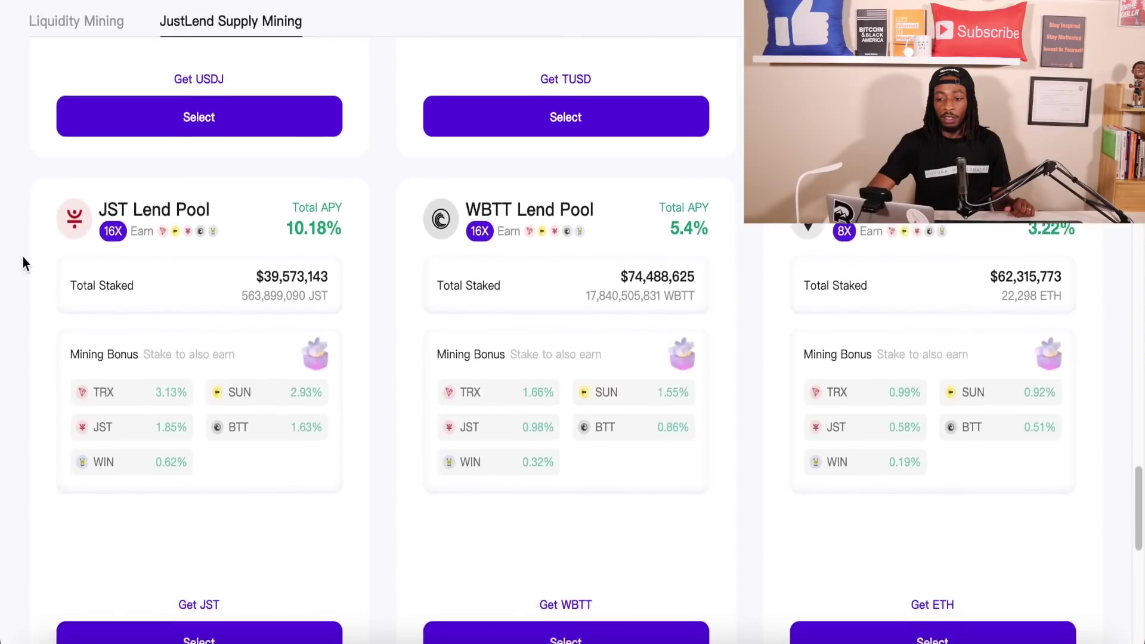
{"action": "scroll", "coordinate": [23, 257], "scroll_direction": "down", "scroll_amount": 2}
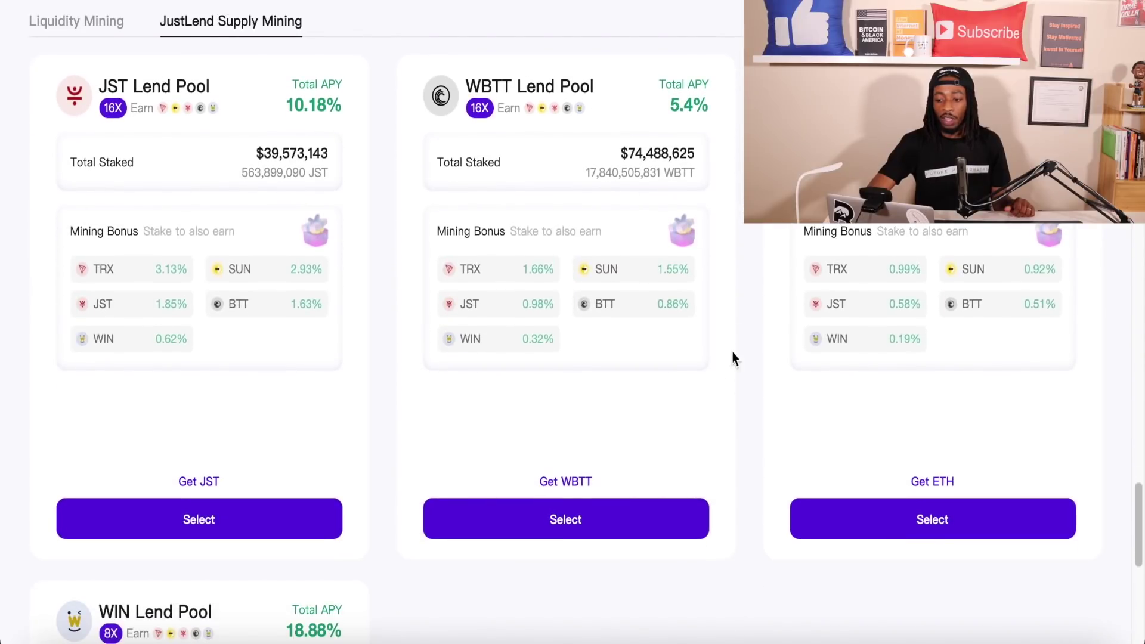
{"action": "left_click", "coordinate": [574, 520]}
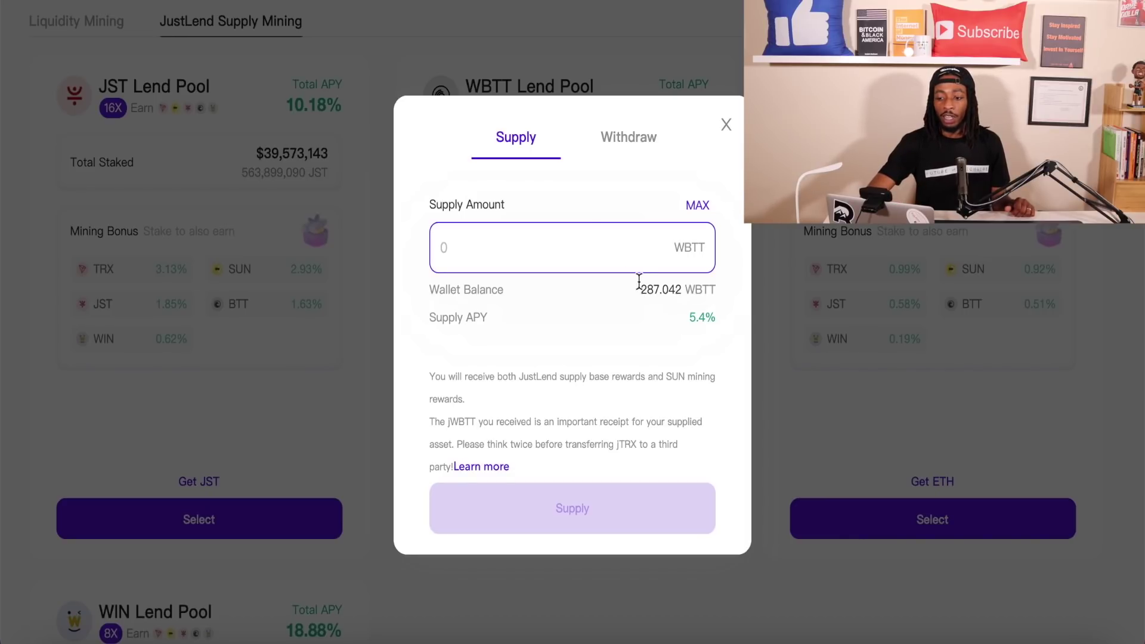
- Supply the maximum 287.042318 WBTT to the WBTT Lend Pool, signing in TronLink and dismissing the confirmation
{"action": "left_click", "coordinate": [565, 253]}
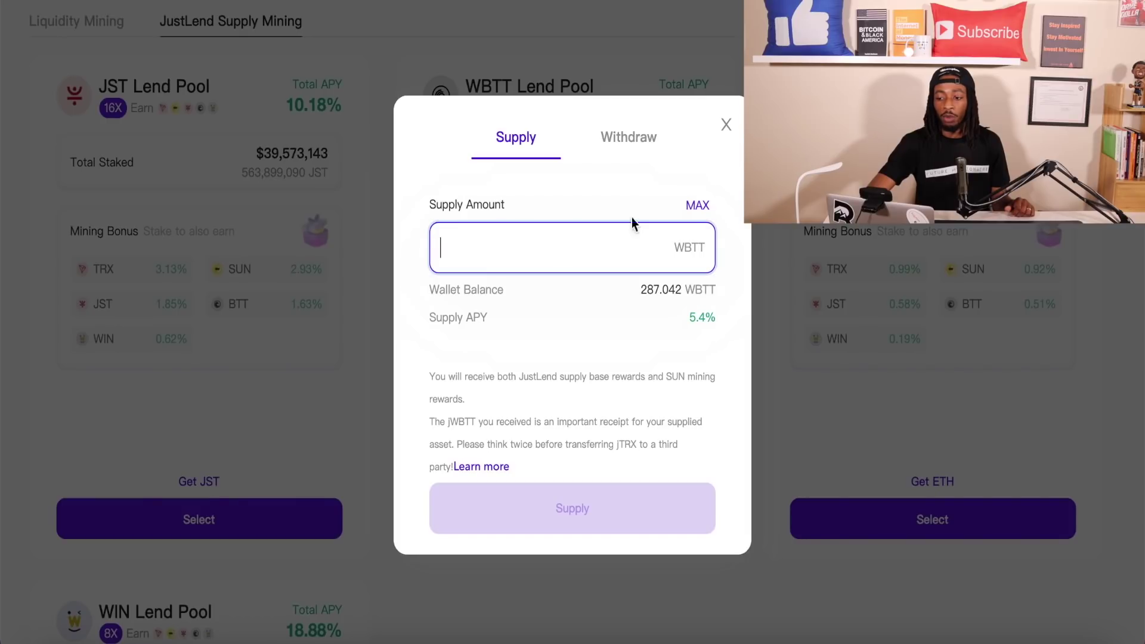
{"action": "left_click", "coordinate": [704, 207]}
{"action": "left_click", "coordinate": [592, 523]}
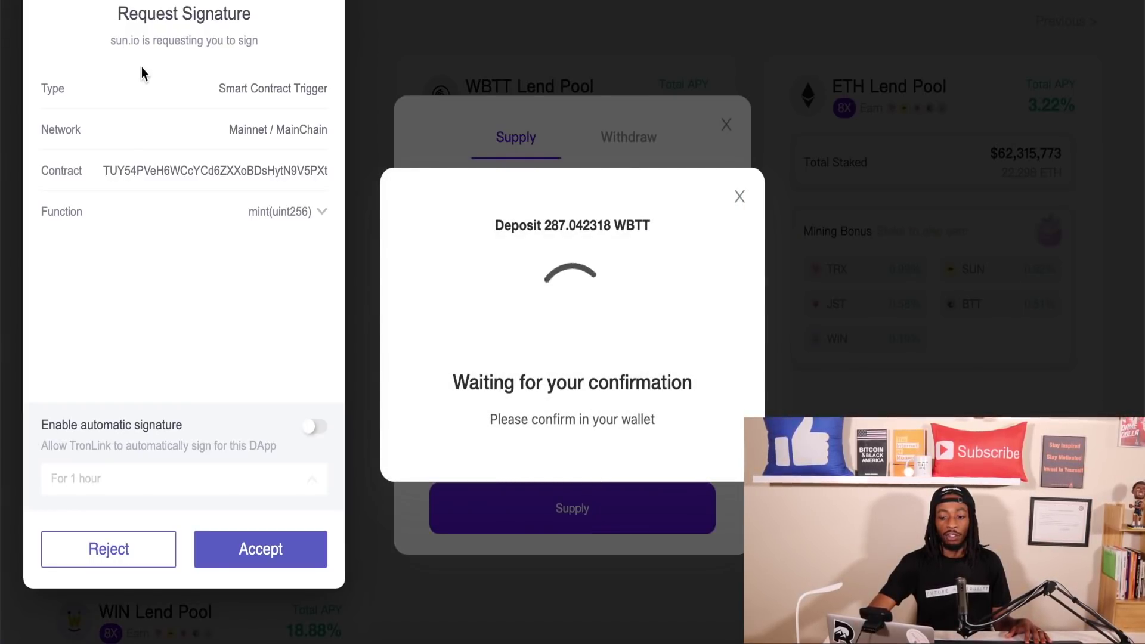
{"action": "left_click", "coordinate": [233, 547]}
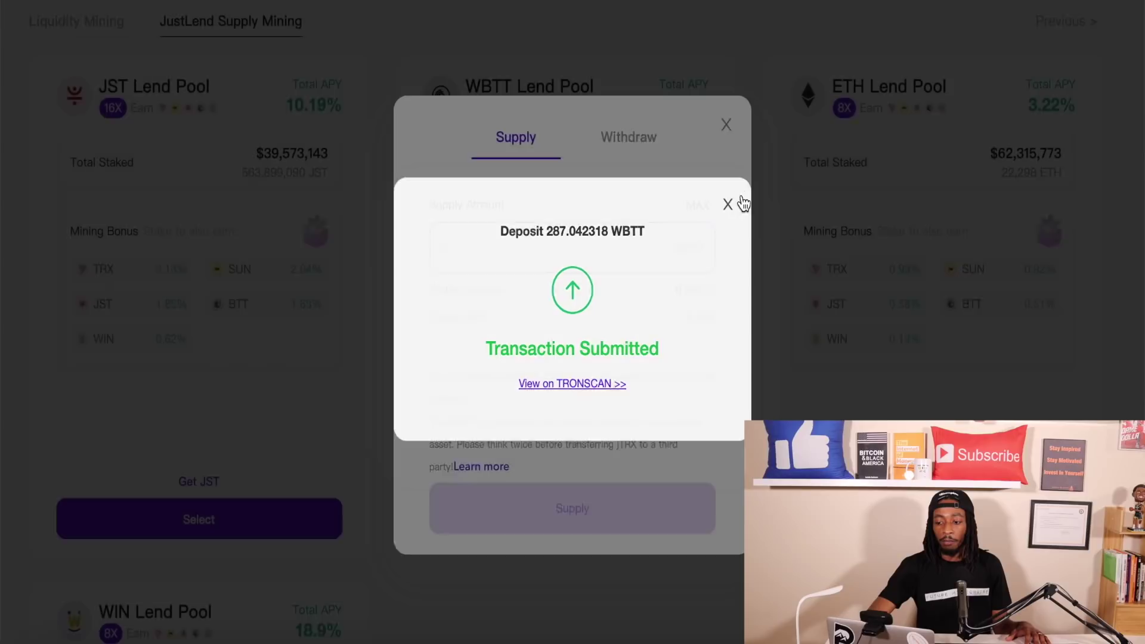
{"action": "left_click", "coordinate": [740, 197]}
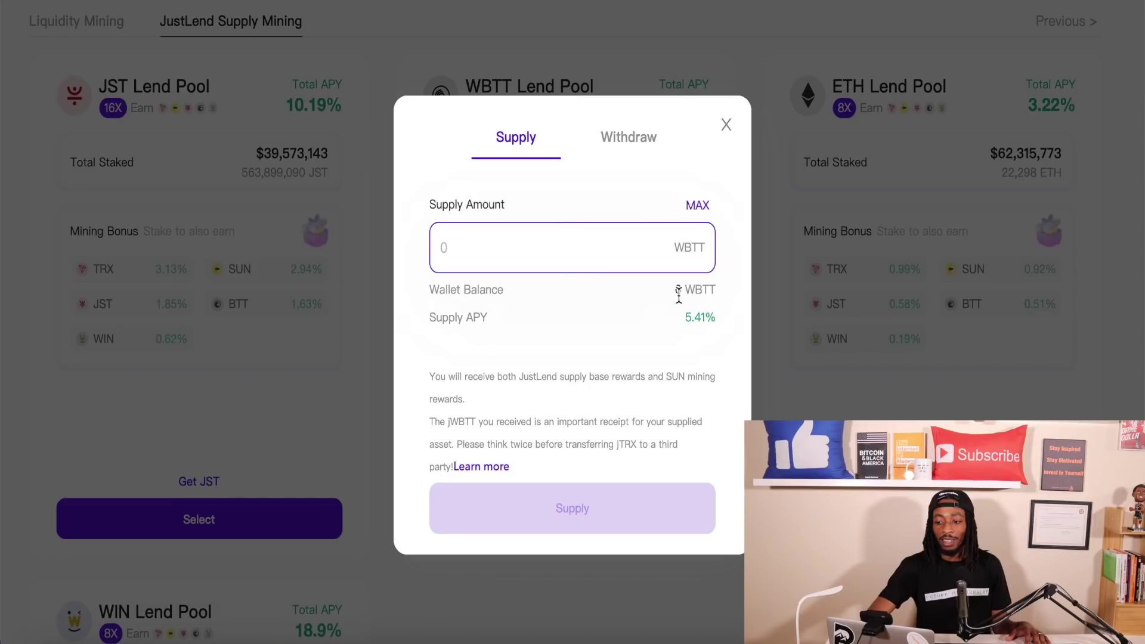
- Check the Withdraw view: 287.042 WBTT withdrawable, under 0.001 WBTT earned, then close the pool dialog
{"action": "left_click", "coordinate": [634, 136]}
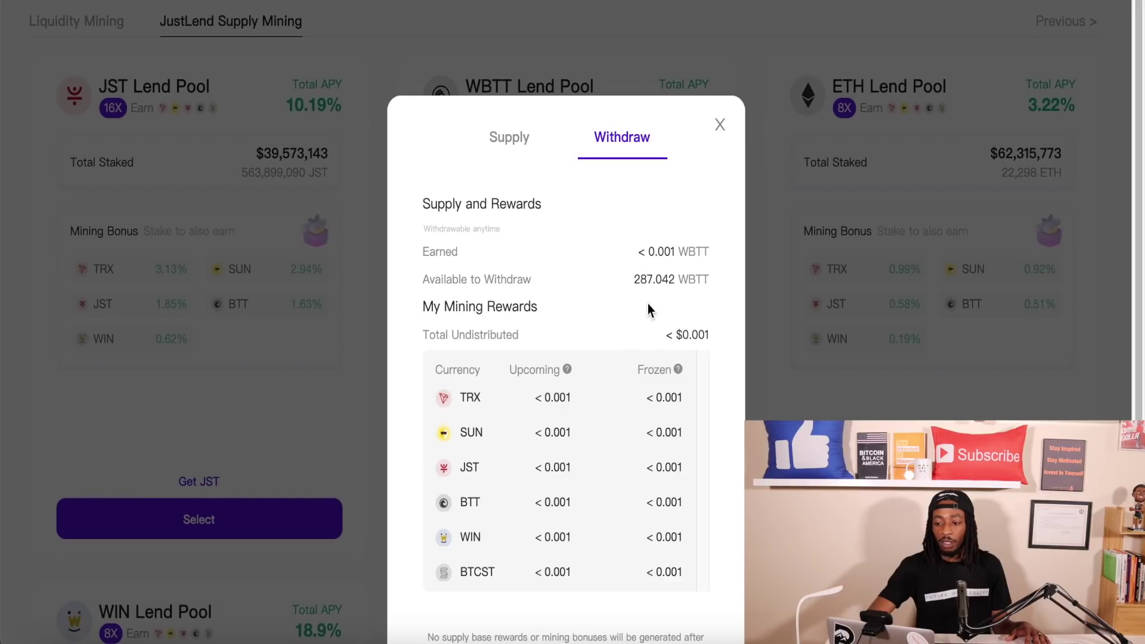
{"action": "scroll", "coordinate": [644, 305], "scroll_direction": "down", "scroll_amount": 3}
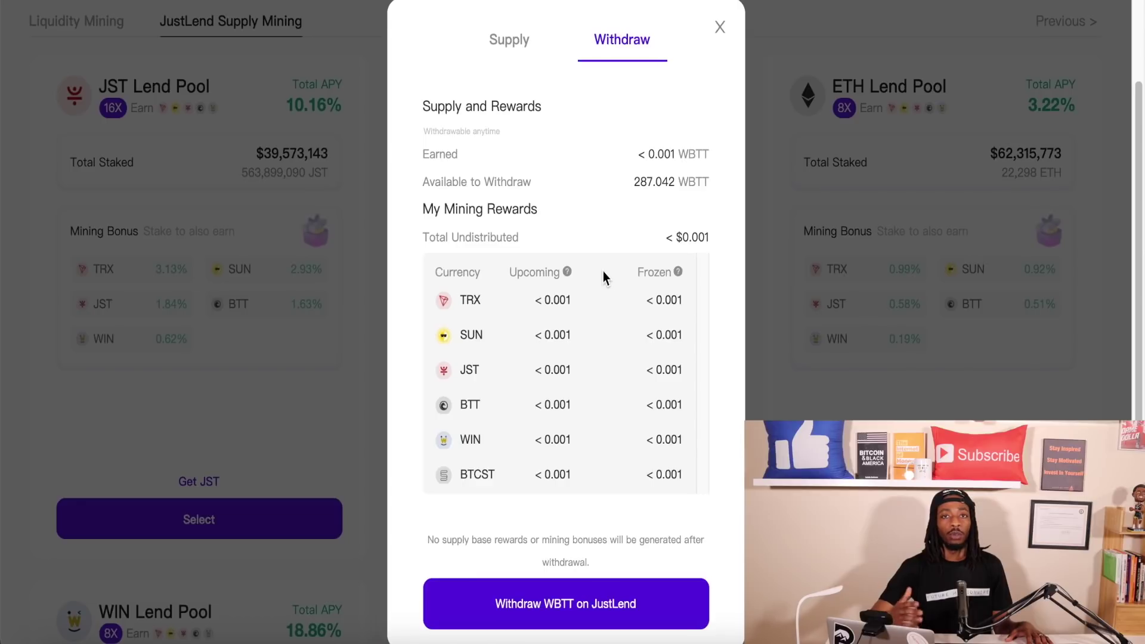
{"action": "mouse_move", "coordinate": [566, 272]}
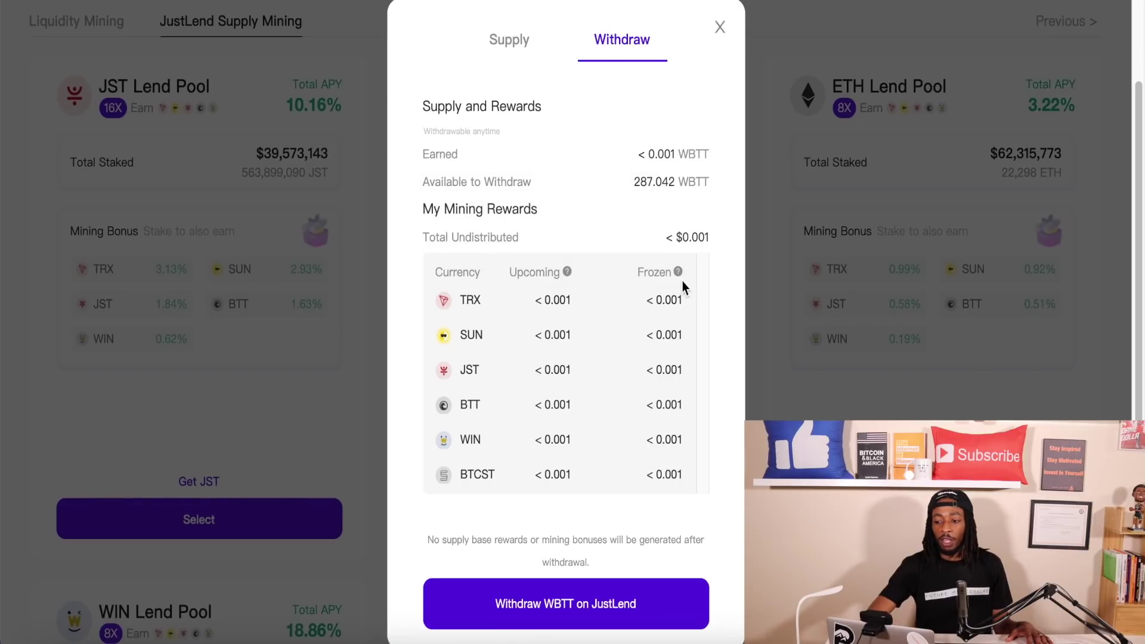
{"action": "mouse_move", "coordinate": [677, 273]}
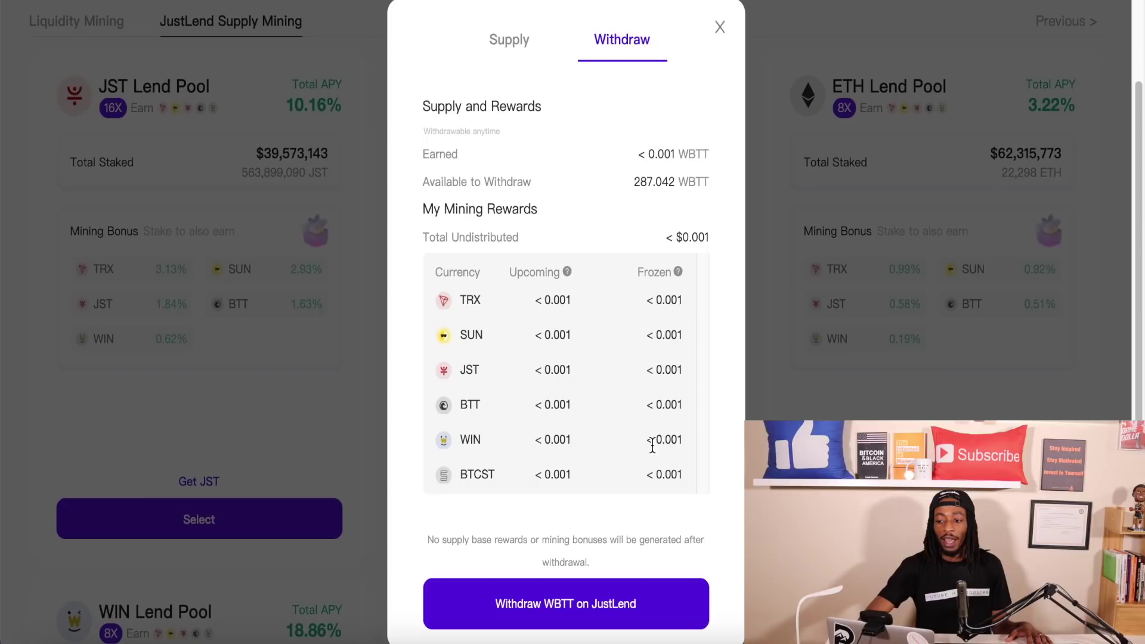
{"action": "left_click", "coordinate": [719, 28]}
{"action": "scroll", "coordinate": [747, 273], "scroll_direction": "up", "scroll_amount": 1}
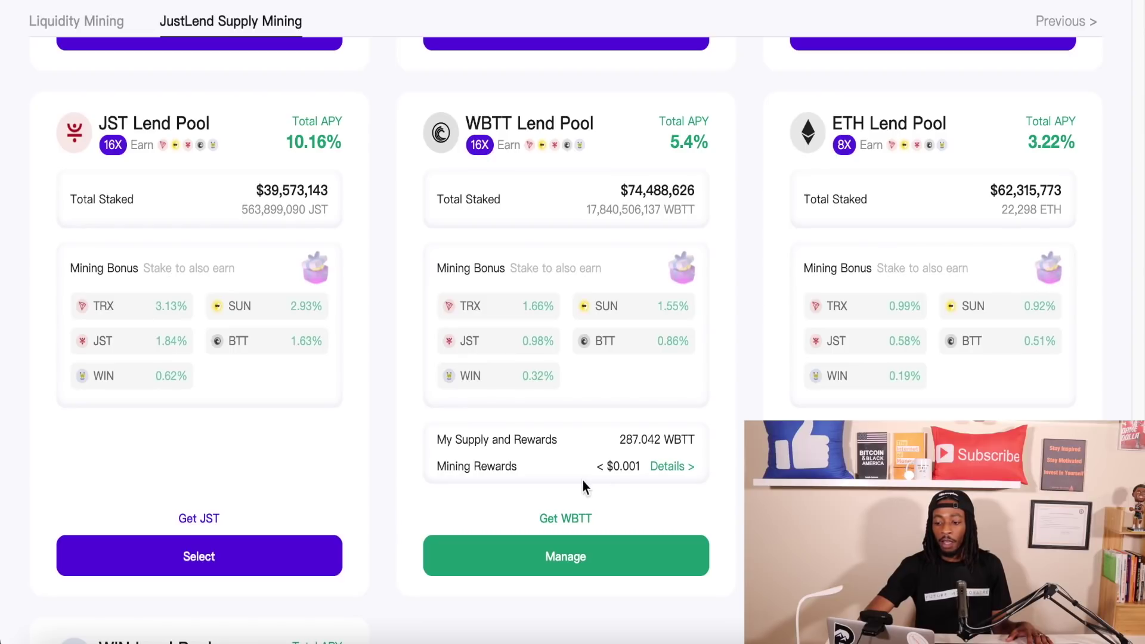
{"action": "left_click", "coordinate": [584, 565]}
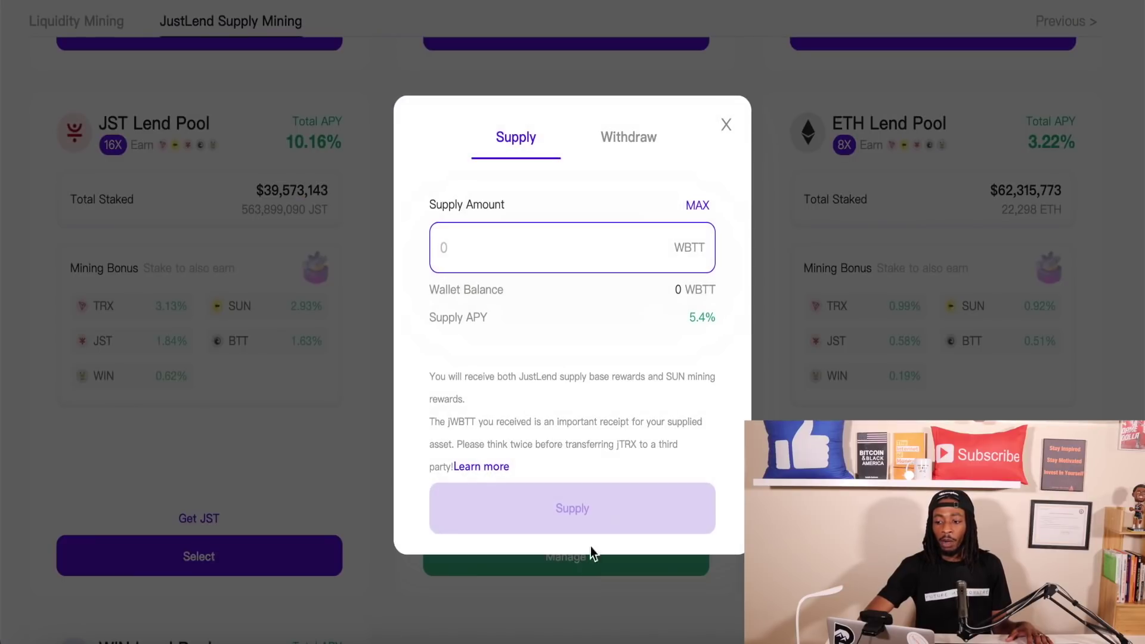
{"action": "left_click", "coordinate": [643, 145]}
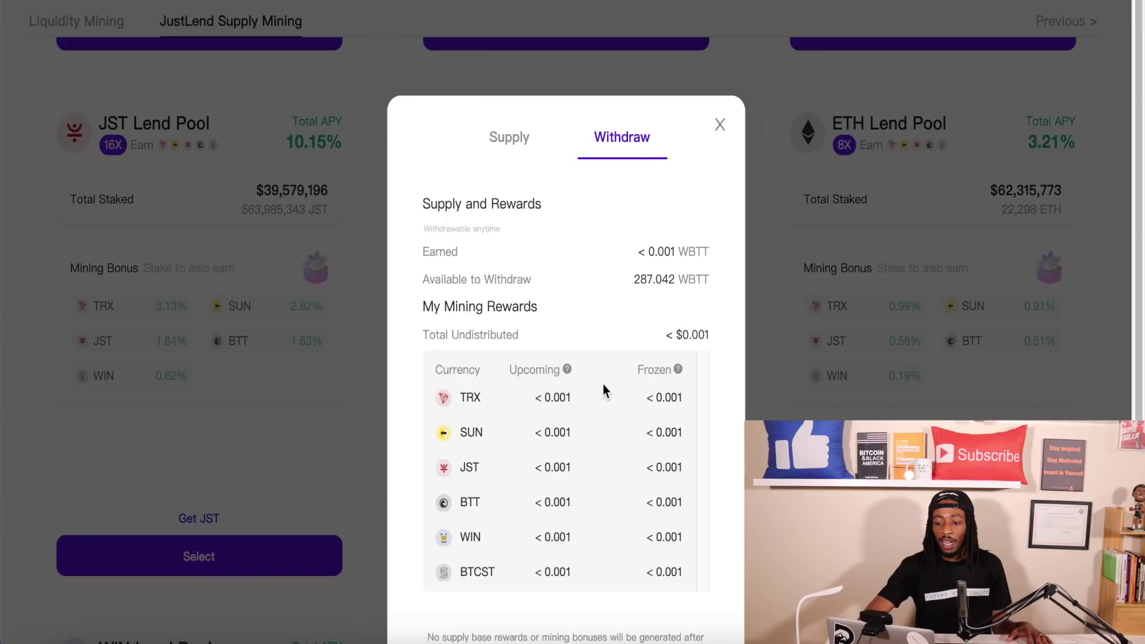
{"action": "scroll", "coordinate": [603, 384], "scroll_direction": "down", "scroll_amount": 2}
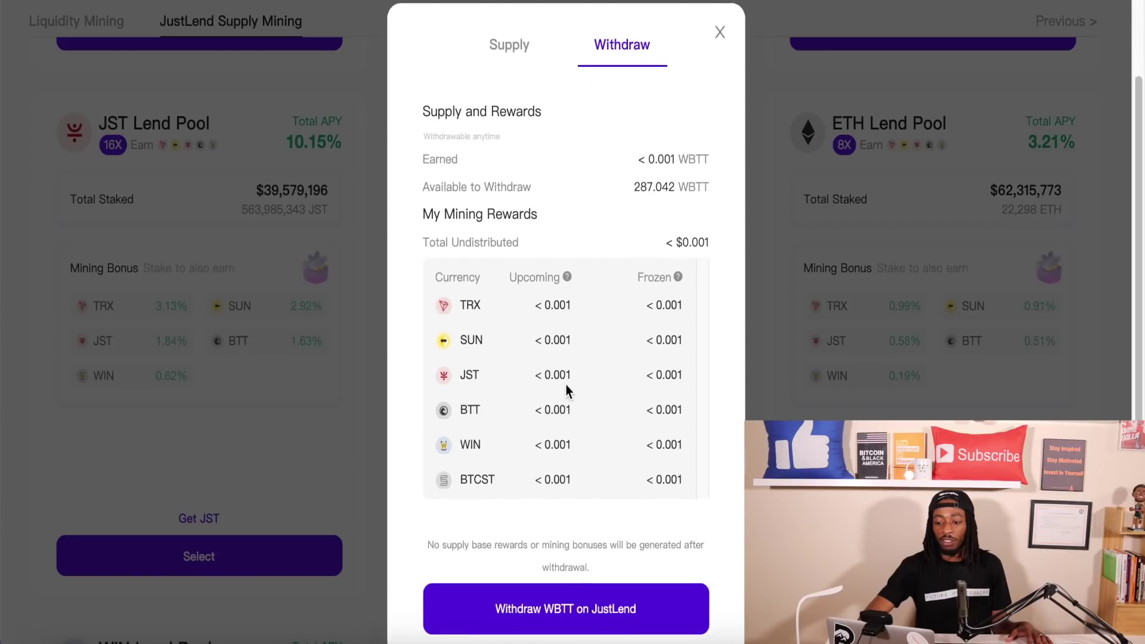
{"action": "scroll", "coordinate": [552, 346], "scroll_direction": "down", "scroll_amount": 1}
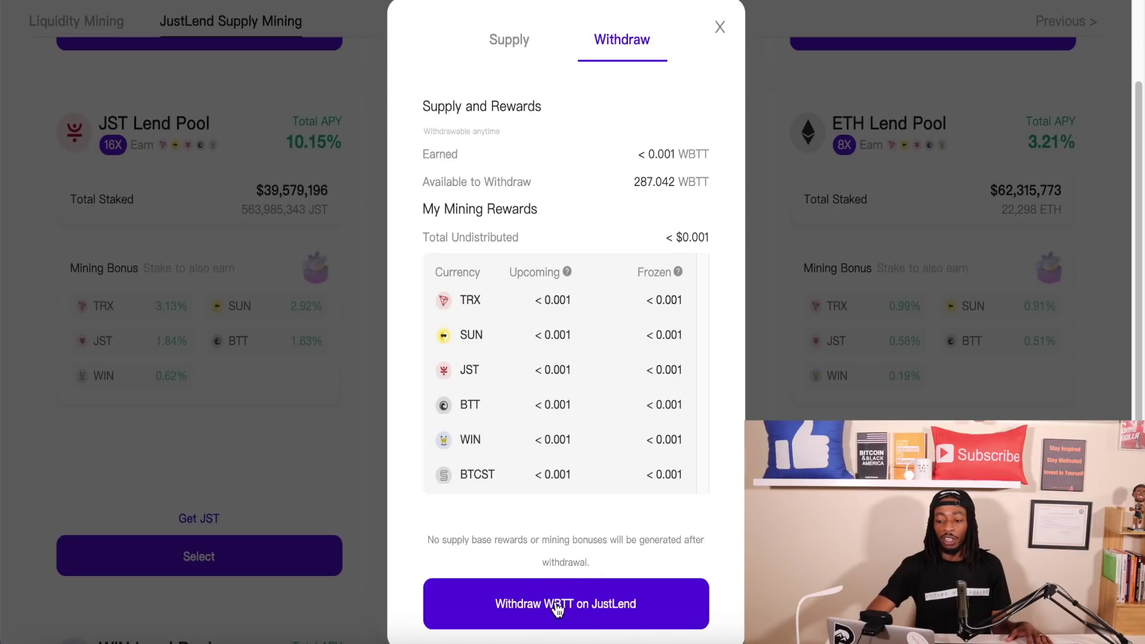
- View the 287.042 WBTT supply in JustLend's WBTT dialog, check the $1.19 dashboard, then reopen WBTT options
{"action": "left_click", "coordinate": [632, 597]}
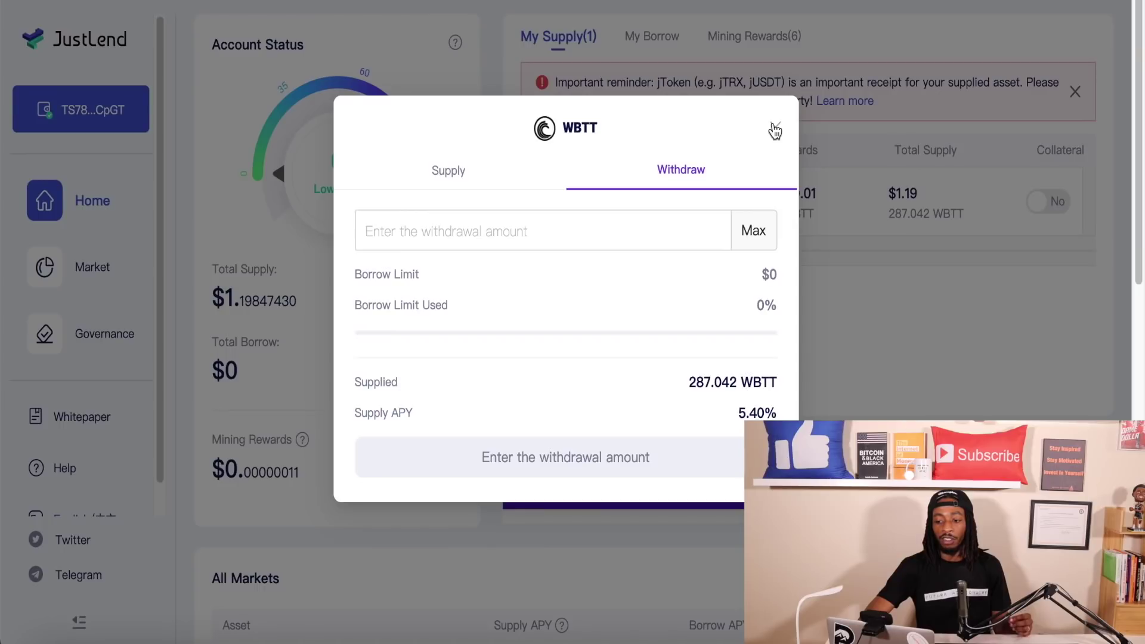
{"action": "left_click", "coordinate": [439, 182]}
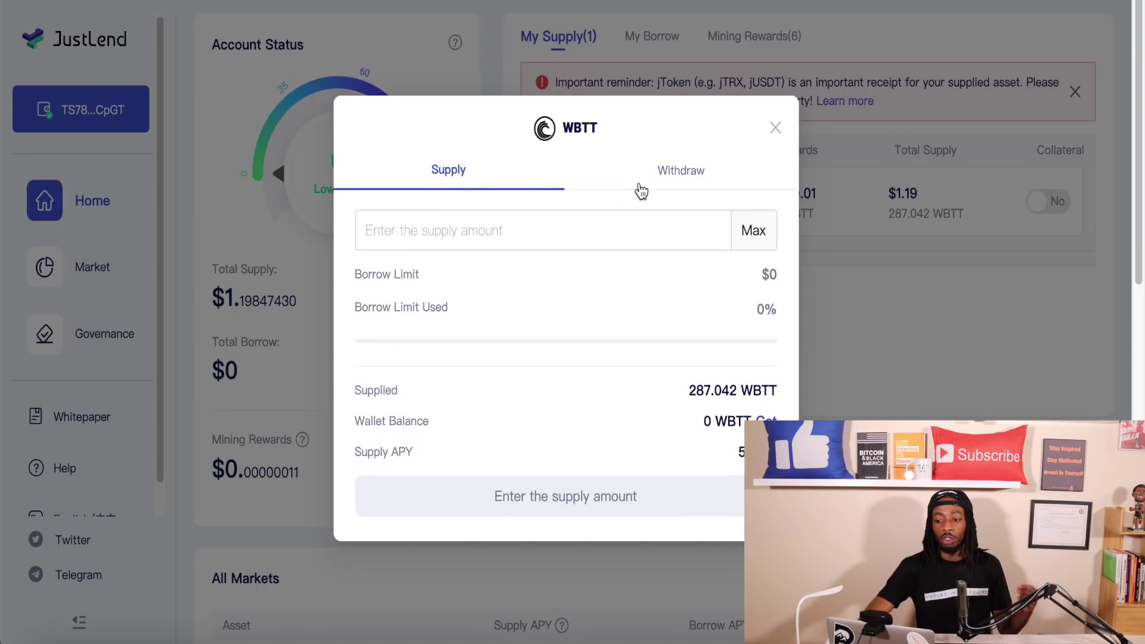
{"action": "left_click", "coordinate": [661, 176]}
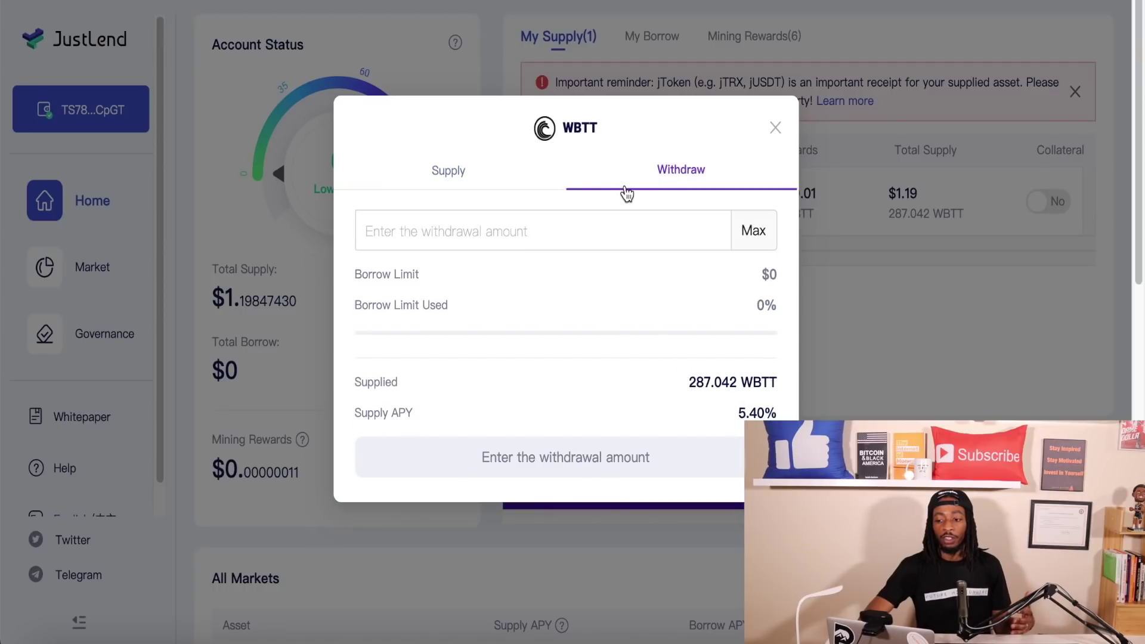
{"action": "left_click", "coordinate": [775, 127]}
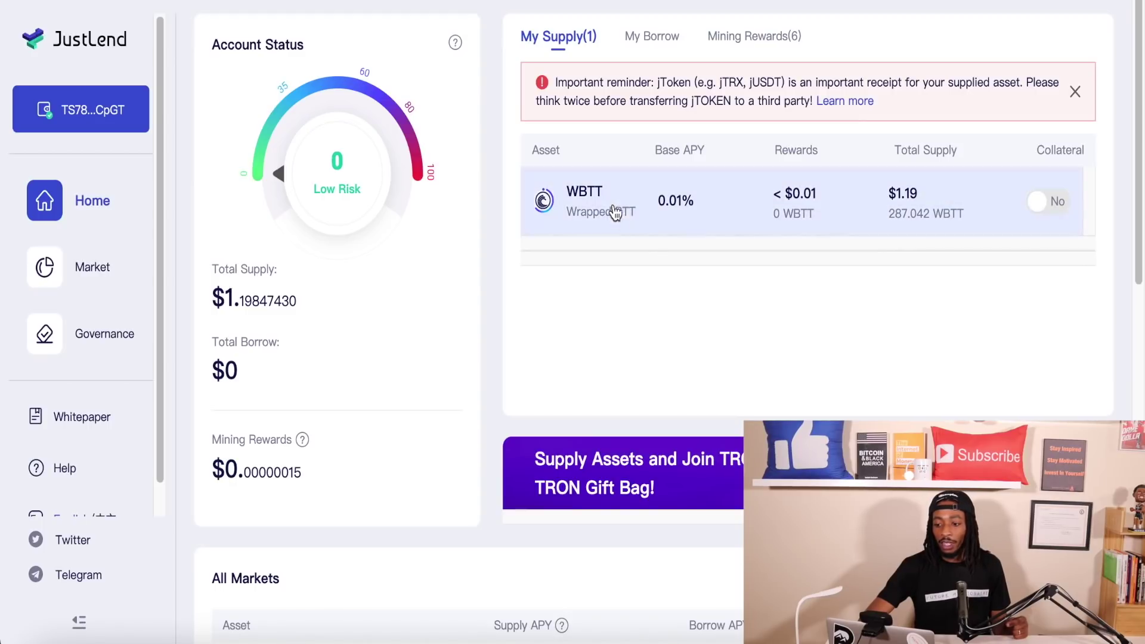
{"action": "left_click", "coordinate": [658, 212]}
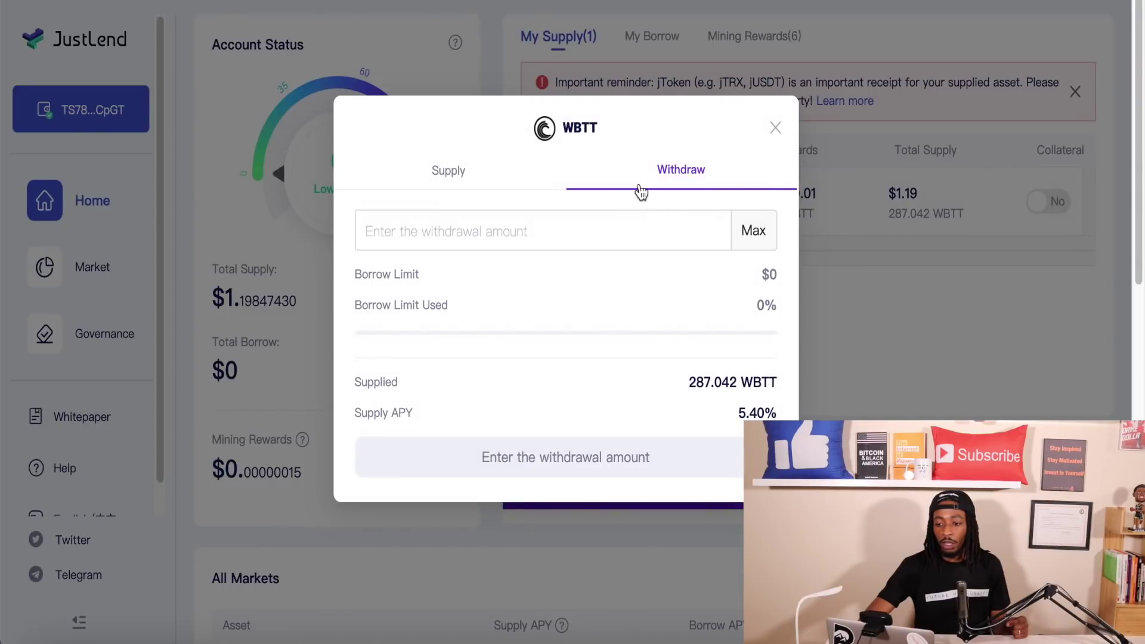
{"action": "left_click", "coordinate": [775, 129]}
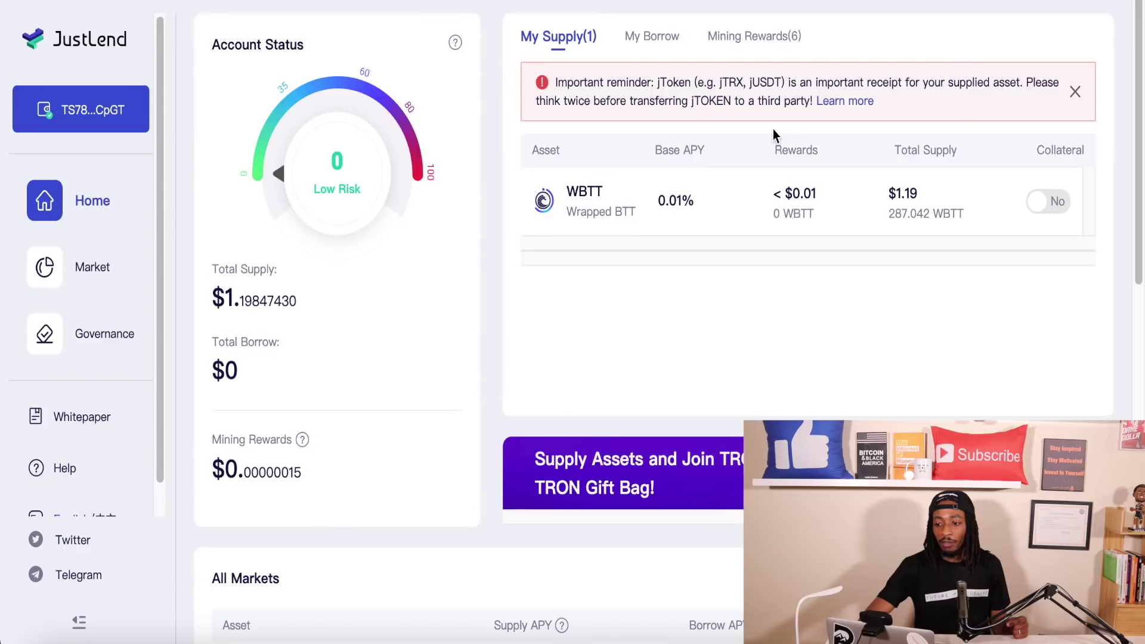
{"action": "left_click", "coordinate": [661, 40]}
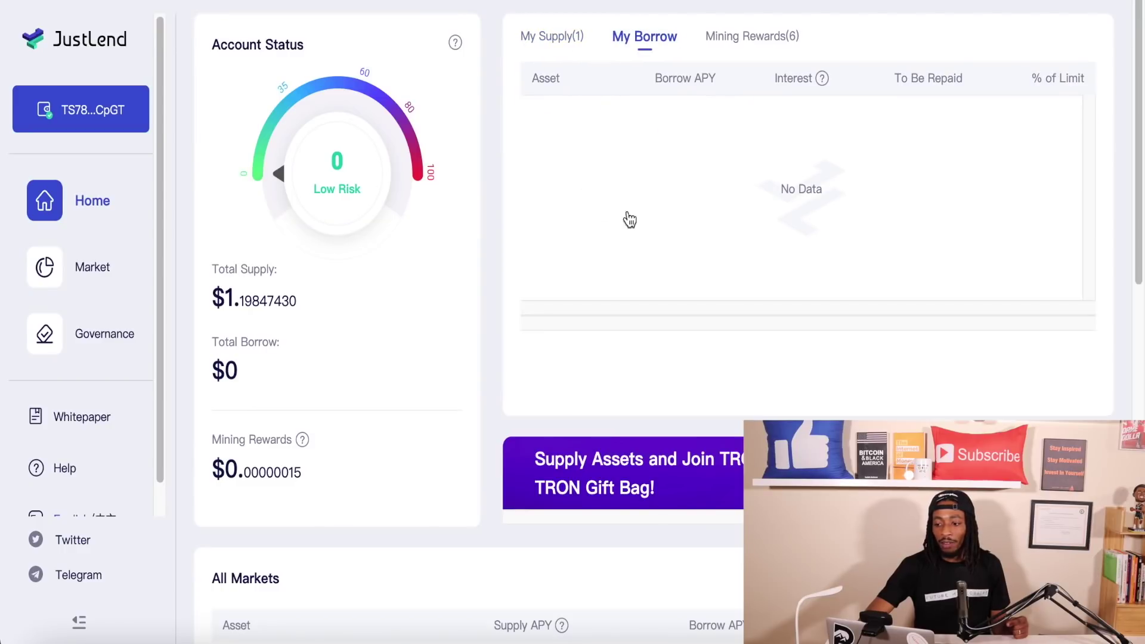
{"action": "left_click", "coordinate": [755, 41]}
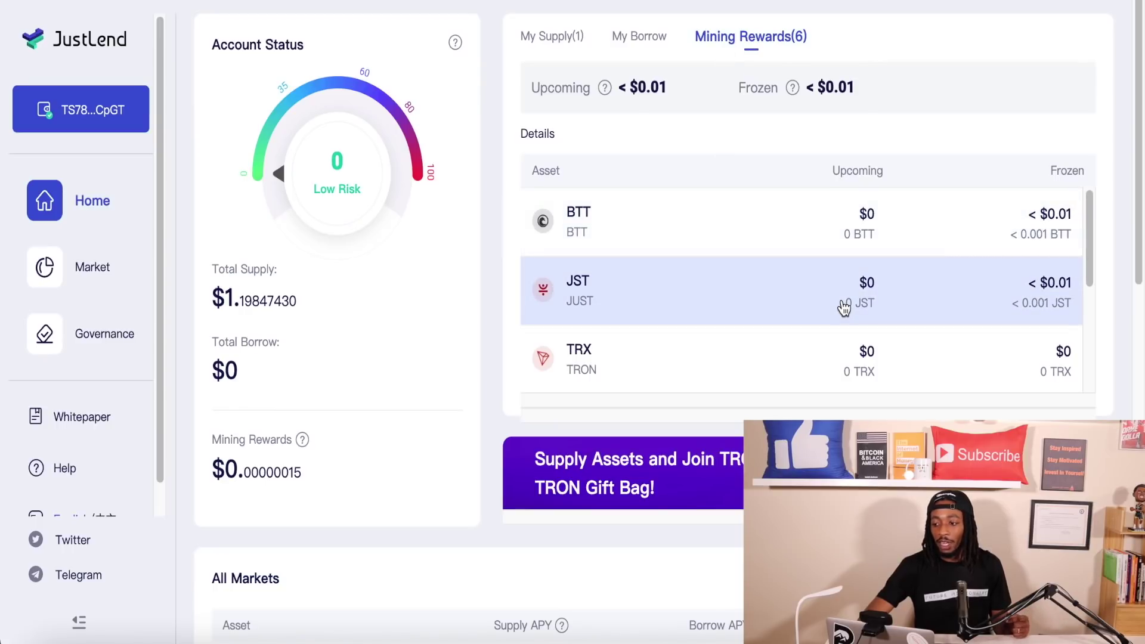
{"action": "scroll", "coordinate": [844, 307], "scroll_direction": "down", "scroll_amount": 5}
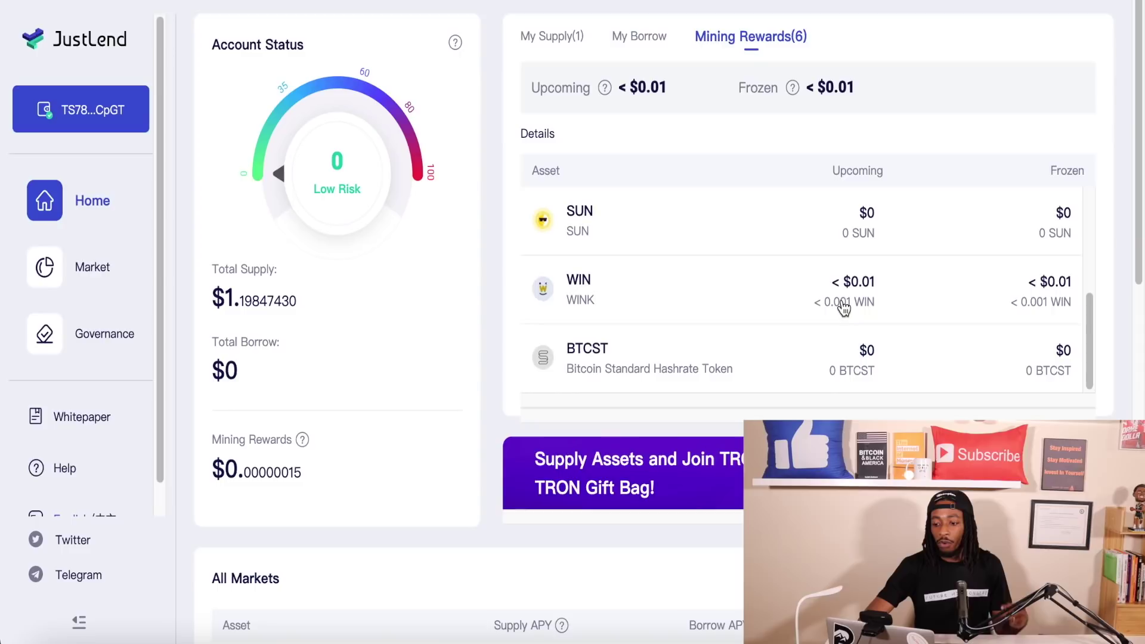
{"action": "scroll", "coordinate": [844, 307], "scroll_direction": "up", "scroll_amount": 3}
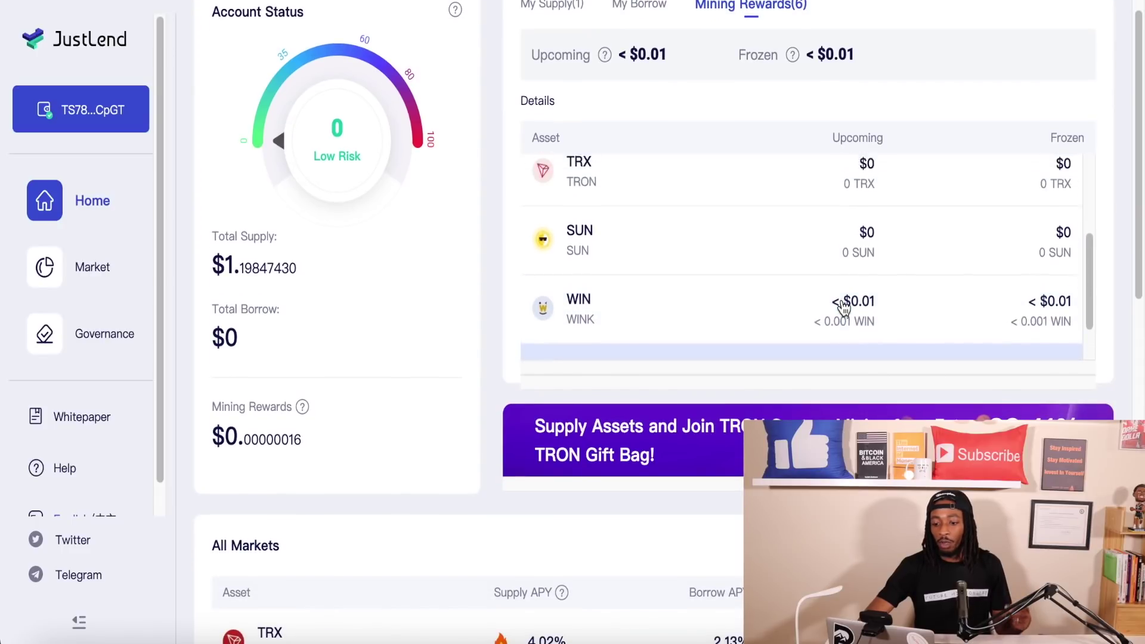
{"action": "scroll", "coordinate": [844, 309], "scroll_direction": "up", "scroll_amount": 1}
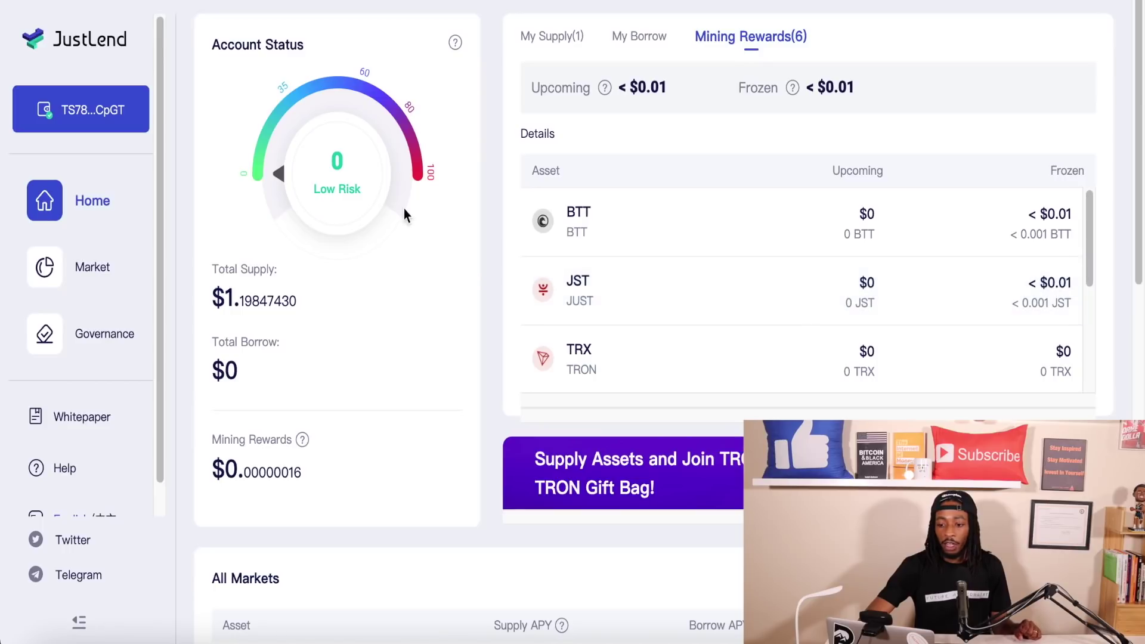
{"action": "mouse_move", "coordinate": [359, 204]}
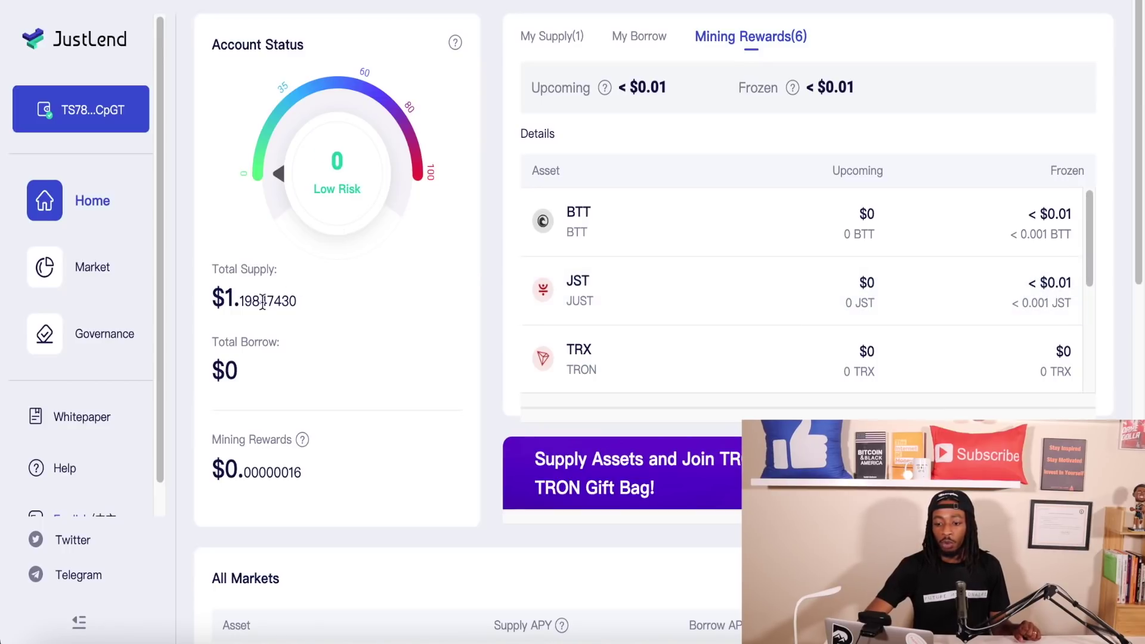
{"action": "mouse_move", "coordinate": [330, 220]}
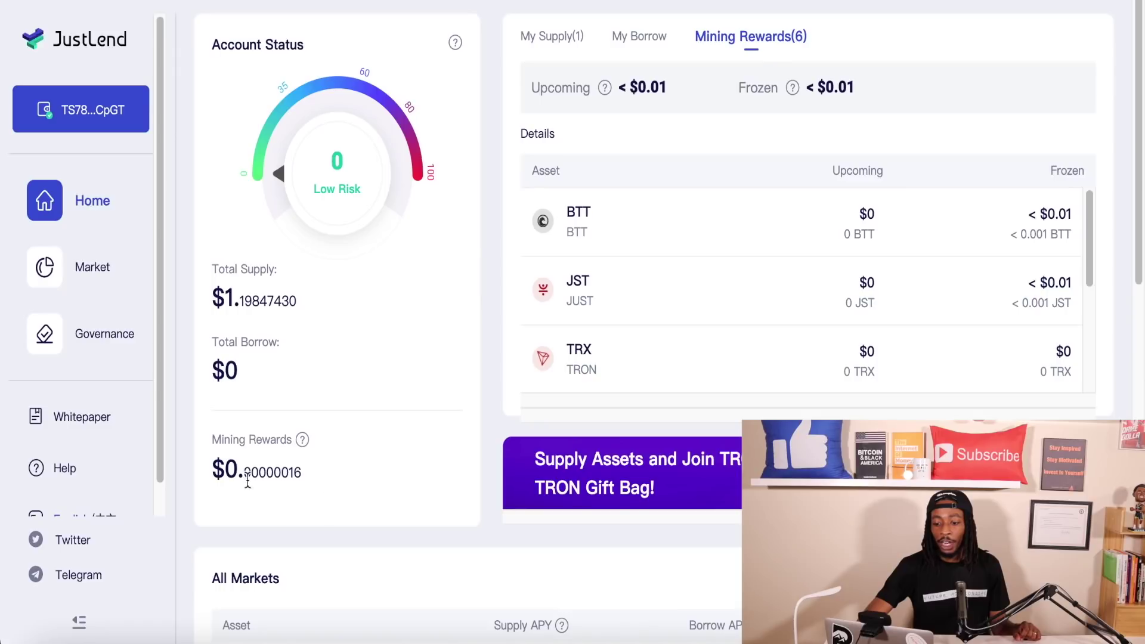
{"action": "mouse_move", "coordinate": [297, 486]}
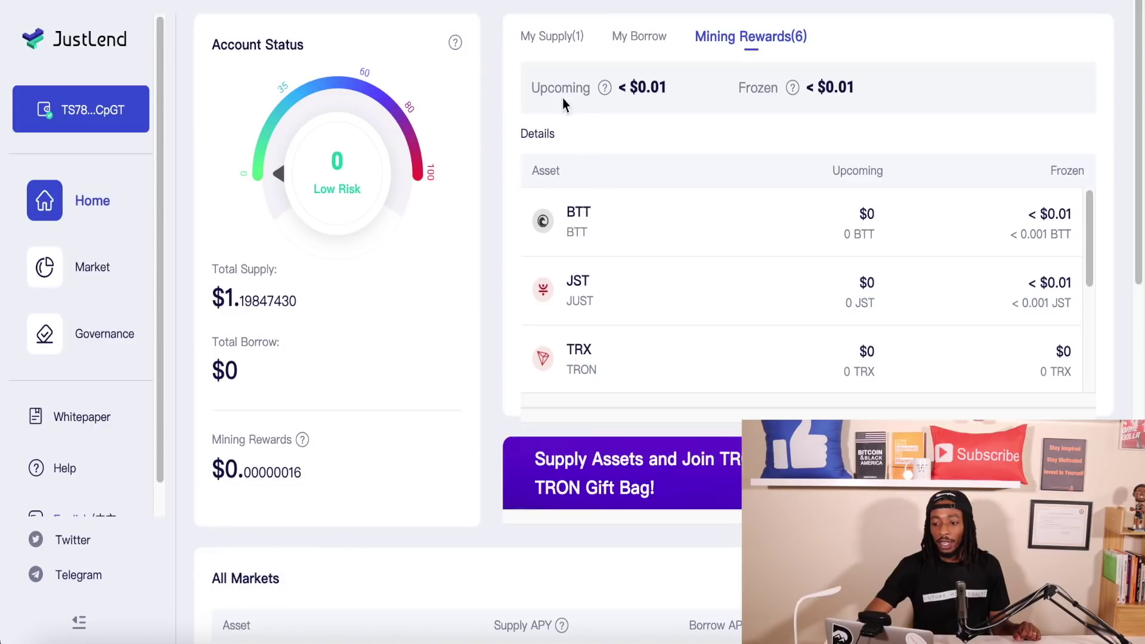
{"action": "left_click", "coordinate": [555, 37]}
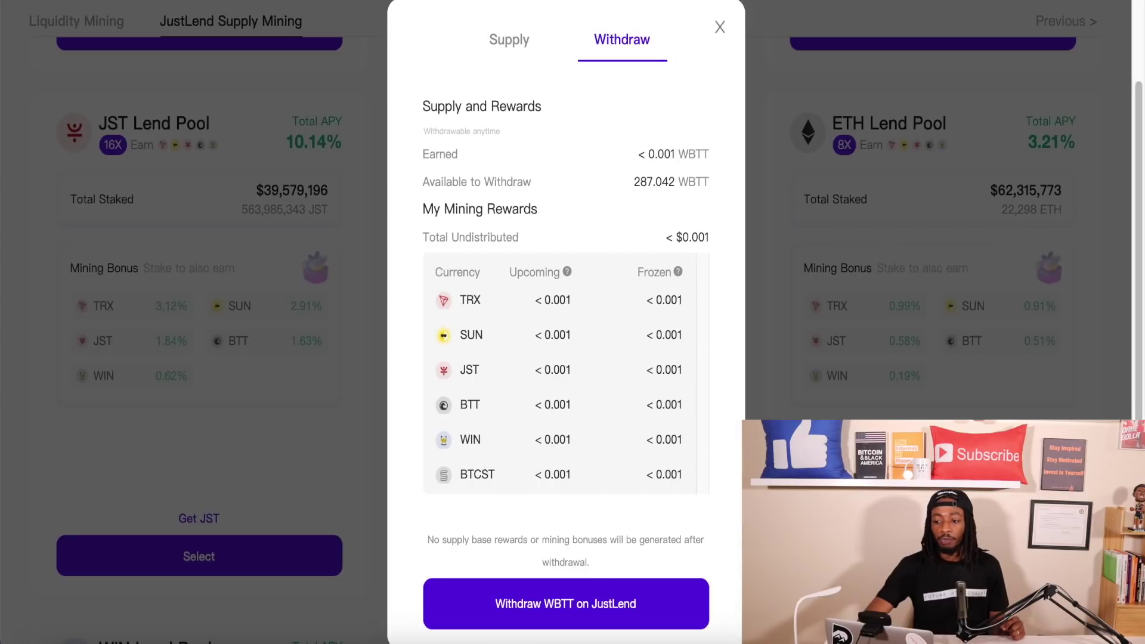
- Close the WBTT withdraw panel and review the pool cards showing 287.042 WBTT supplied
{"action": "left_click", "coordinate": [720, 27]}
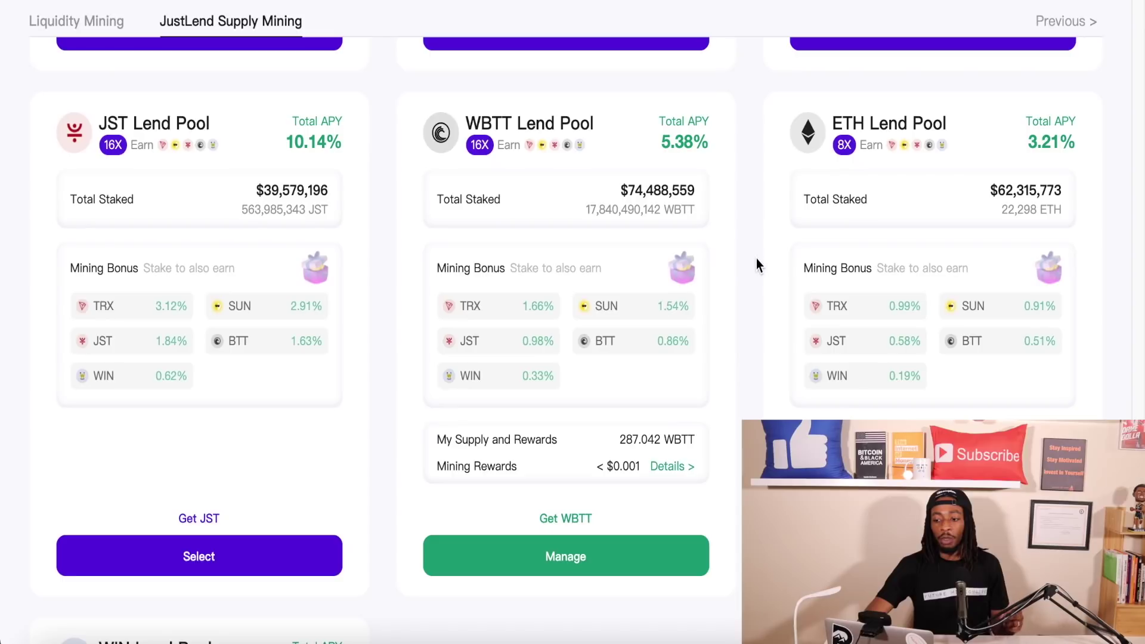
{"action": "scroll", "coordinate": [750, 269], "scroll_direction": "up", "scroll_amount": 1}
{"action": "mouse_move", "coordinate": [651, 192]}
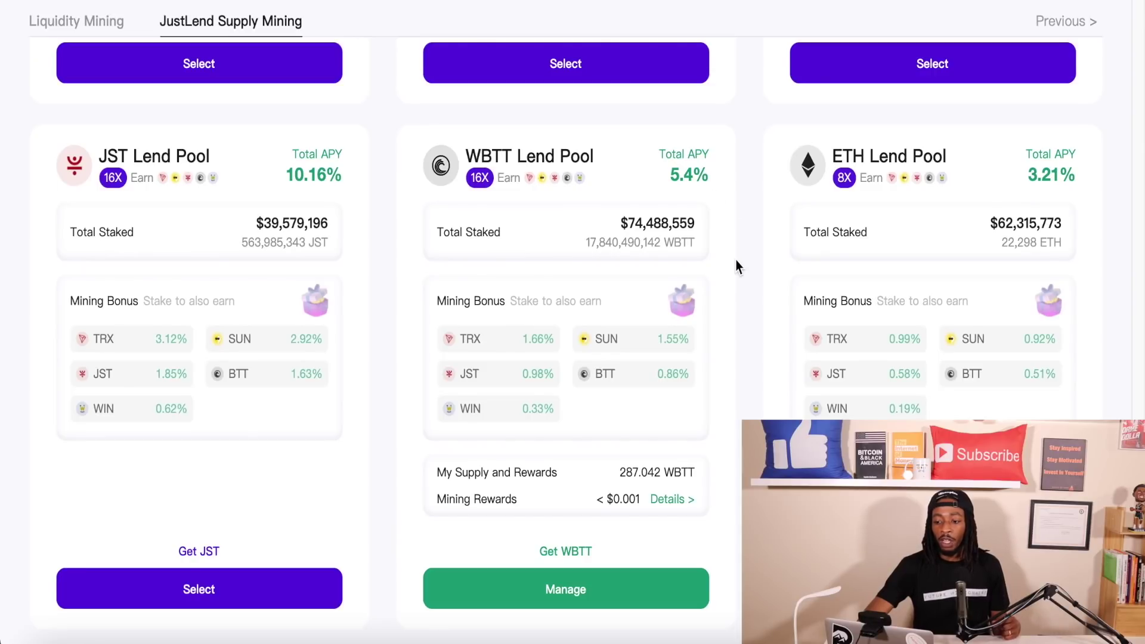
{"action": "scroll", "coordinate": [736, 263], "scroll_direction": "down", "scroll_amount": 1}
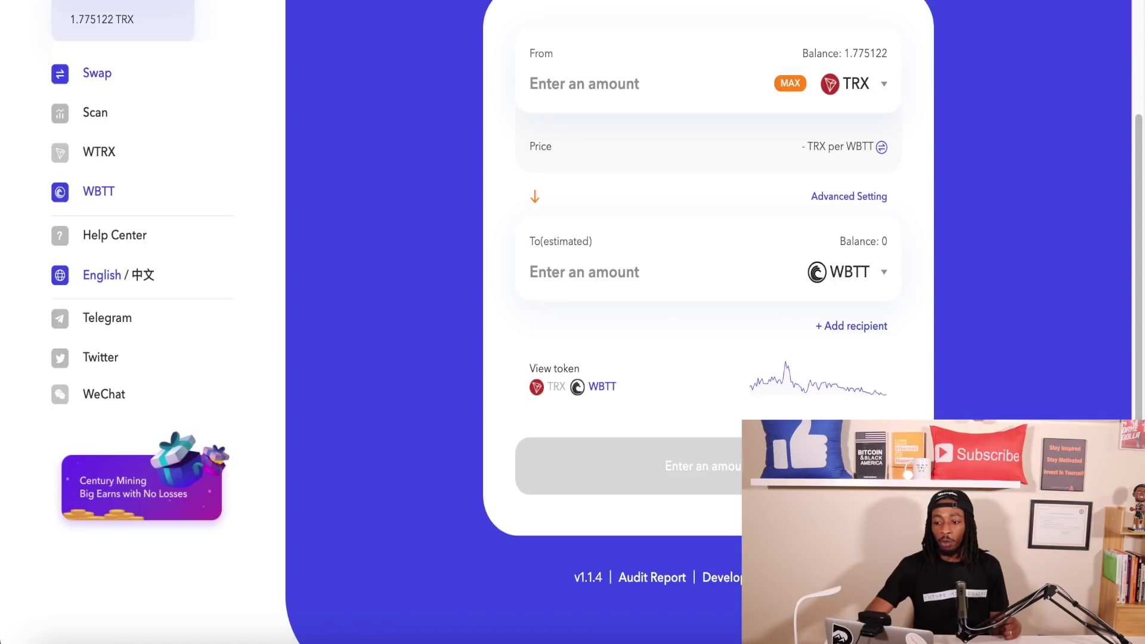
{"action": "left_click", "coordinate": [885, 85]}
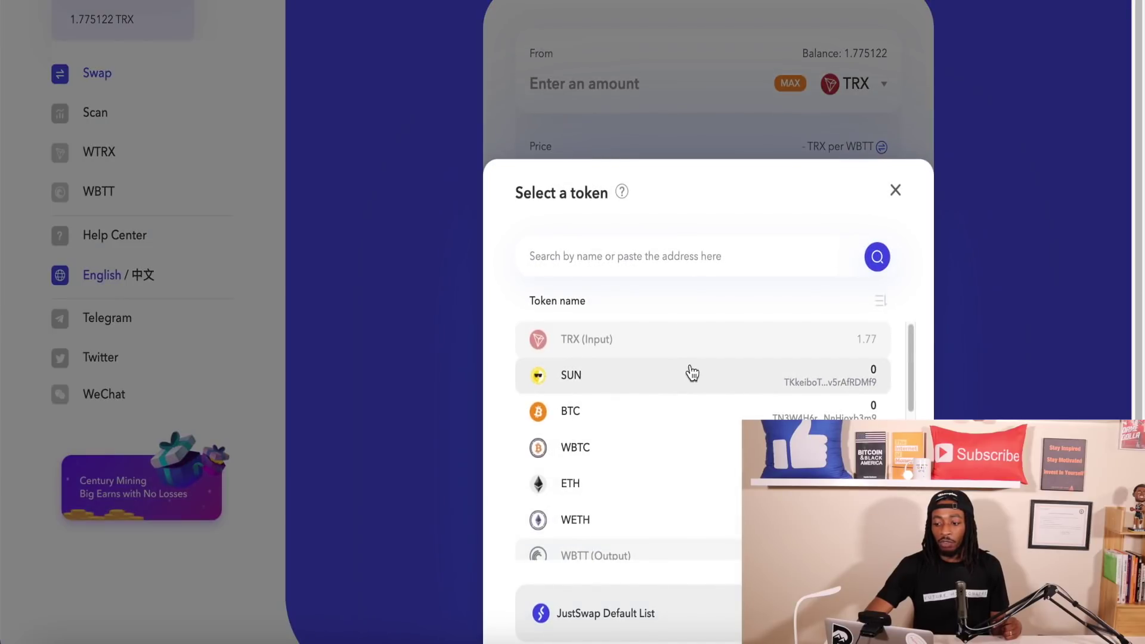
- Change the swap pair to SUN → TRX, trying WIN first before settling on SUN
{"action": "scroll", "coordinate": [692, 372], "scroll_direction": "down", "scroll_amount": 2}
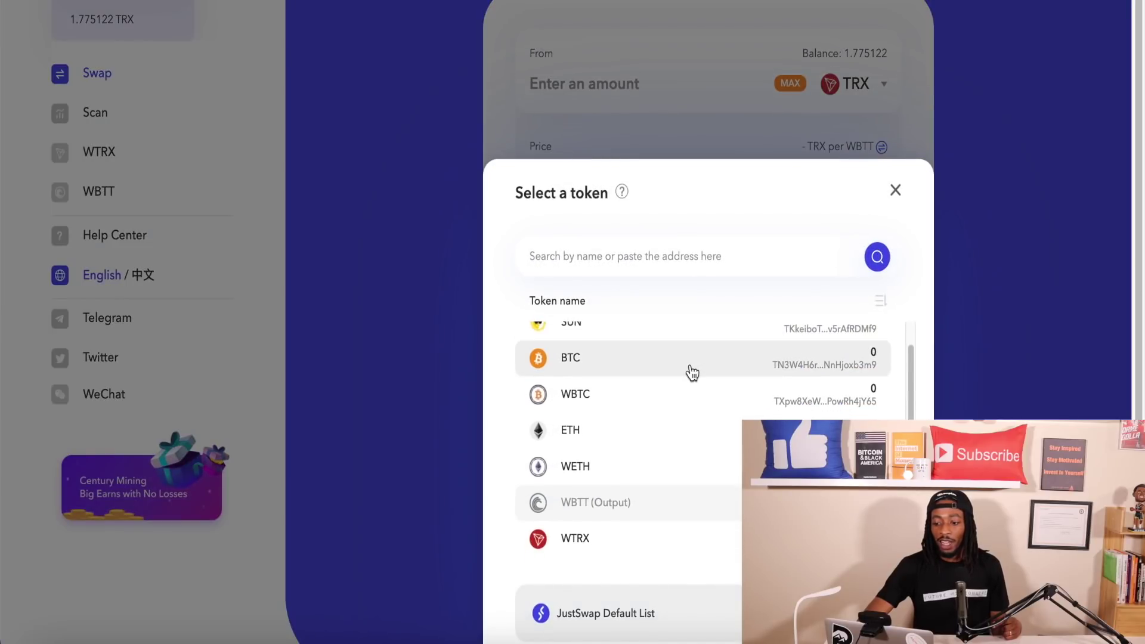
{"action": "scroll", "coordinate": [686, 392], "scroll_direction": "down", "scroll_amount": 3}
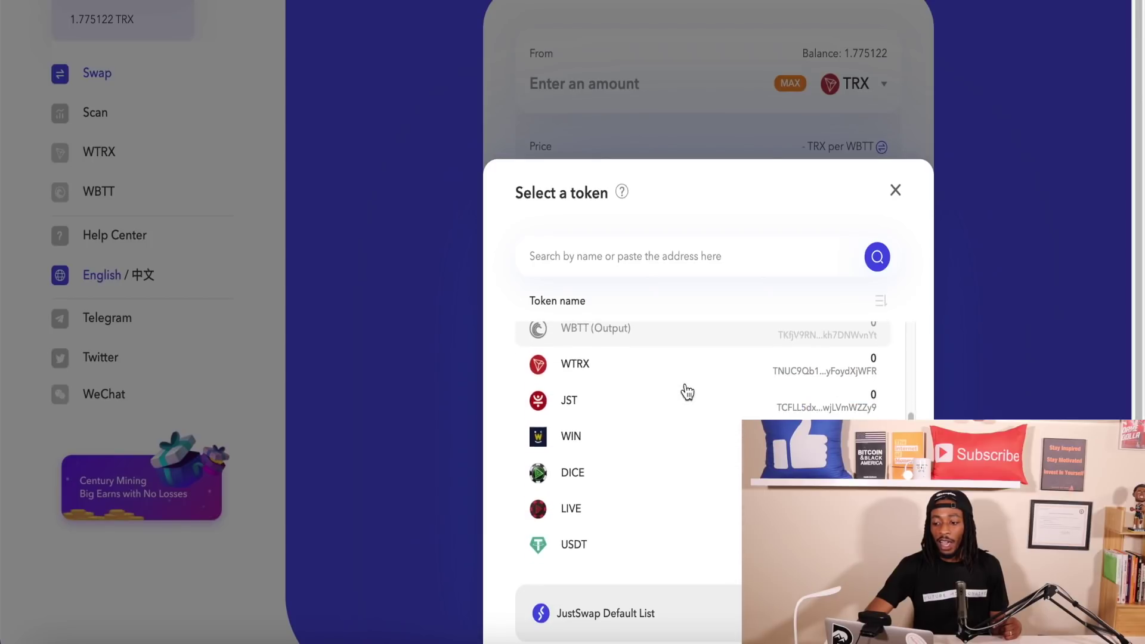
{"action": "left_click", "coordinate": [662, 435]}
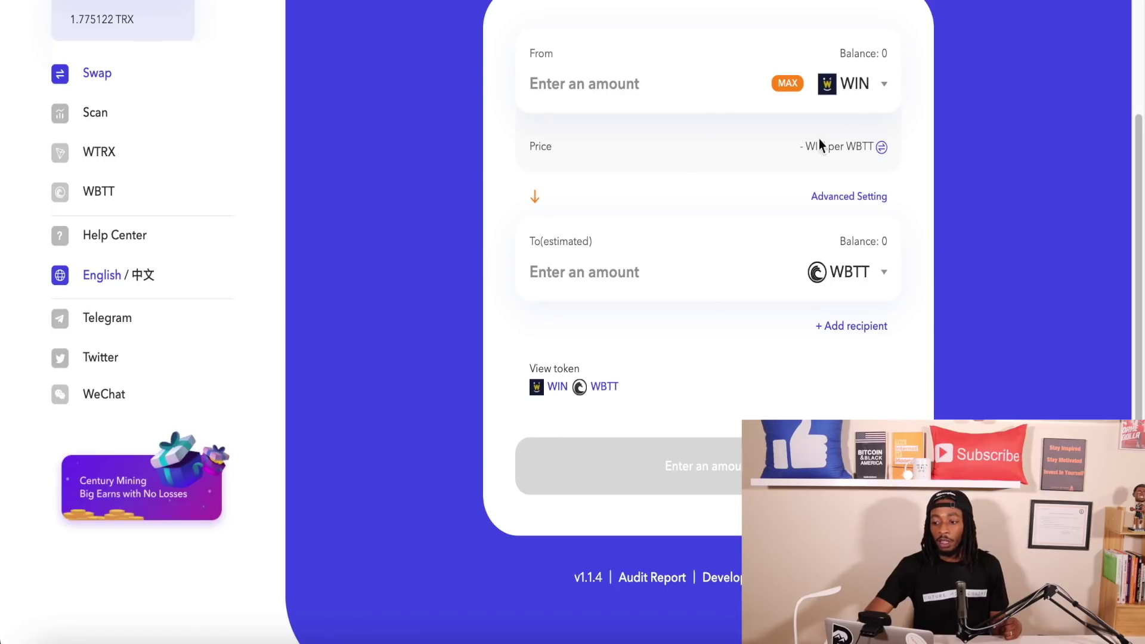
{"action": "left_click", "coordinate": [884, 89]}
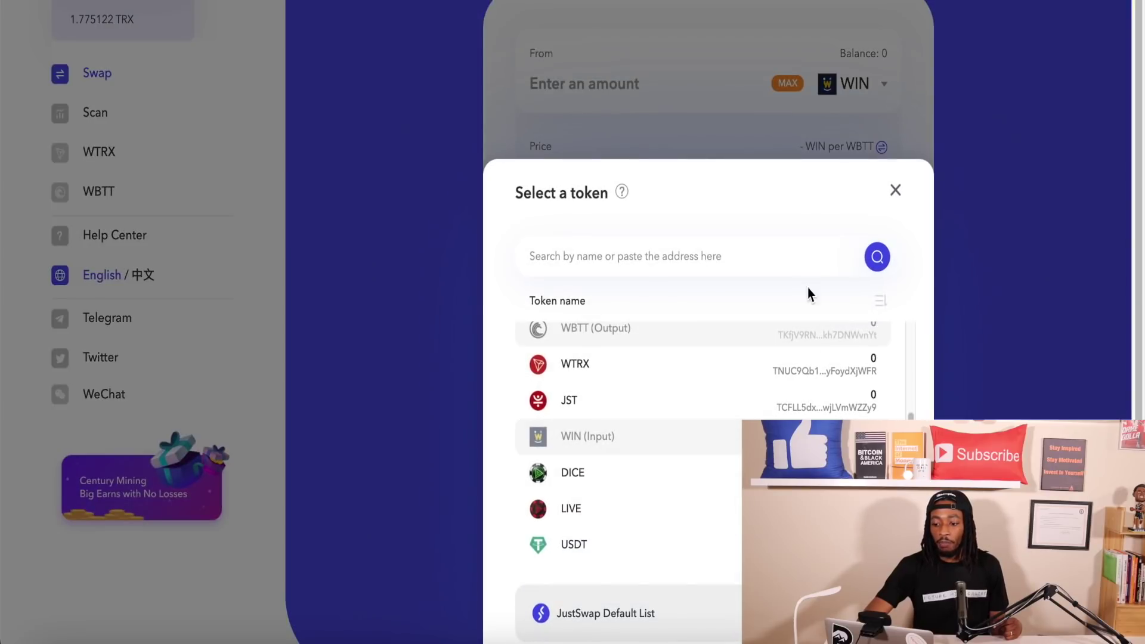
{"action": "scroll", "coordinate": [738, 417], "scroll_direction": "down", "scroll_amount": 2}
{"action": "scroll", "coordinate": [739, 418], "scroll_direction": "up", "scroll_amount": 2}
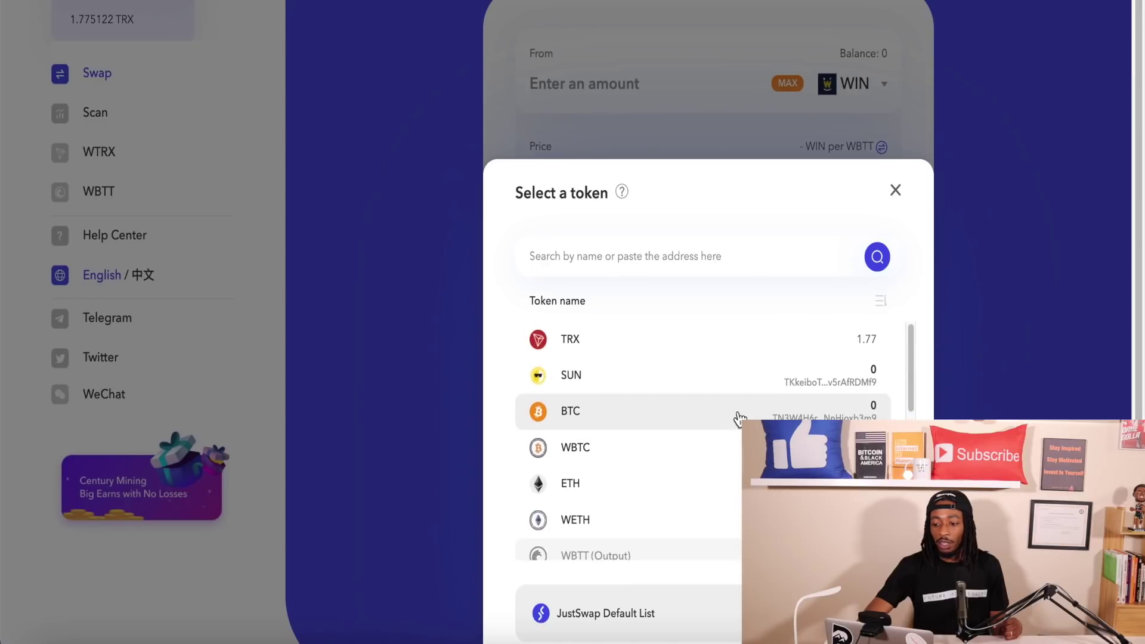
{"action": "left_click", "coordinate": [741, 387]}
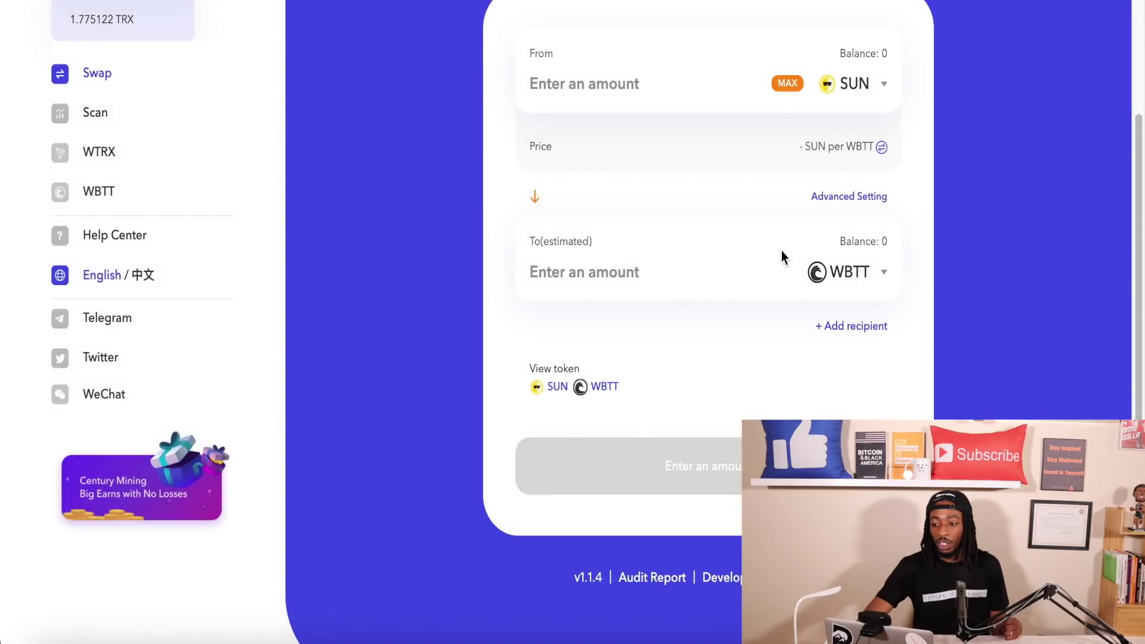
{"action": "left_click", "coordinate": [884, 275]}
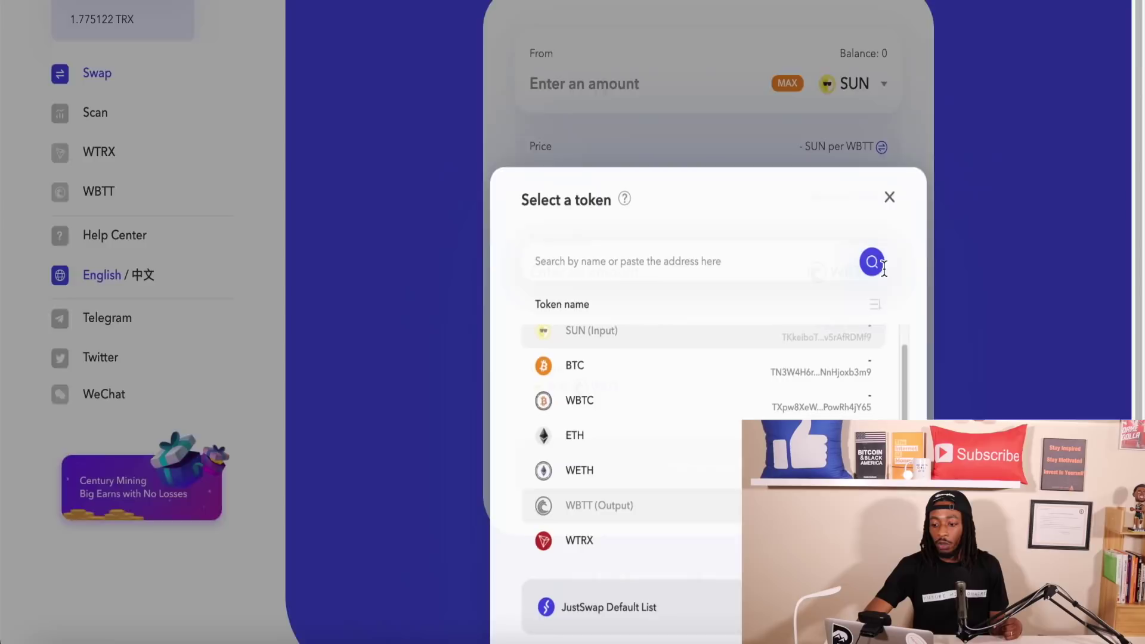
{"action": "scroll", "coordinate": [717, 494], "scroll_direction": "up", "scroll_amount": 1}
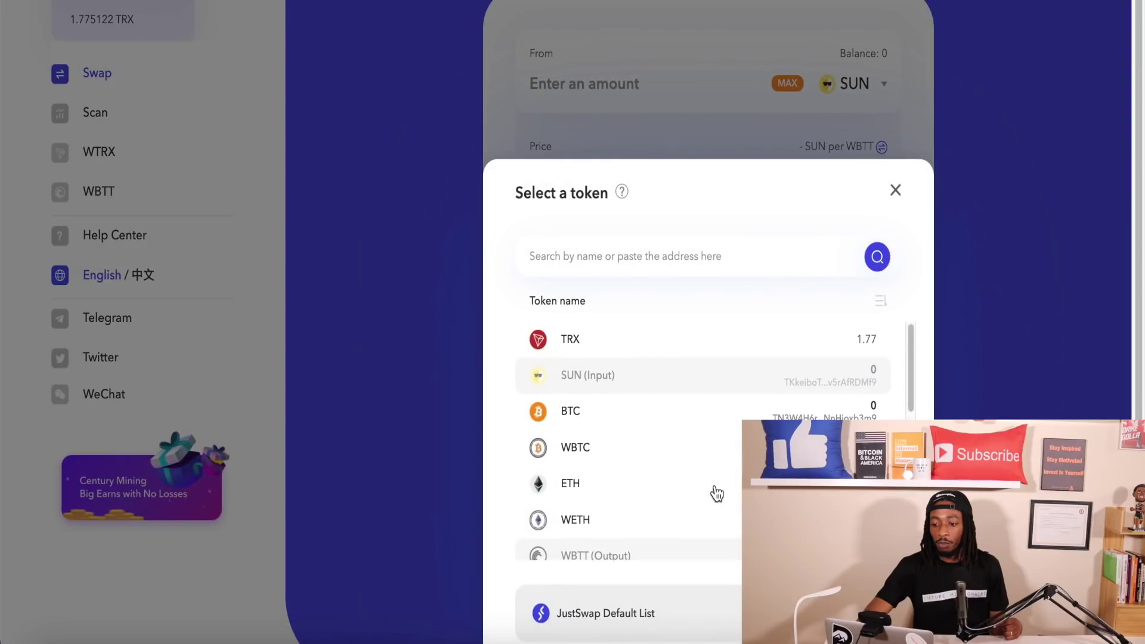
{"action": "left_click", "coordinate": [669, 347]}
{"action": "scroll", "coordinate": [442, 154], "scroll_direction": "up", "scroll_amount": 2}
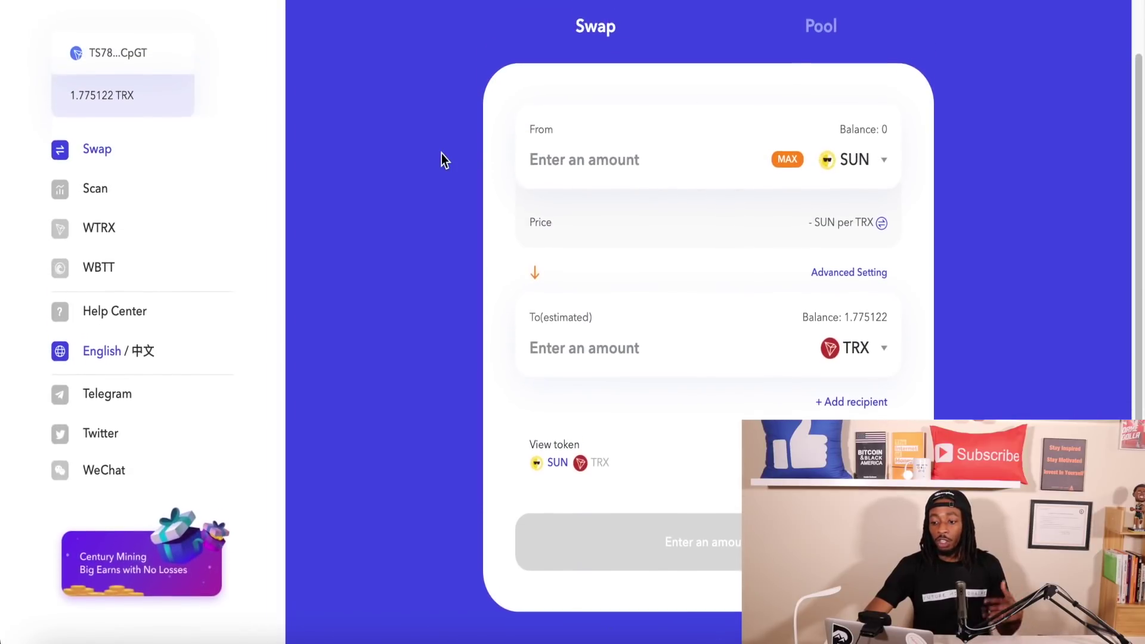